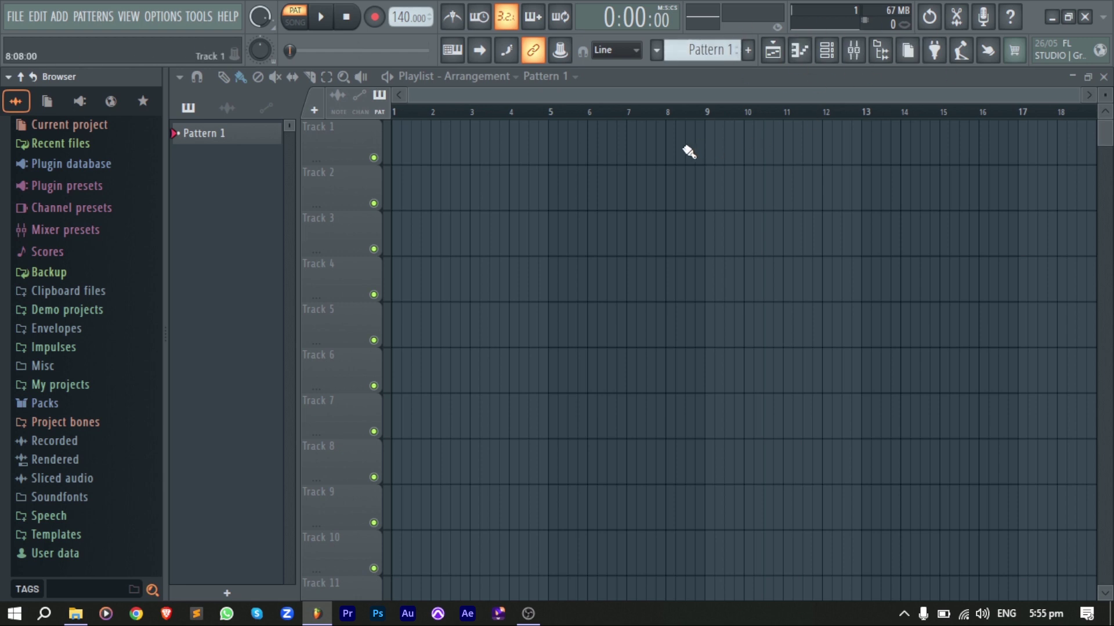
Step: Open the settings and review the MIDI devices and the list of available audio devices without changing the selection
{"action": "left_click", "coordinate": [165, 17]}
{"action": "left_click", "coordinate": [181, 77]}
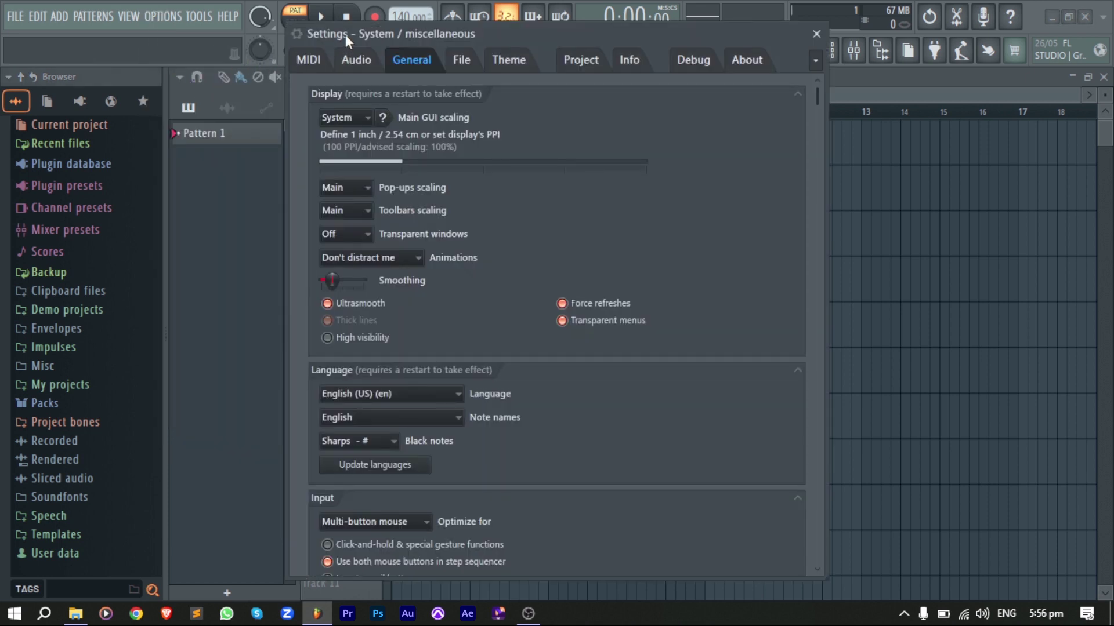
{"action": "left_click", "coordinate": [308, 59]}
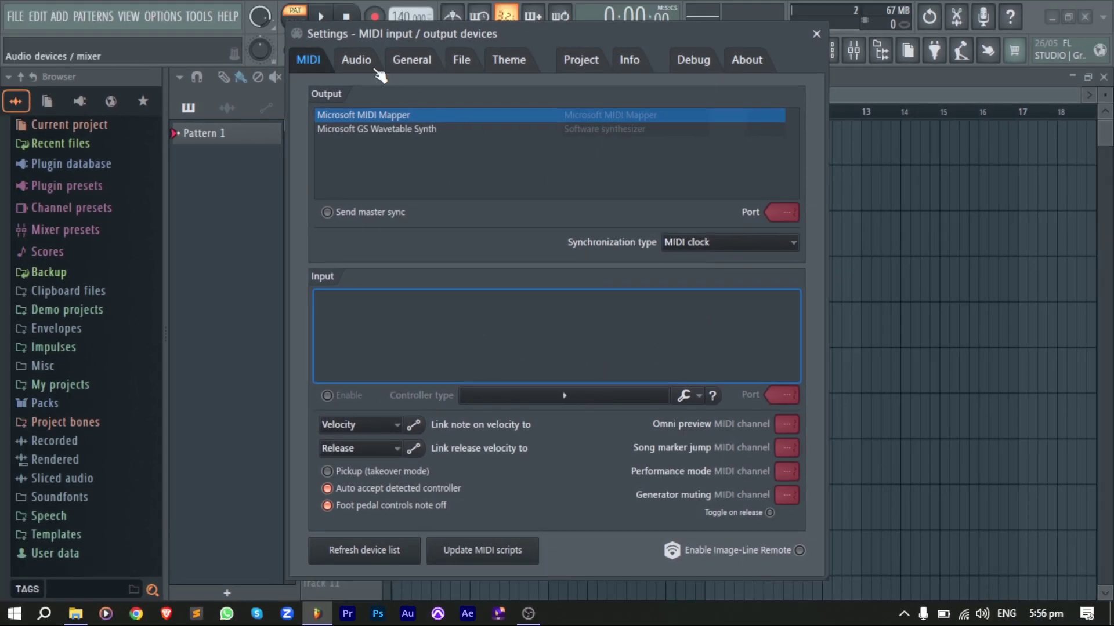
{"action": "left_click", "coordinate": [361, 54]}
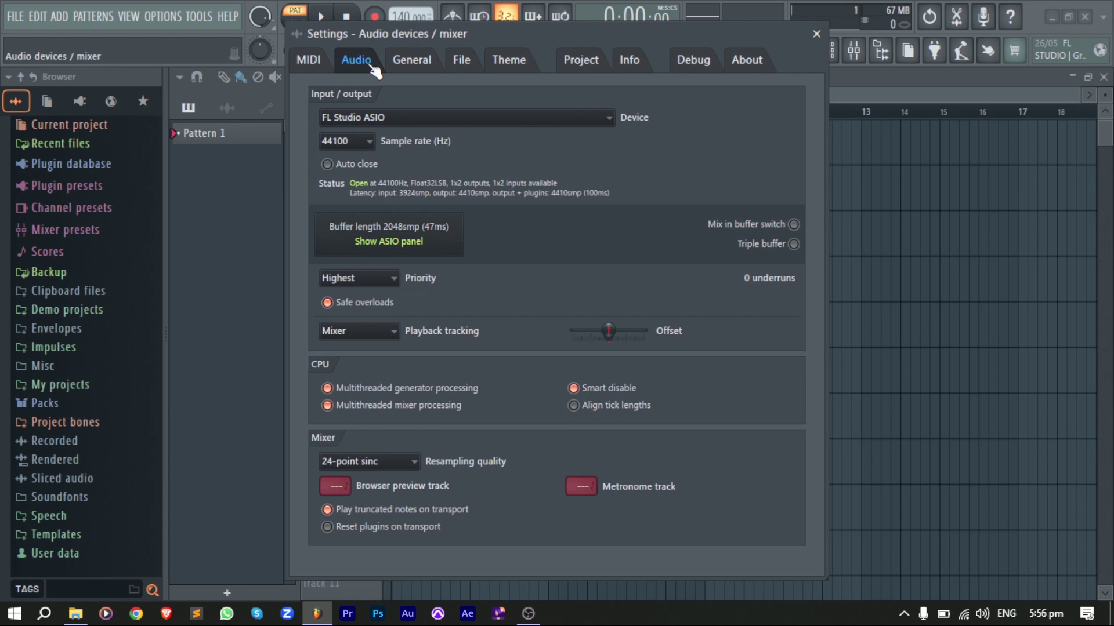
{"action": "left_click", "coordinate": [490, 117]}
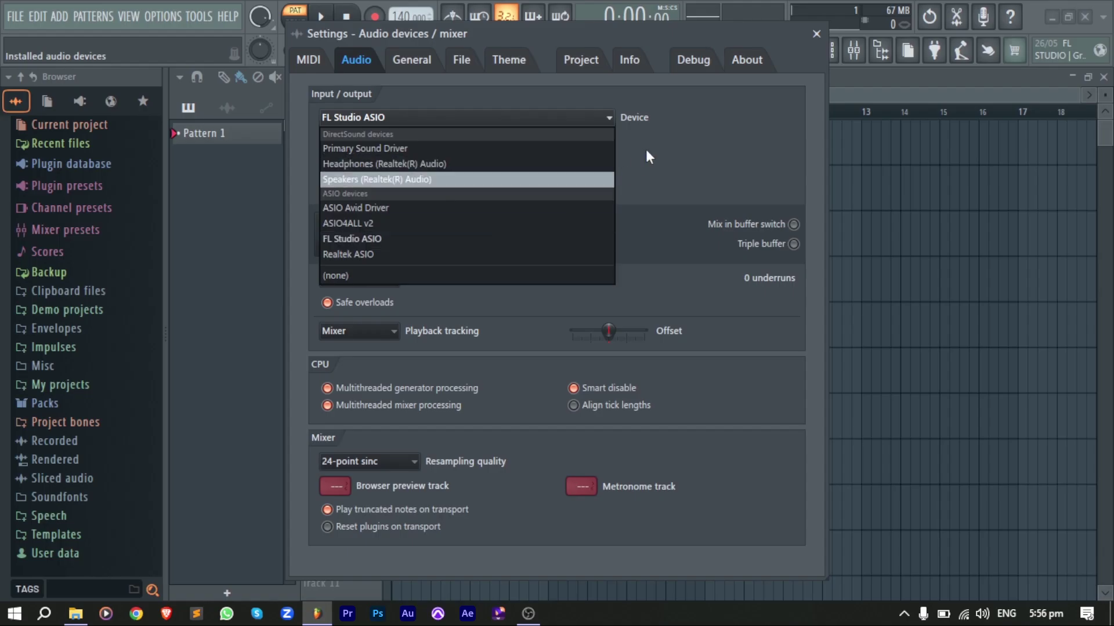
{"action": "left_click", "coordinate": [715, 173]}
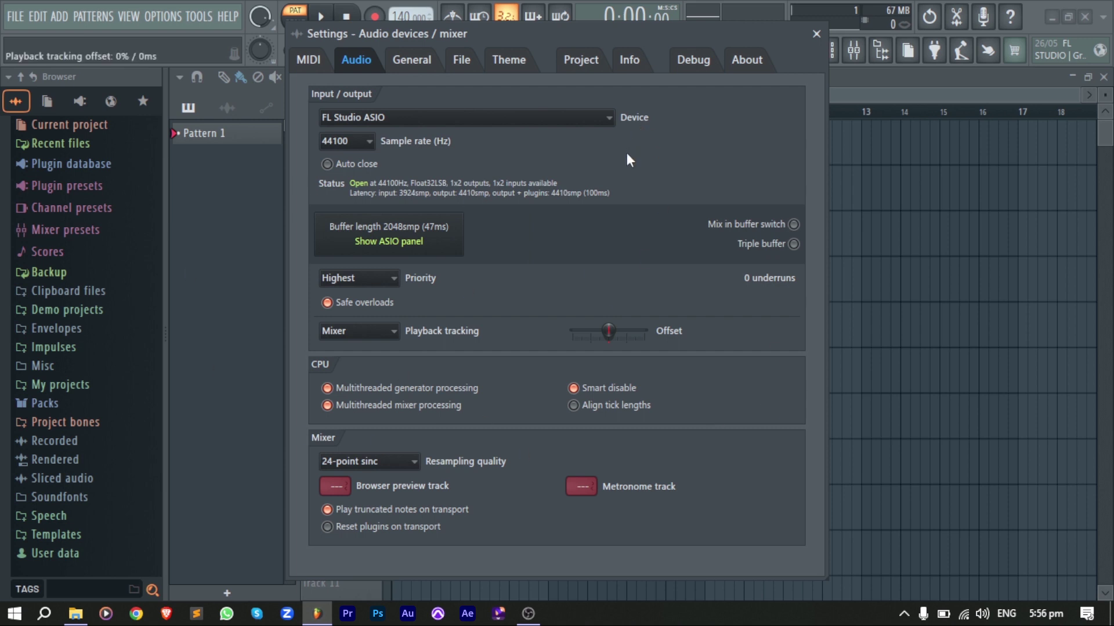
Step: Look through the whole General settings page and check the File settings page
{"action": "left_click", "coordinate": [411, 60]}
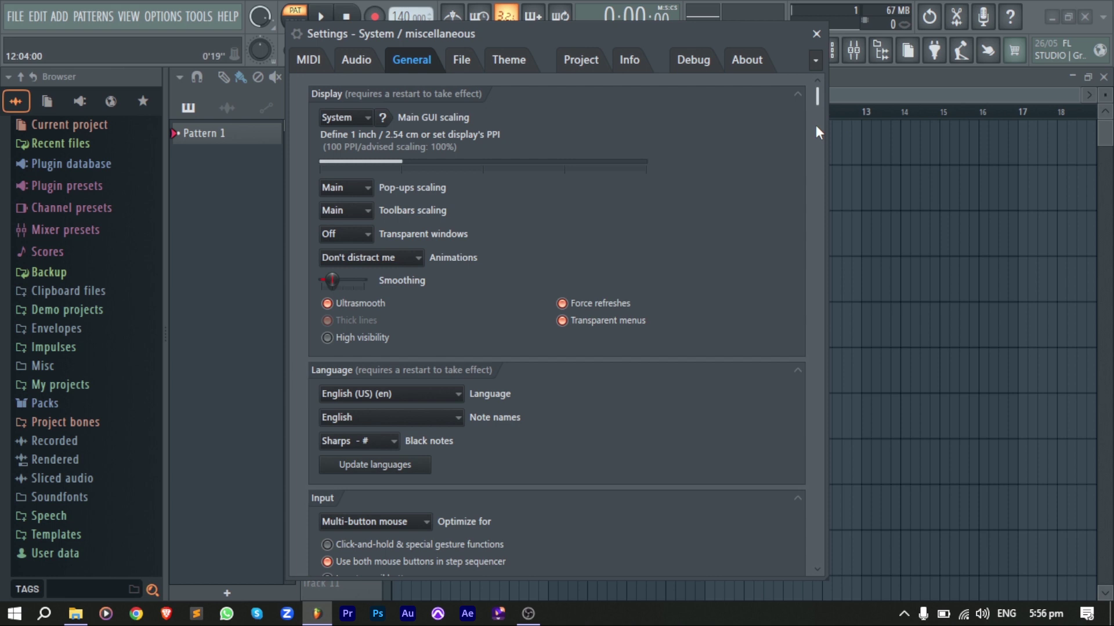
{"action": "scroll", "coordinate": [816, 126], "scroll_direction": "down", "scroll_amount": 14}
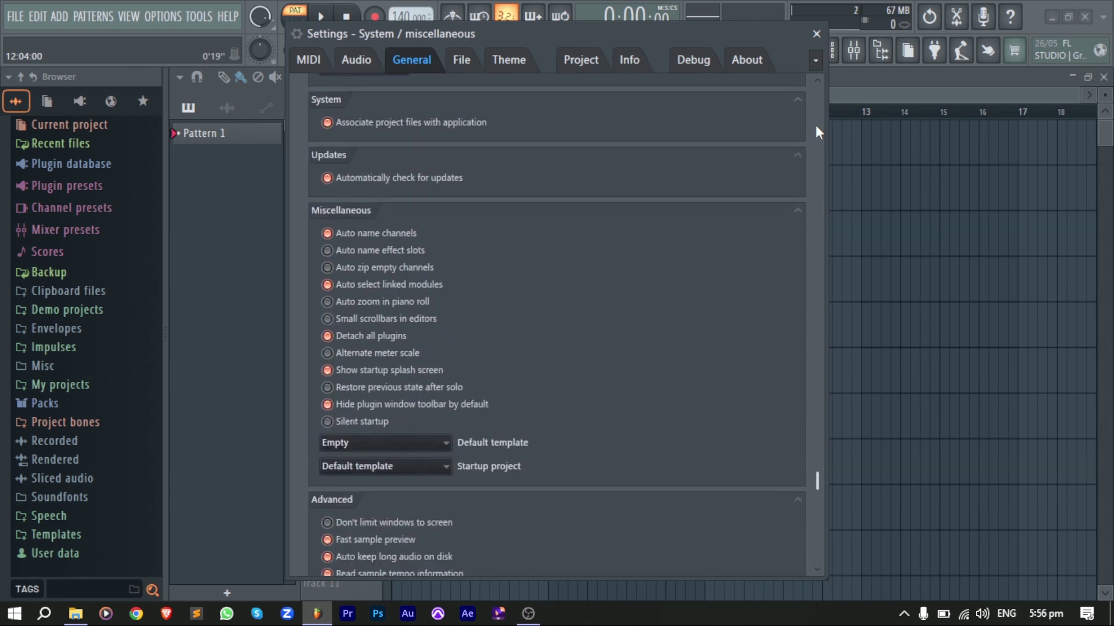
{"action": "scroll", "coordinate": [816, 126], "scroll_direction": "down", "scroll_amount": 3}
{"action": "scroll", "coordinate": [816, 126], "scroll_direction": "up", "scroll_amount": 10}
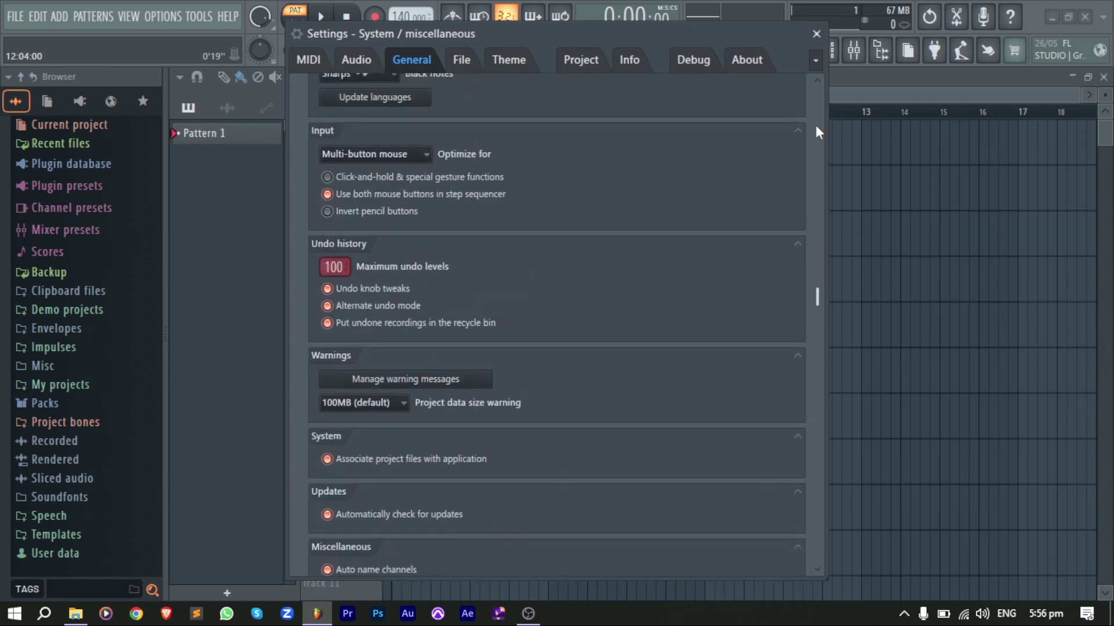
{"action": "scroll", "coordinate": [816, 126], "scroll_direction": "up", "scroll_amount": 5}
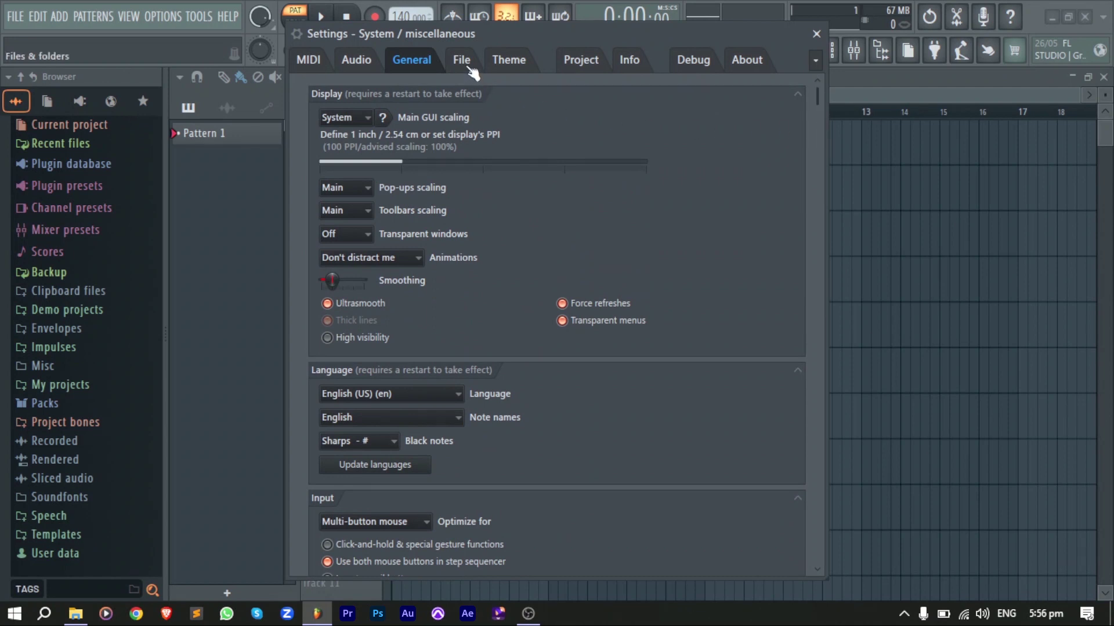
{"action": "left_click", "coordinate": [462, 61]}
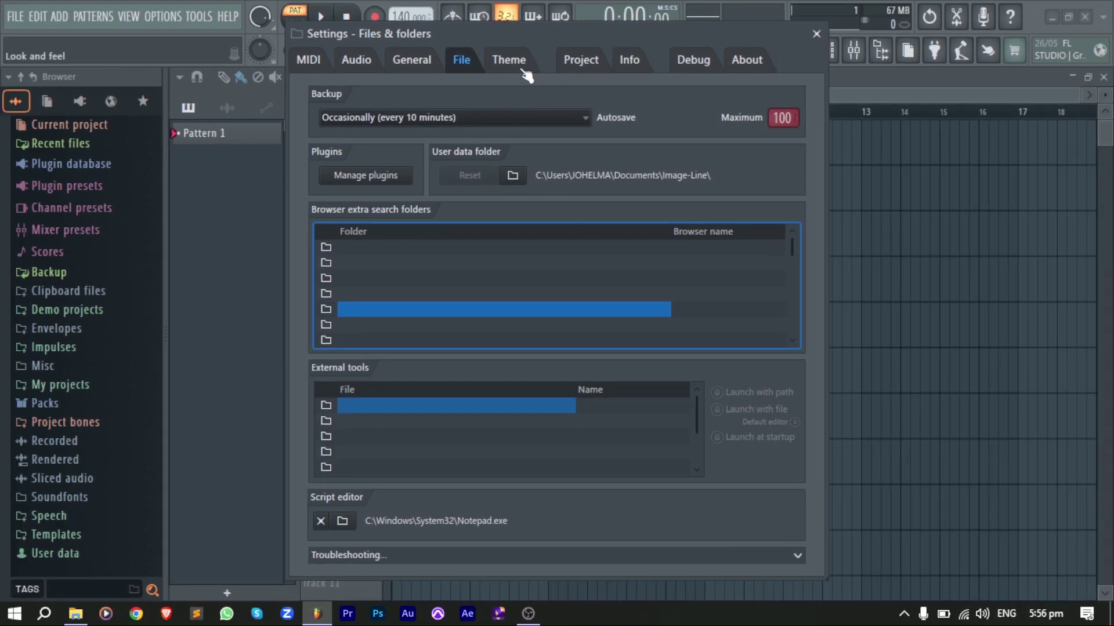
Step: Try a dark green theme preset in the Theme settings and restore the (Default) preset
{"action": "left_click", "coordinate": [522, 69]}
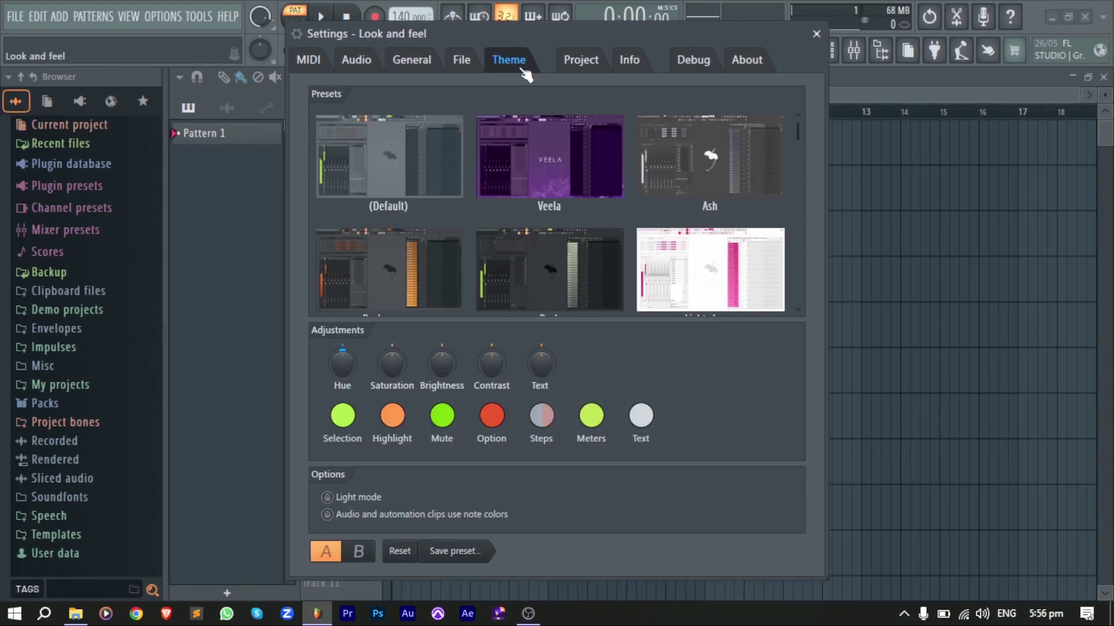
{"action": "left_click", "coordinate": [567, 223]}
{"action": "scroll", "coordinate": [566, 223], "scroll_direction": "down", "scroll_amount": 5}
{"action": "left_click", "coordinate": [408, 253]}
{"action": "scroll", "coordinate": [662, 258], "scroll_direction": "up", "scroll_amount": 2}
{"action": "scroll", "coordinate": [441, 201], "scroll_direction": "up", "scroll_amount": 3}
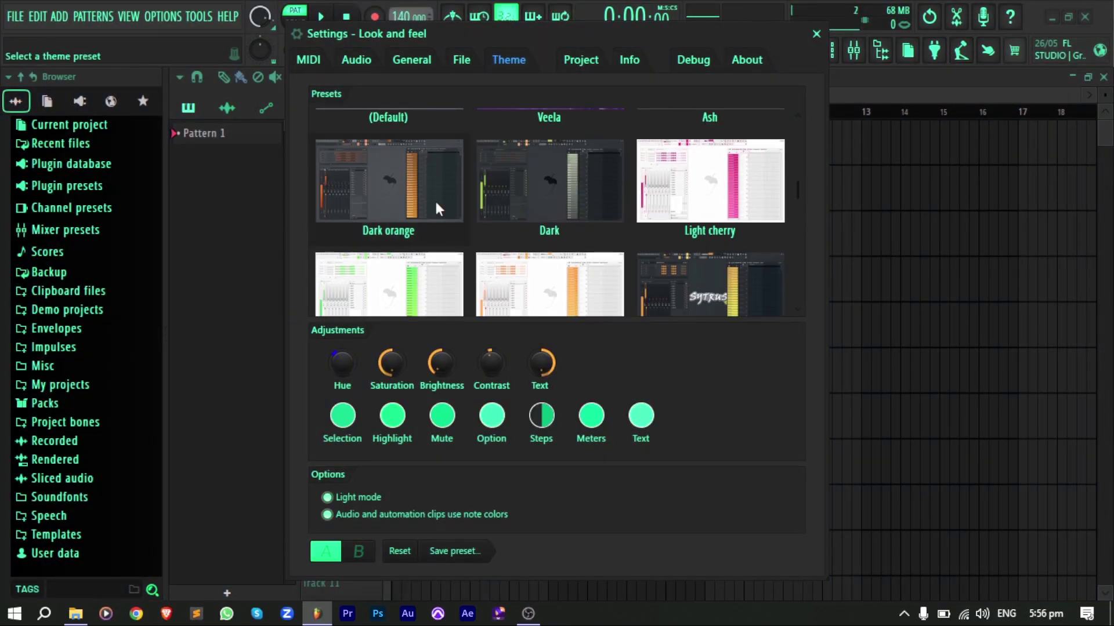
{"action": "left_click", "coordinate": [440, 201]}
Step: Check the Project and Info pages of the settings
{"action": "left_click", "coordinate": [579, 67]}
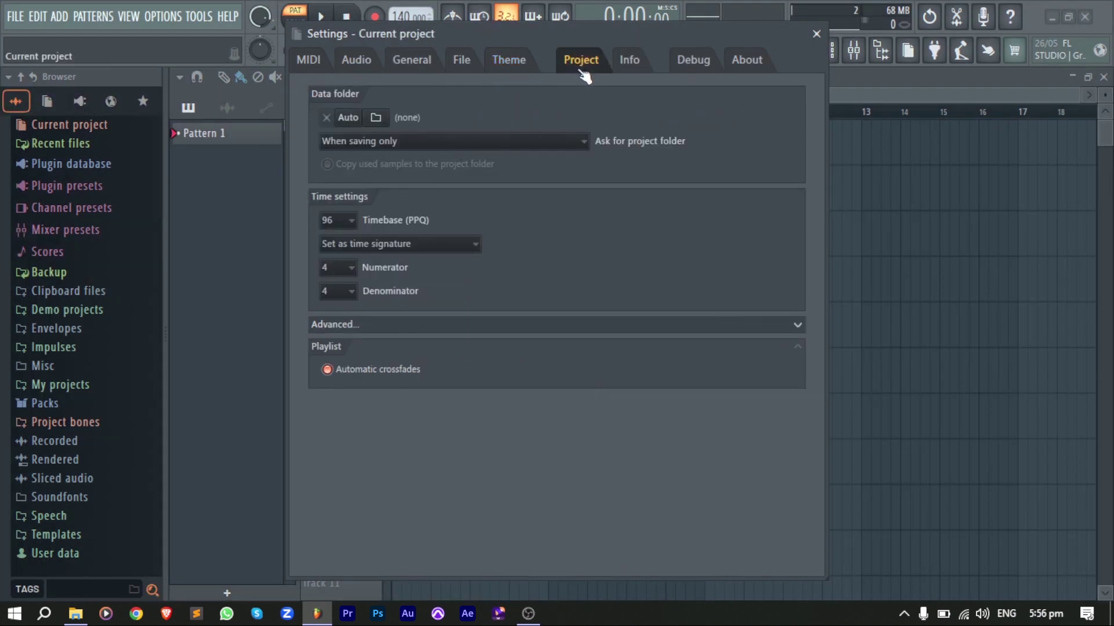
{"action": "left_click", "coordinate": [639, 68]}
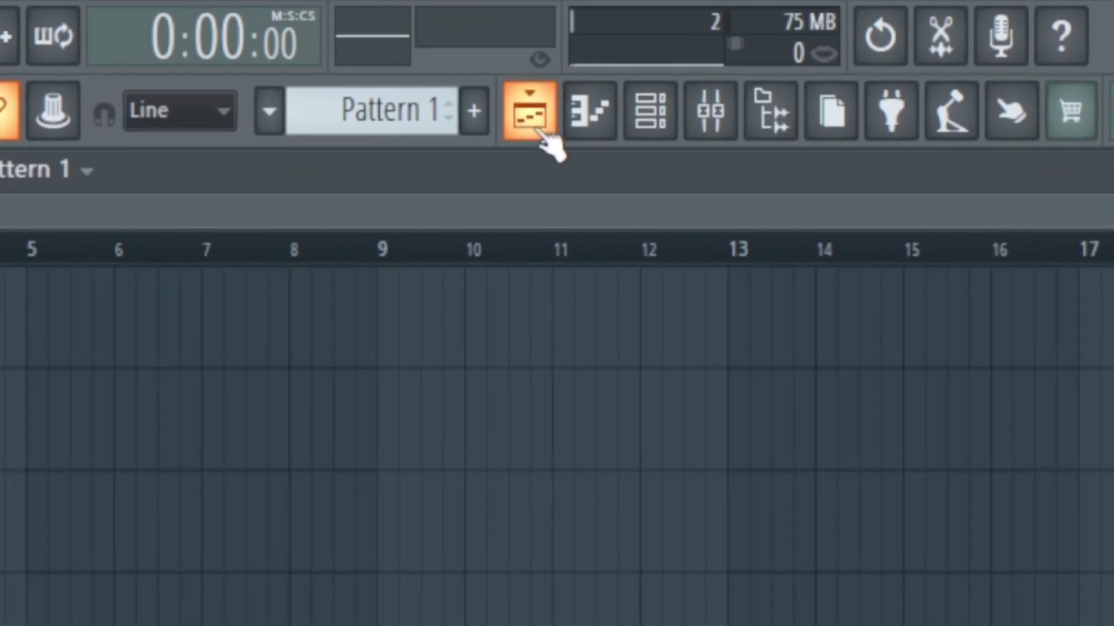
Step: View the piano roll, channel rack and mixer windows in turn
{"action": "left_click", "coordinate": [594, 128]}
{"action": "left_click", "coordinate": [661, 123]}
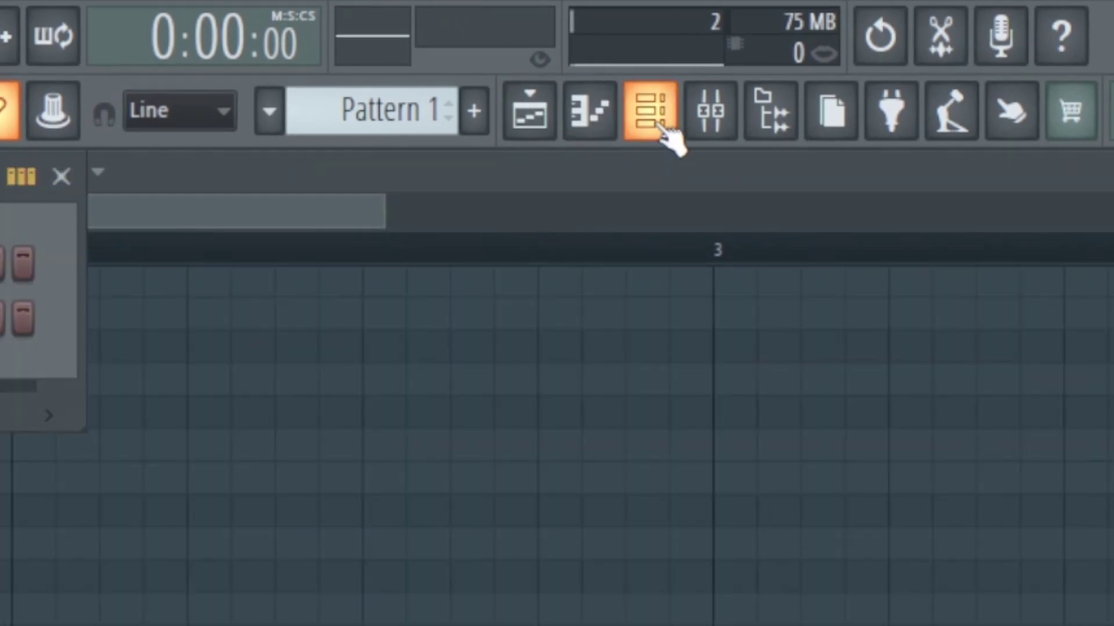
{"action": "left_click", "coordinate": [715, 129]}
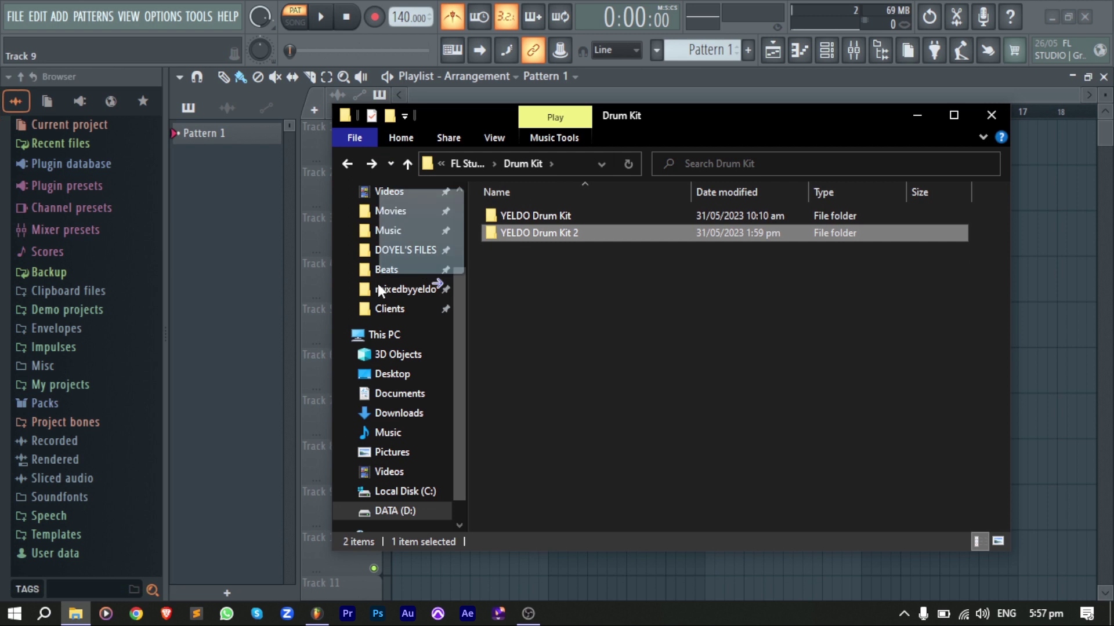
Step: Add the YELDO Drum Kit 2 folder from File Explorer to the FL Studio browser
{"action": "left_click_drag", "start_coordinate": [377, 284], "coordinate": [148, 392]}
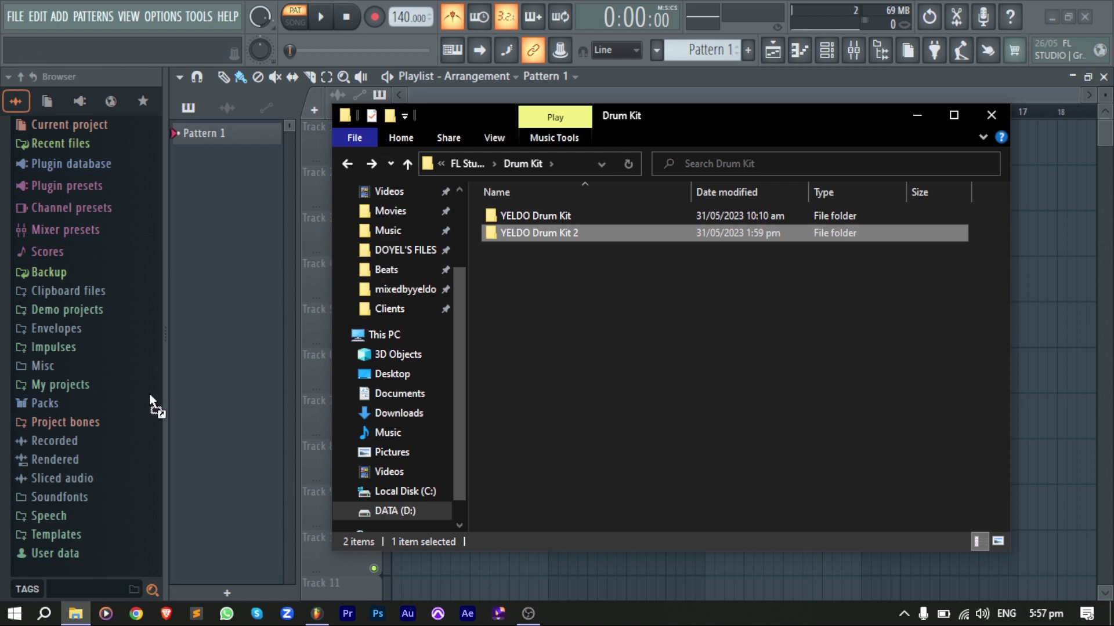
{"action": "scroll", "coordinate": [119, 458], "scroll_direction": "down", "scroll_amount": 3}
Step: Audition the 808, HH, Kick, OH and Shatter samples of YELDO Drum Kit 2 in the browser
{"action": "left_click", "coordinate": [88, 355]}
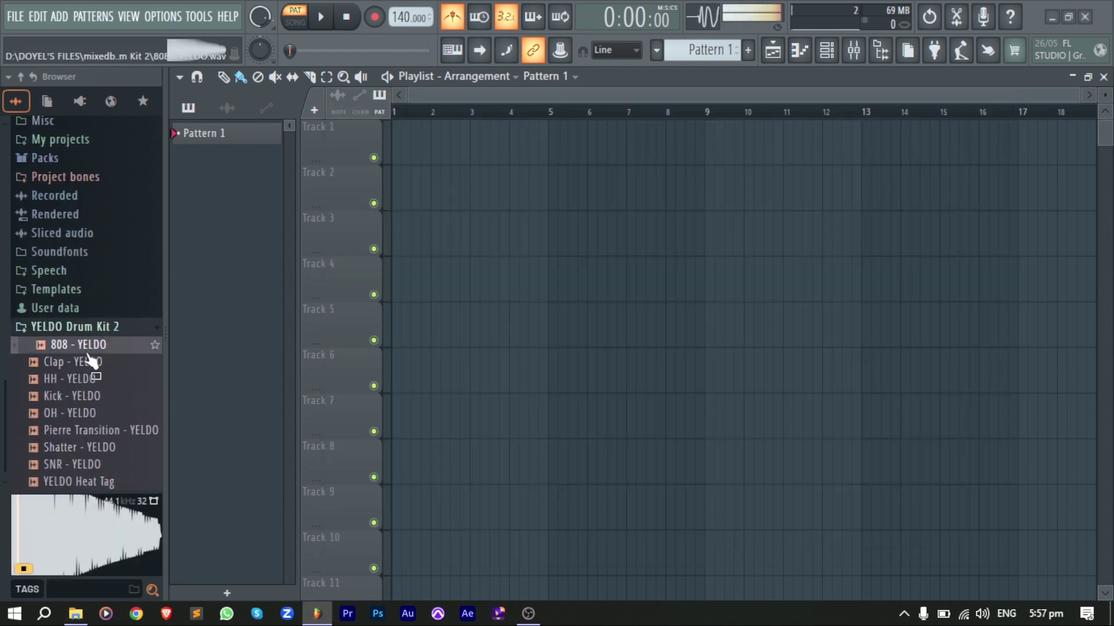
{"action": "left_click", "coordinate": [92, 381]}
{"action": "left_click", "coordinate": [90, 396]}
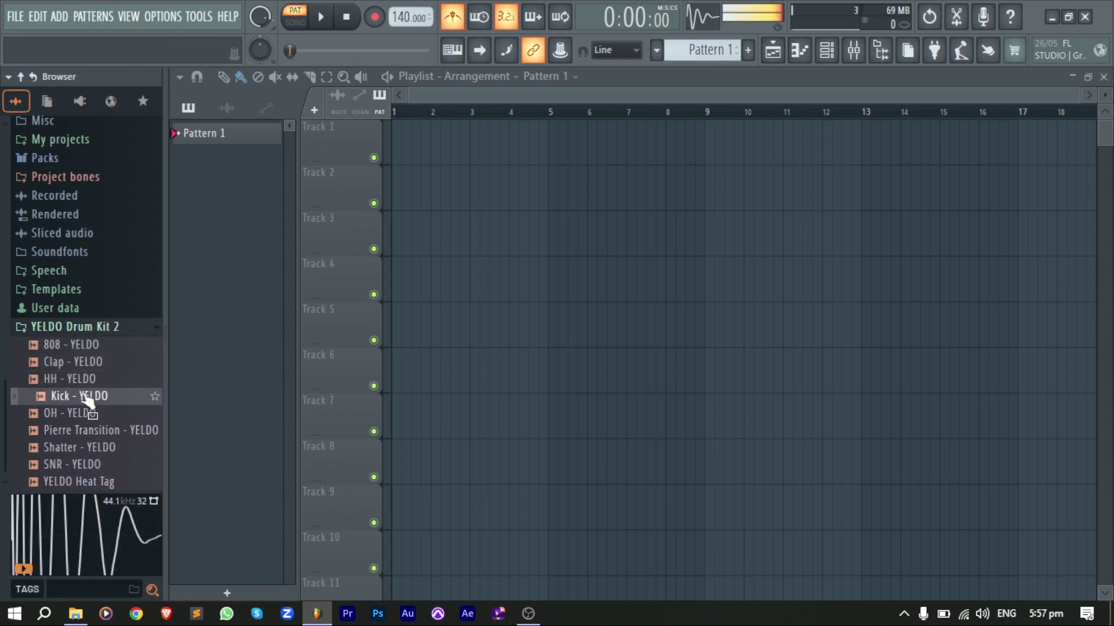
{"action": "left_click", "coordinate": [83, 413]}
{"action": "left_click", "coordinate": [79, 450]}
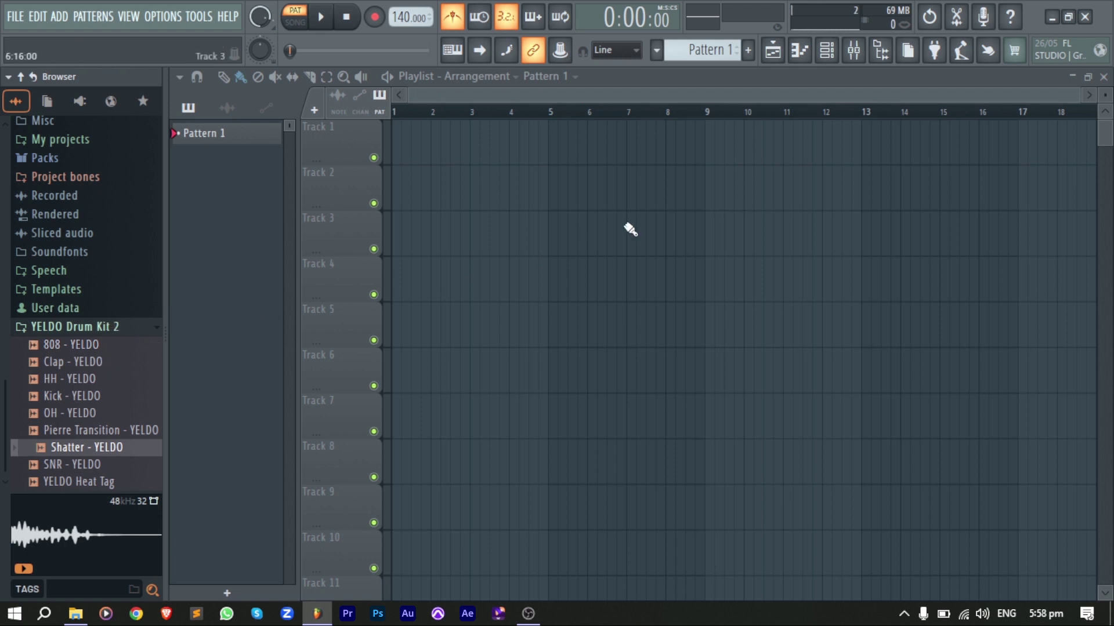
Step: Show the channel rack and add the Kick - YELDO sample to it as a new channel
{"action": "left_click", "coordinate": [837, 62]}
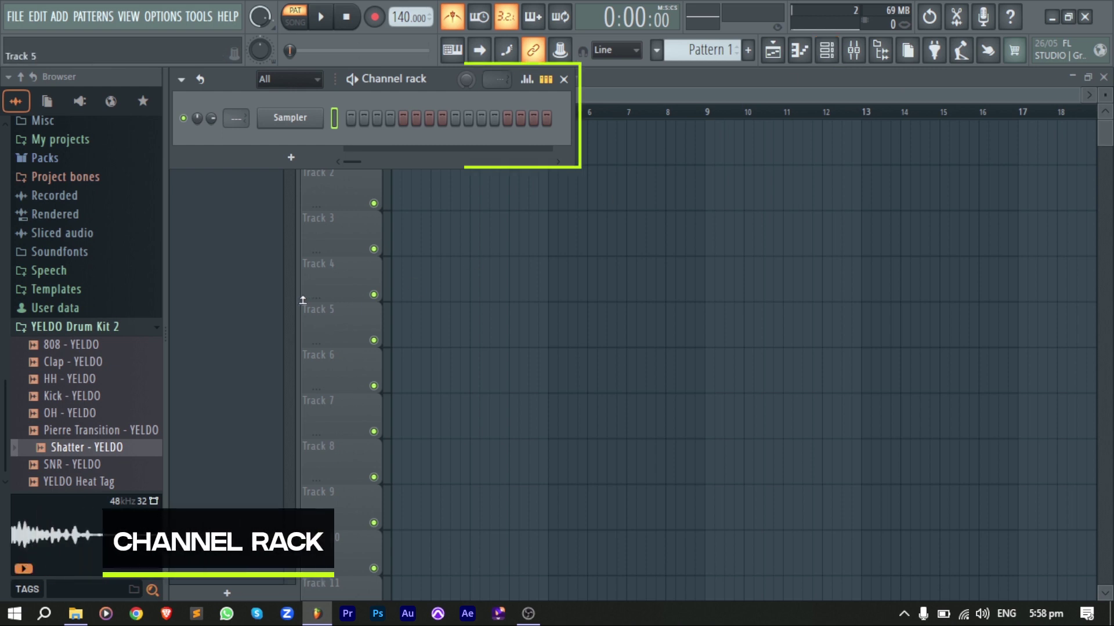
{"action": "mouse_move", "coordinate": [114, 348]}
{"action": "left_mouse_down"}
{"action": "mouse_move", "coordinate": [291, 155]}
{"action": "mouse_move", "coordinate": [243, 141]}
{"action": "mouse_move", "coordinate": [263, 129]}
{"action": "mouse_move", "coordinate": [100, 360]}
{"action": "left_mouse_up"}
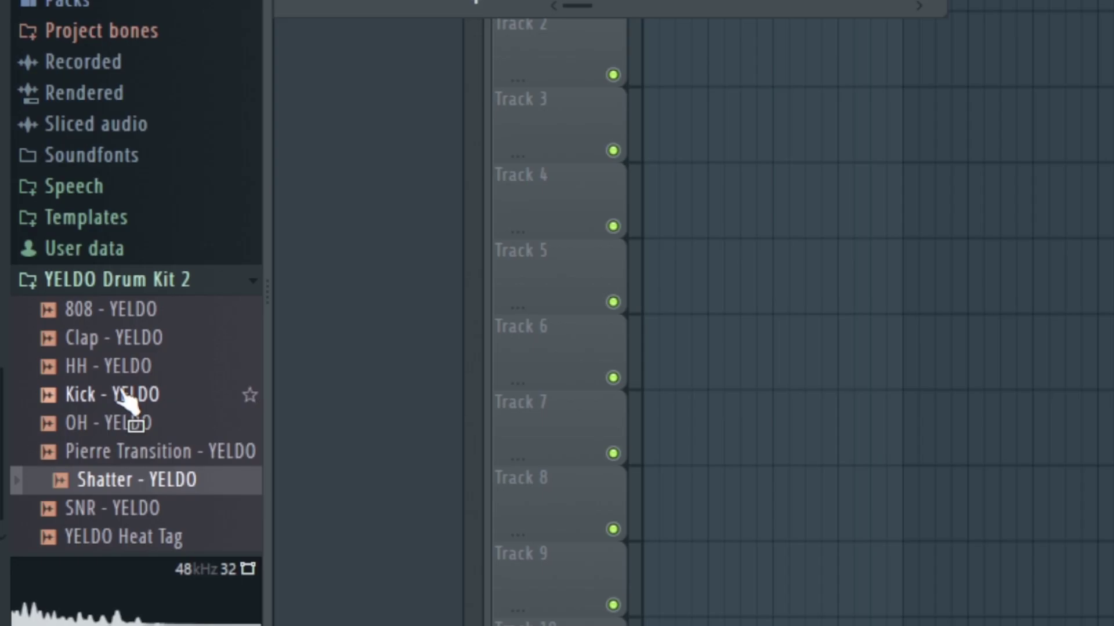
{"action": "left_click_drag", "start_coordinate": [125, 400], "coordinate": [434, 0]}
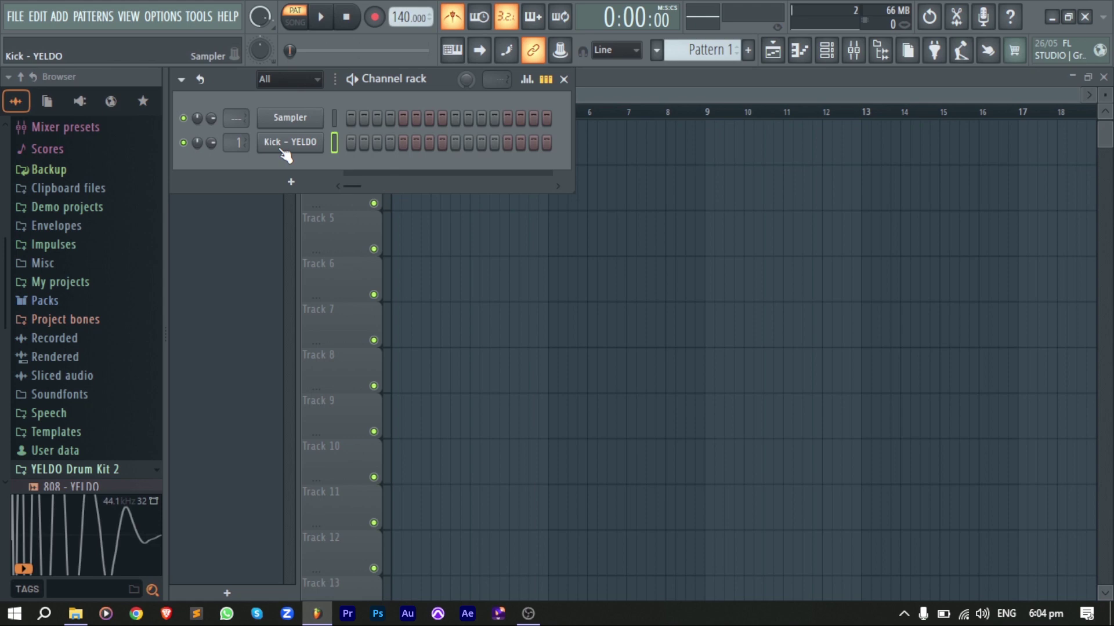
Step: Place kick hits on steps 1, 5, 9 and 13 of the Kick - YELDO channel, play the pattern and clear the hits
{"action": "left_click", "coordinate": [350, 143]}
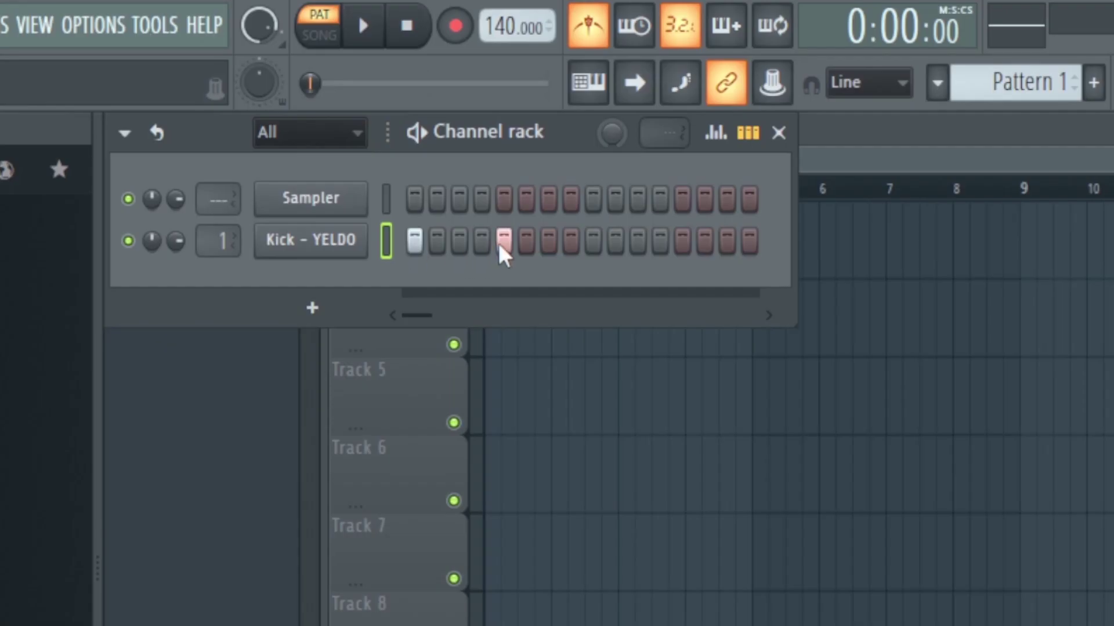
{"action": "left_click", "coordinate": [682, 240]}
{"action": "key", "text": "space"}
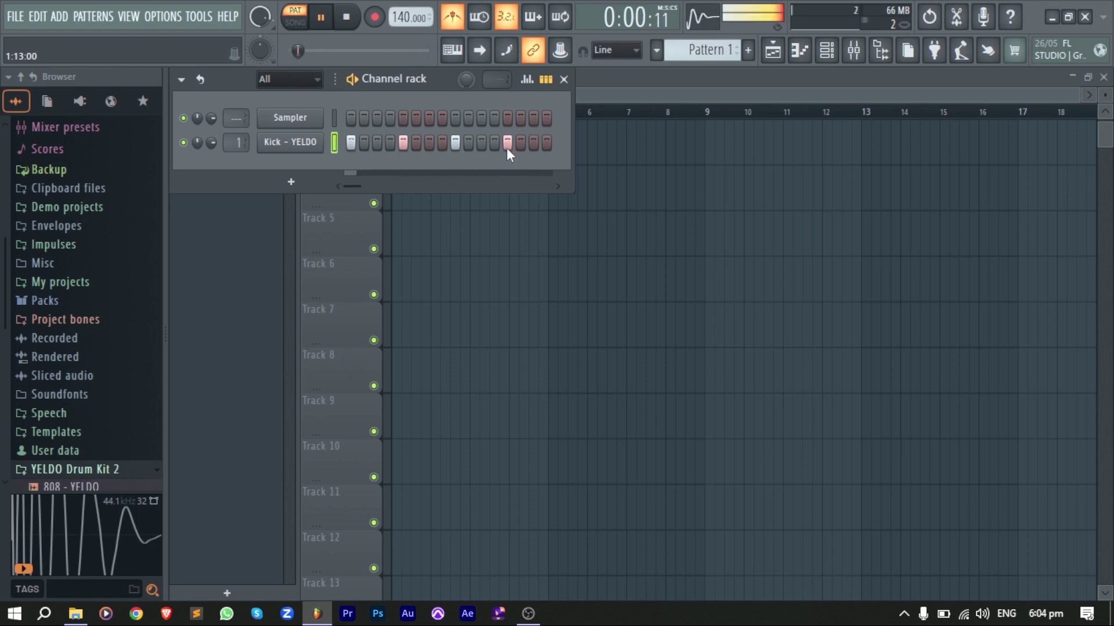
{"action": "key", "text": "space"}
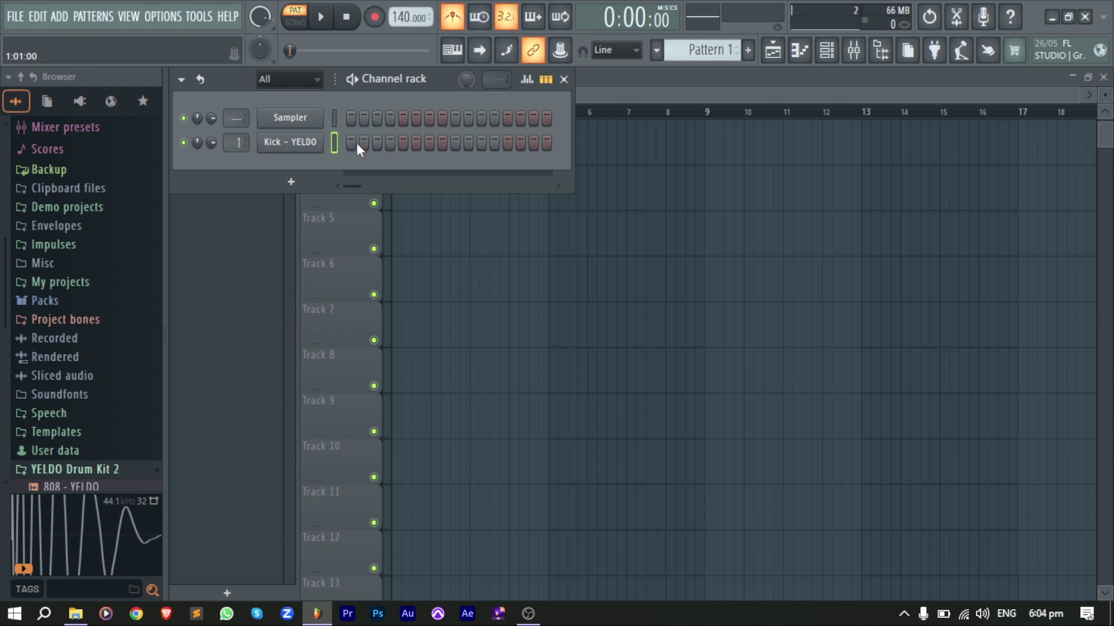
Step: Draw four C5 notes for Kick - YELDO in the piano roll, one on each beat of bar 1, and play the pattern
{"action": "right_click", "coordinate": [291, 144]}
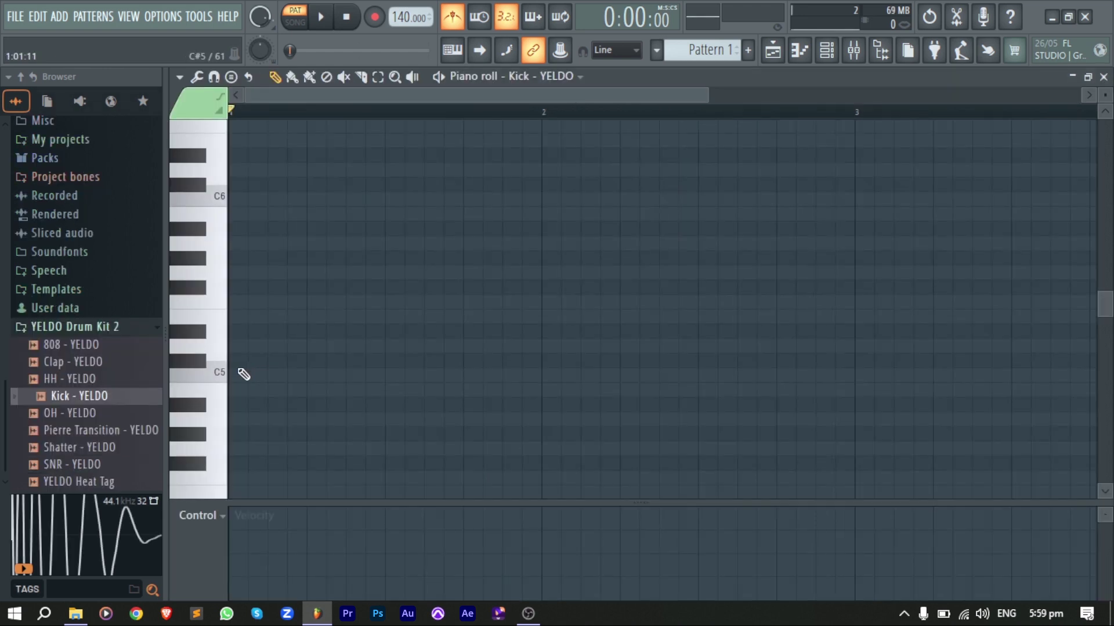
{"action": "left_click", "coordinate": [238, 375]}
{"action": "key", "text": "space"}
{"action": "key", "text": "space"}
{"action": "left_click", "coordinate": [316, 377]}
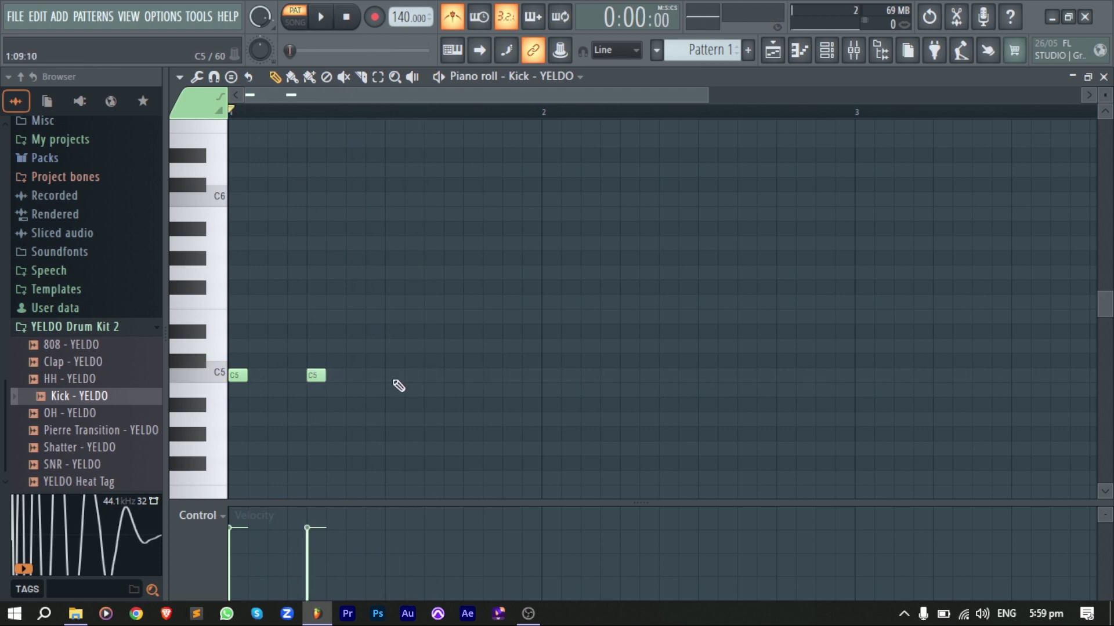
{"action": "left_click", "coordinate": [394, 377]}
{"action": "left_click", "coordinate": [473, 377]}
{"action": "key", "text": "space"}
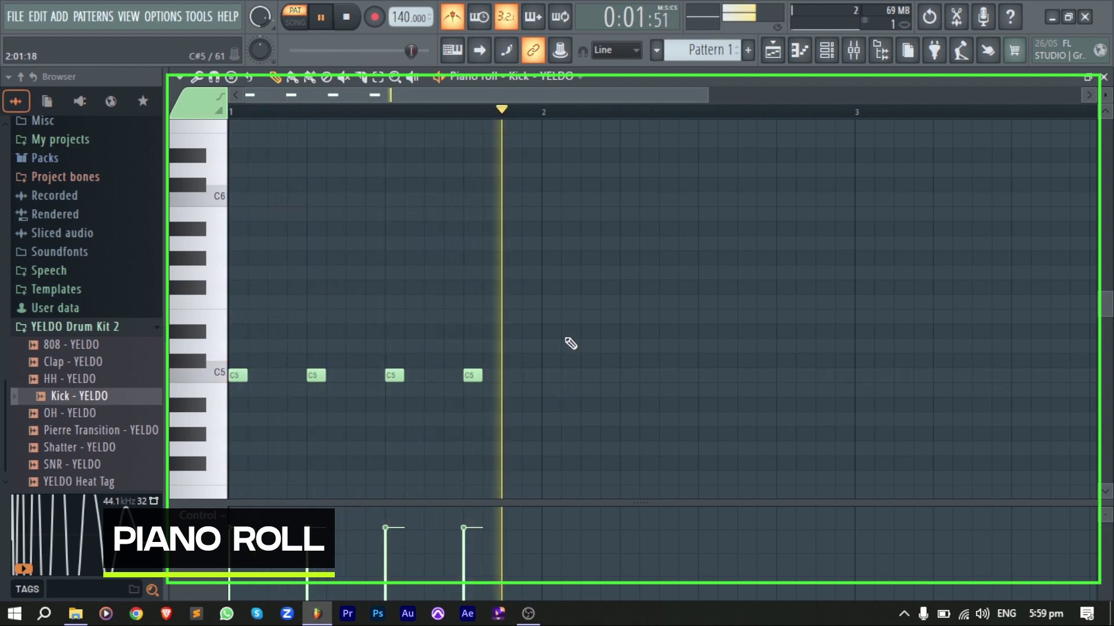
{"action": "key", "text": "space"}
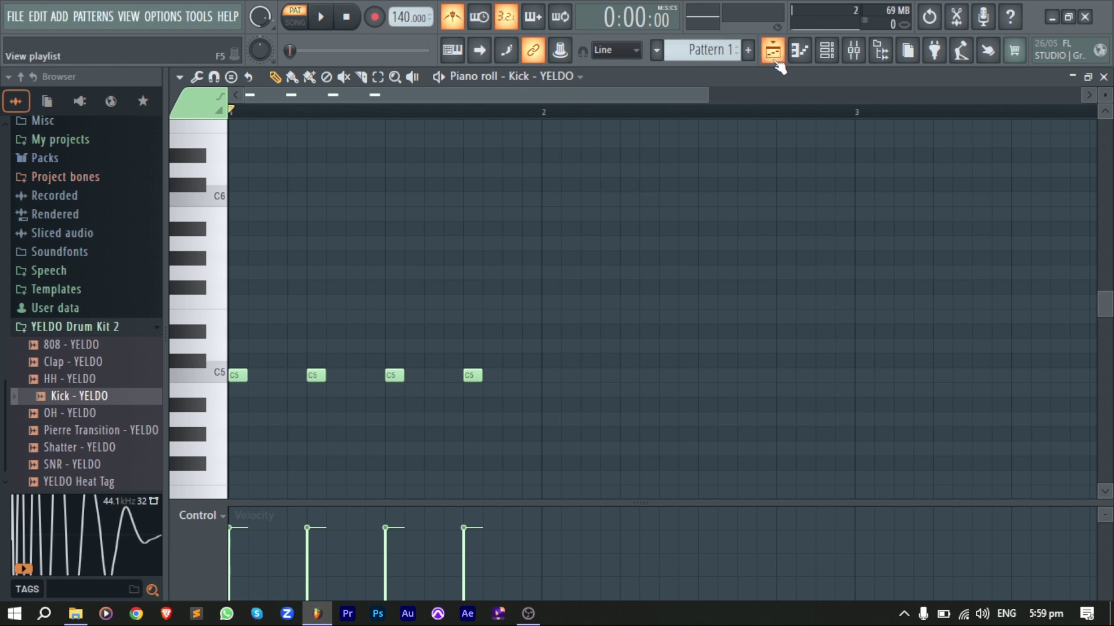
Step: Place Pattern 1 at bar 1 of Track 6 in the playlist, delete the clip and place it there again
{"action": "left_click", "coordinate": [774, 58]}
{"action": "mouse_move", "coordinate": [411, 377]}
{"action": "left_mouse_down"}
{"action": "mouse_move", "coordinate": [423, 371]}
{"action": "mouse_move", "coordinate": [400, 371]}
{"action": "left_mouse_up"}
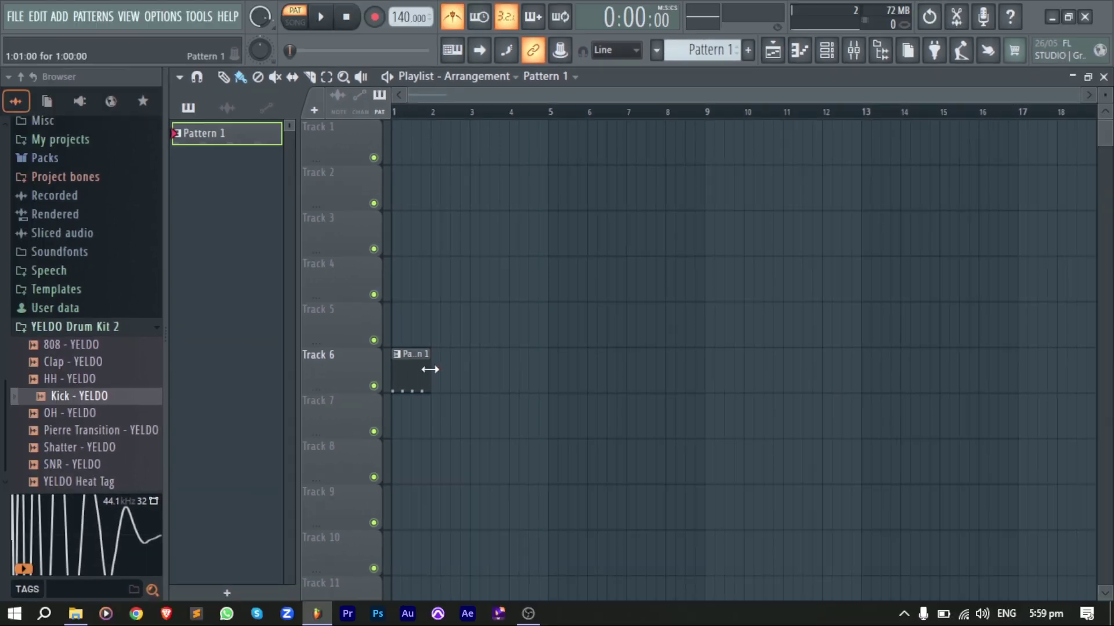
{"action": "right_click", "coordinate": [406, 381]}
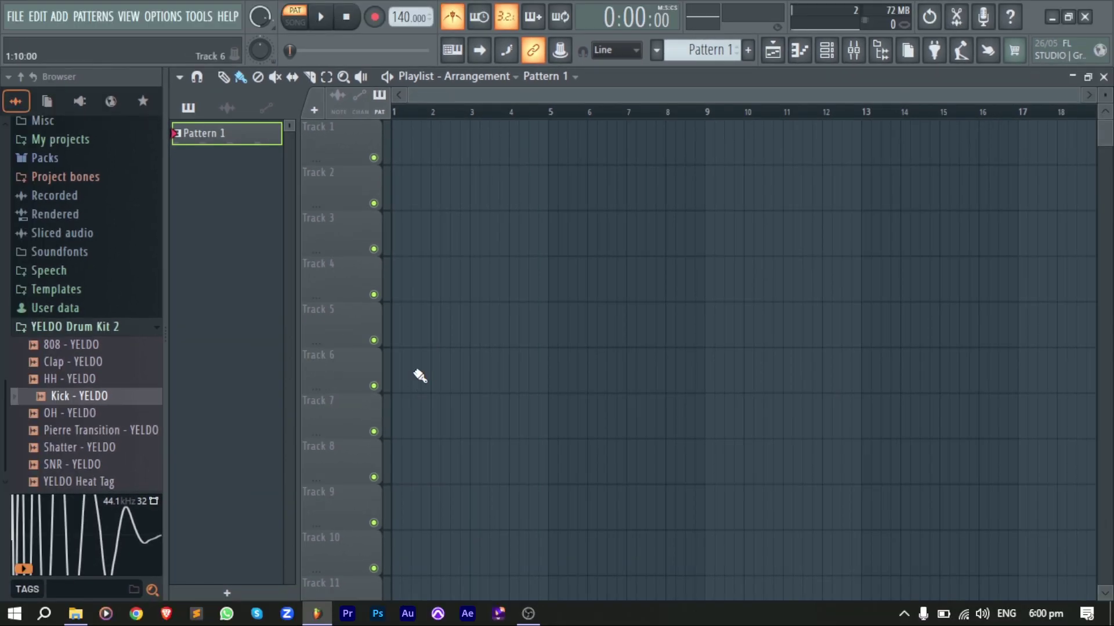
{"action": "left_click", "coordinate": [418, 374]}
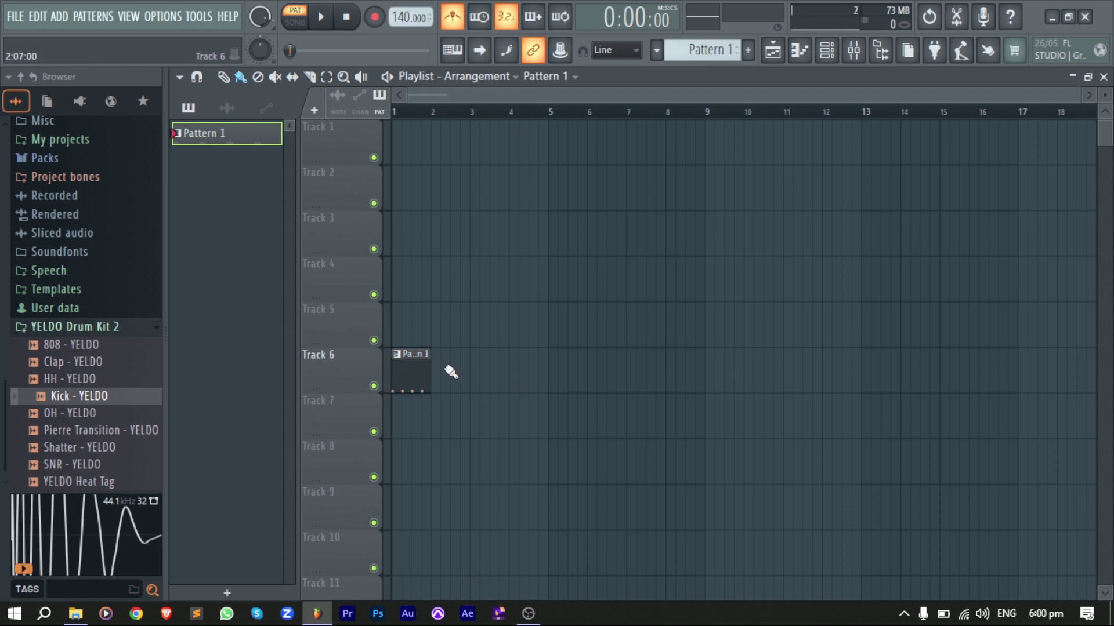
Step: Show the mixer to view the Kick - YELDO track's fader and effect slots
{"action": "left_click", "coordinate": [827, 58]}
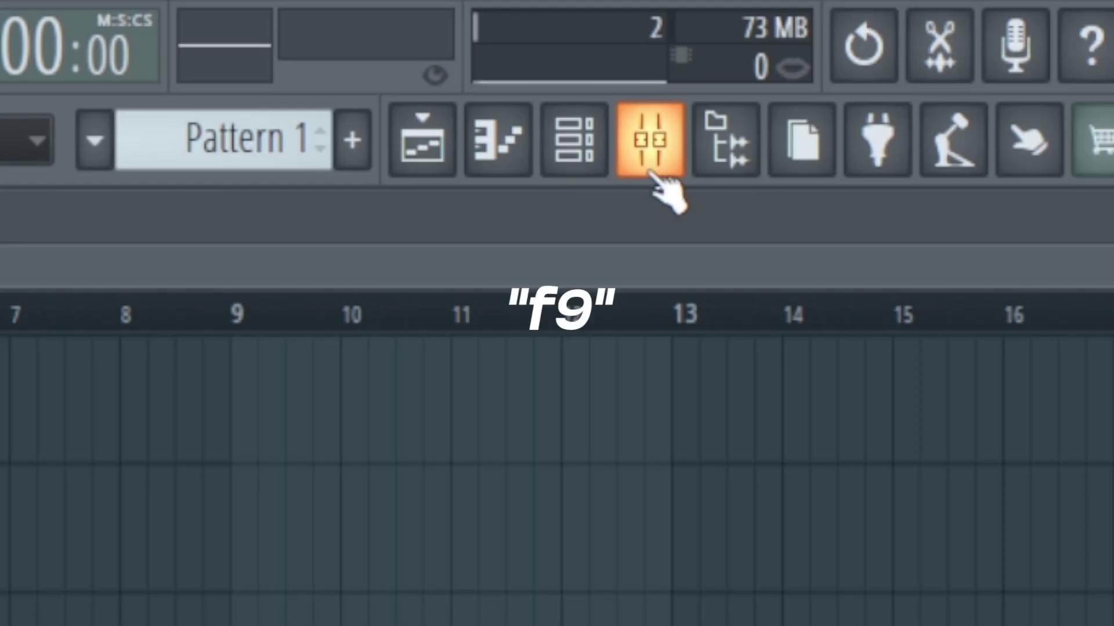
{"action": "left_click", "coordinate": [651, 169]}
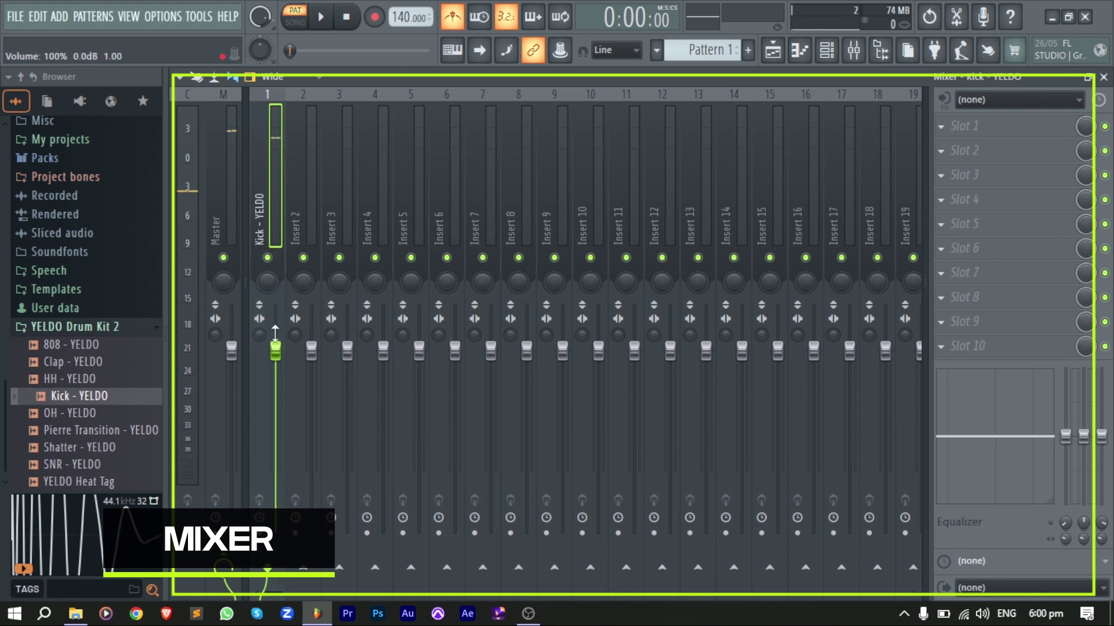
Step: Lower the Kick - YELDO mixer fader slightly while playing the pattern, and browse the effects available for its first slot
{"action": "key", "text": "space"}
{"action": "mouse_move", "coordinate": [276, 351]}
{"action": "left_mouse_down"}
{"action": "mouse_move", "coordinate": [276, 525]}
{"action": "mouse_move", "coordinate": [276, 346]}
{"action": "left_mouse_up"}
{"action": "key", "text": "space"}
{"action": "left_click", "coordinate": [940, 126]}
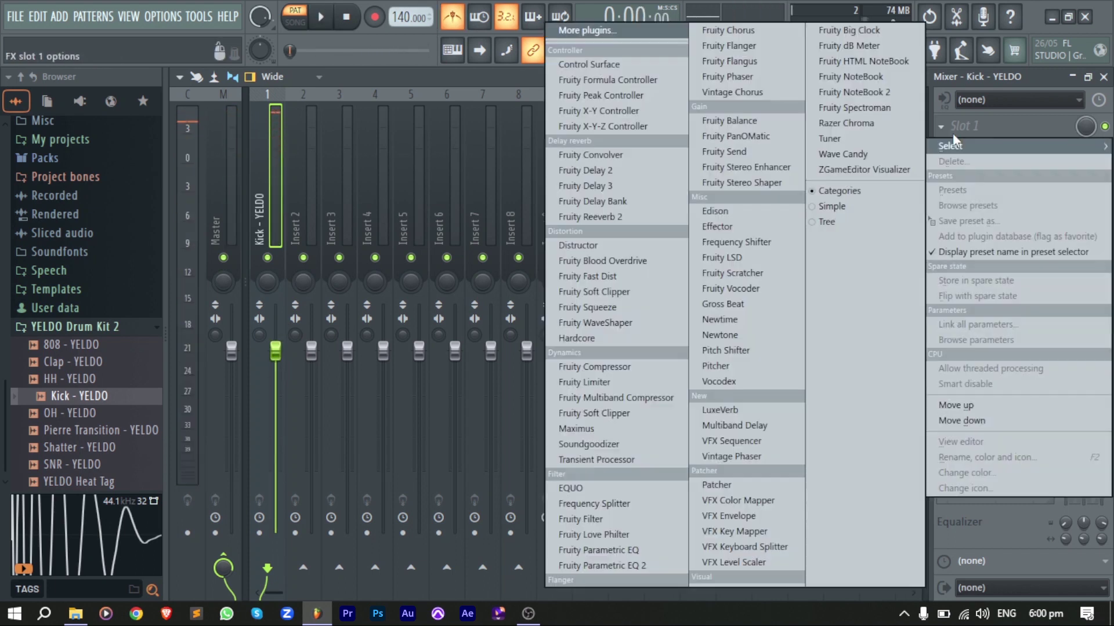
{"action": "left_click", "coordinate": [273, 225]}
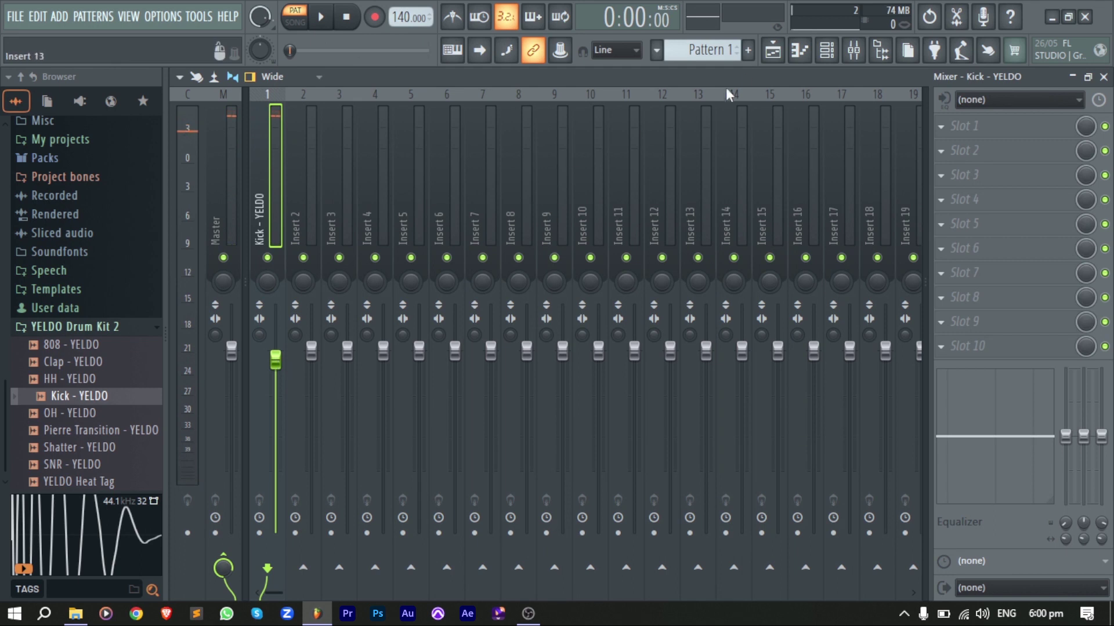
Step: Add an FL Keys channel routed to mixer track 1 and open its piano roll
{"action": "left_click", "coordinate": [772, 50]}
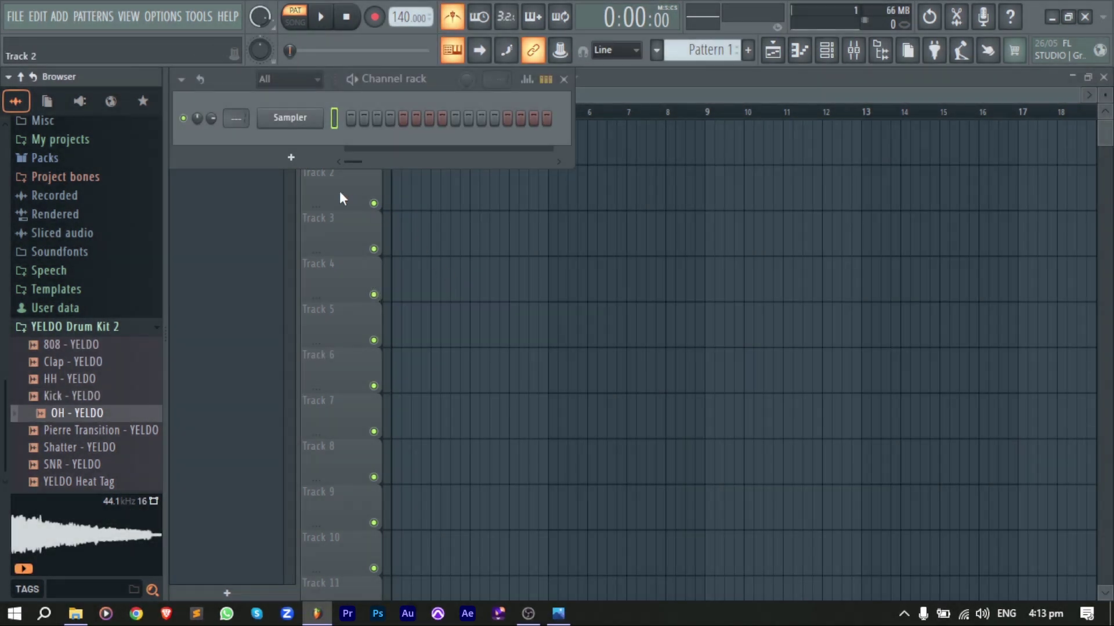
{"action": "left_click", "coordinate": [297, 161]}
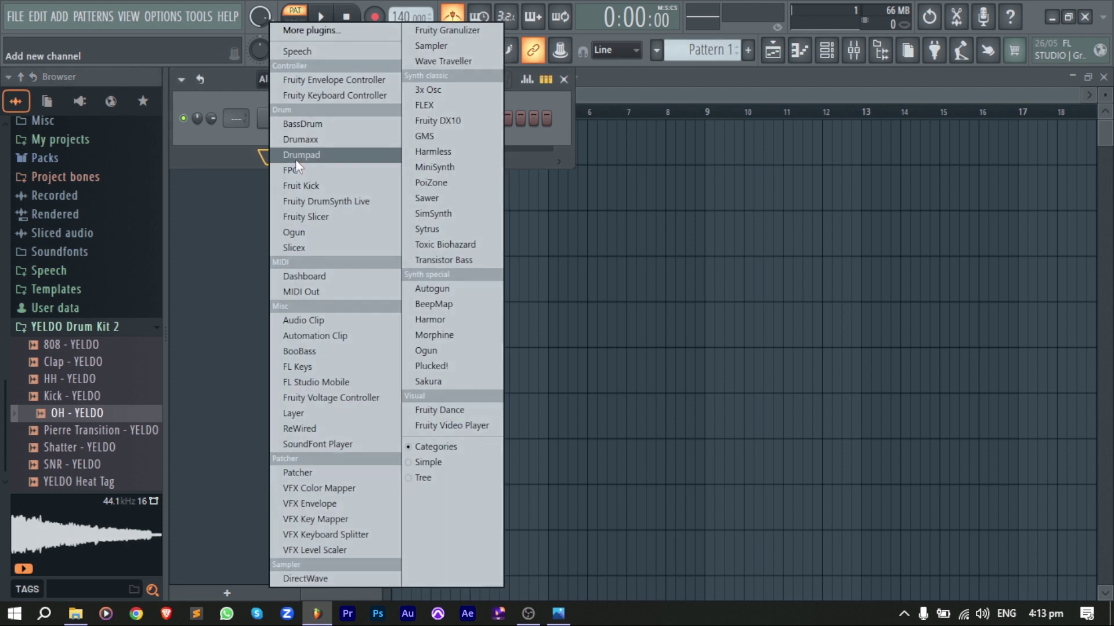
{"action": "left_click", "coordinate": [308, 365]}
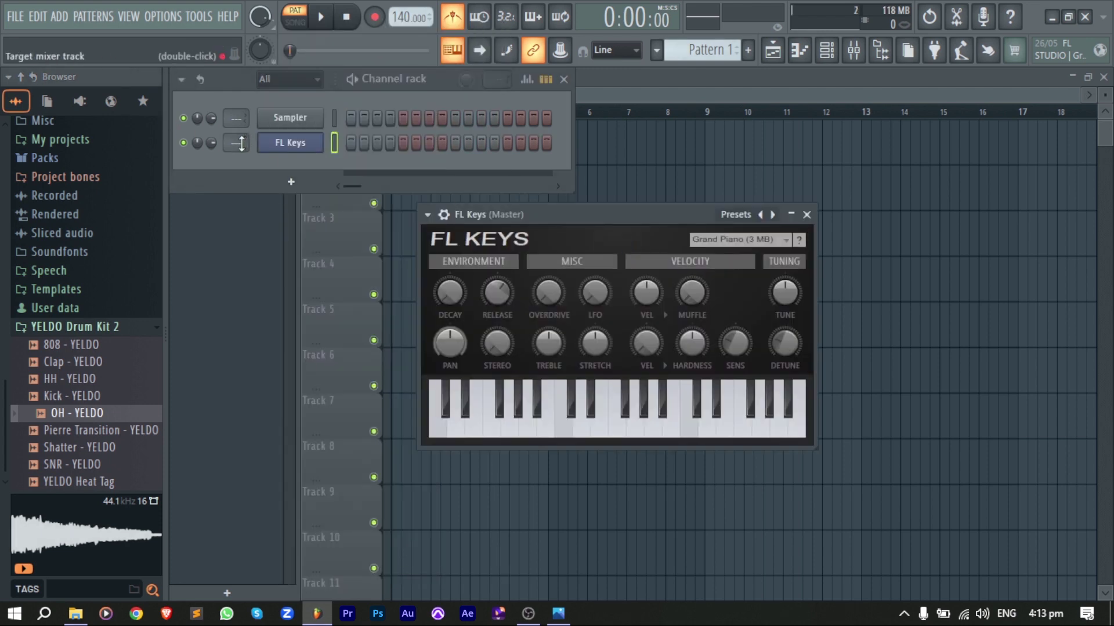
{"action": "right_click", "coordinate": [299, 145]}
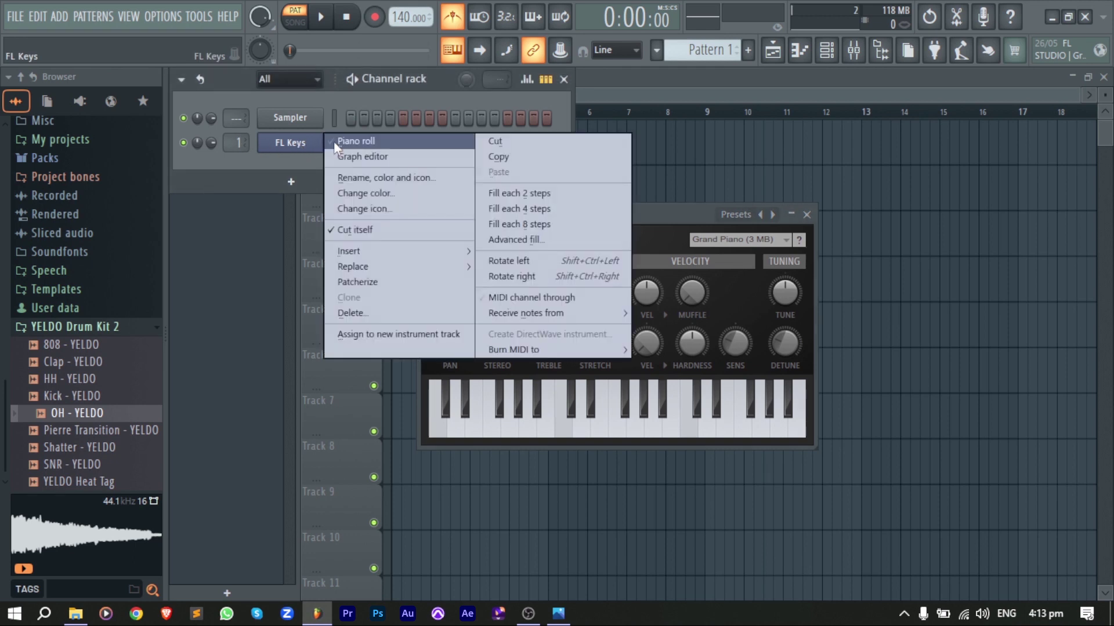
{"action": "left_click", "coordinate": [400, 143]}
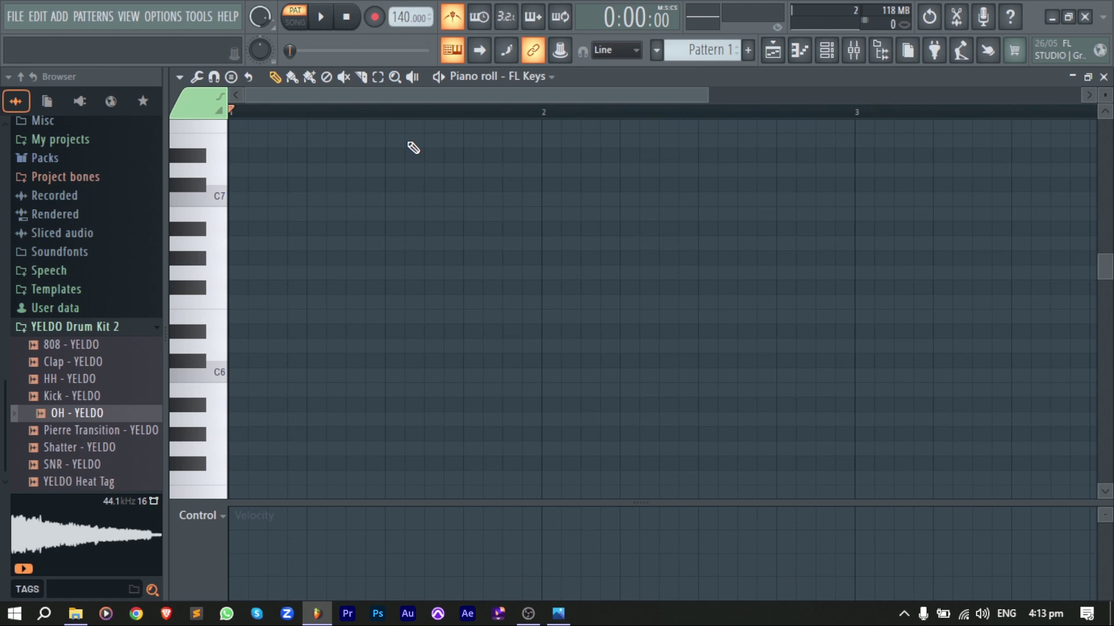
Step: Set the piano roll's key labels to show note names on all white keys
{"action": "left_click", "coordinate": [186, 81]}
{"action": "mouse_move", "coordinate": [207, 157]}
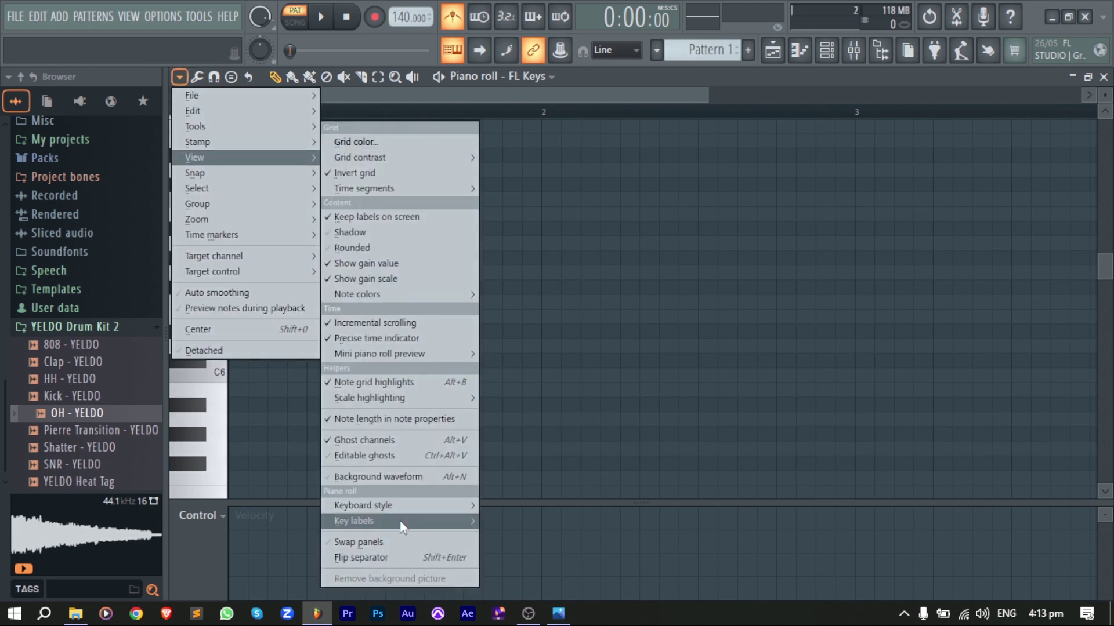
{"action": "mouse_move", "coordinate": [403, 522]}
{"action": "left_click", "coordinate": [502, 527]}
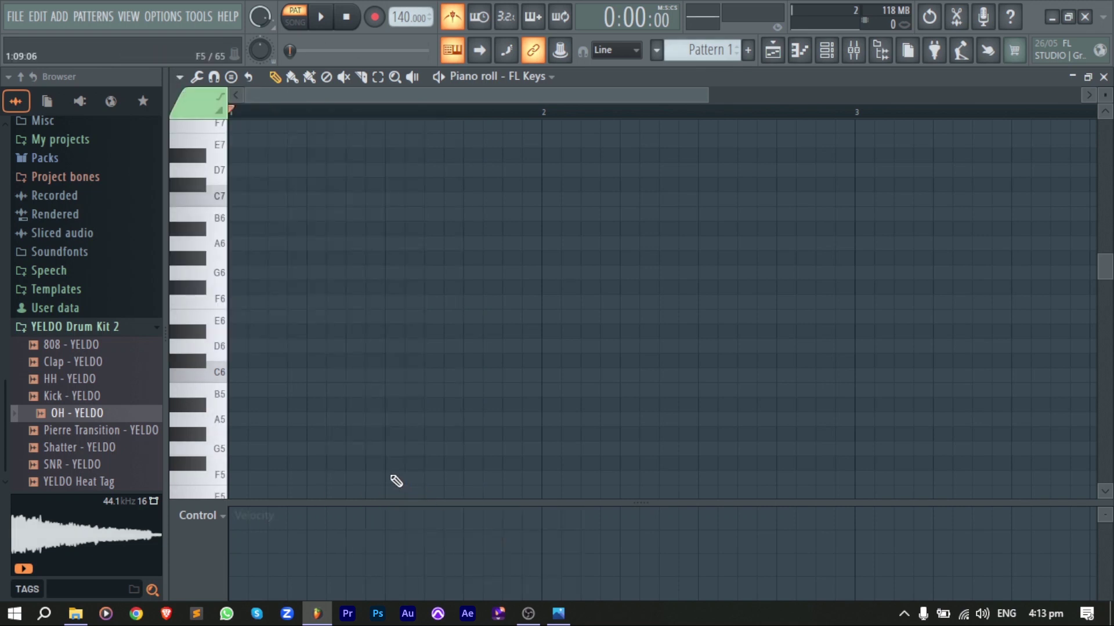
Step: Draw FL Keys notes G#5, D#5 and A5 in bar 1 and two A5 notes in bar 2, with the pattern playing
{"action": "scroll", "coordinate": [308, 395], "scroll_direction": "down", "scroll_amount": 6}
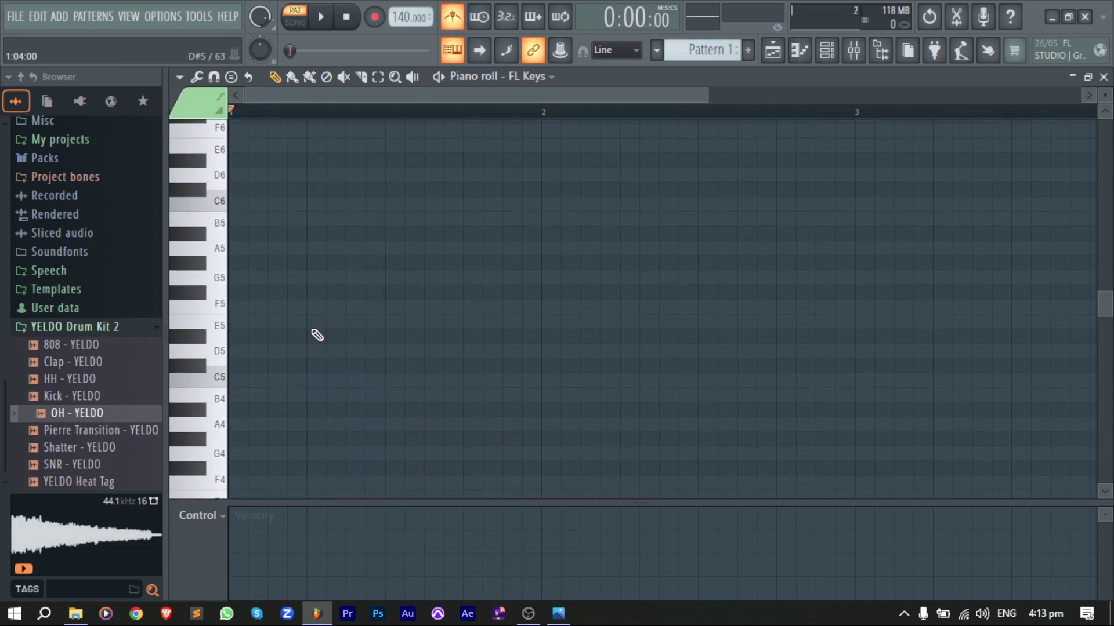
{"action": "scroll", "coordinate": [325, 286], "scroll_direction": "up", "scroll_amount": 1}
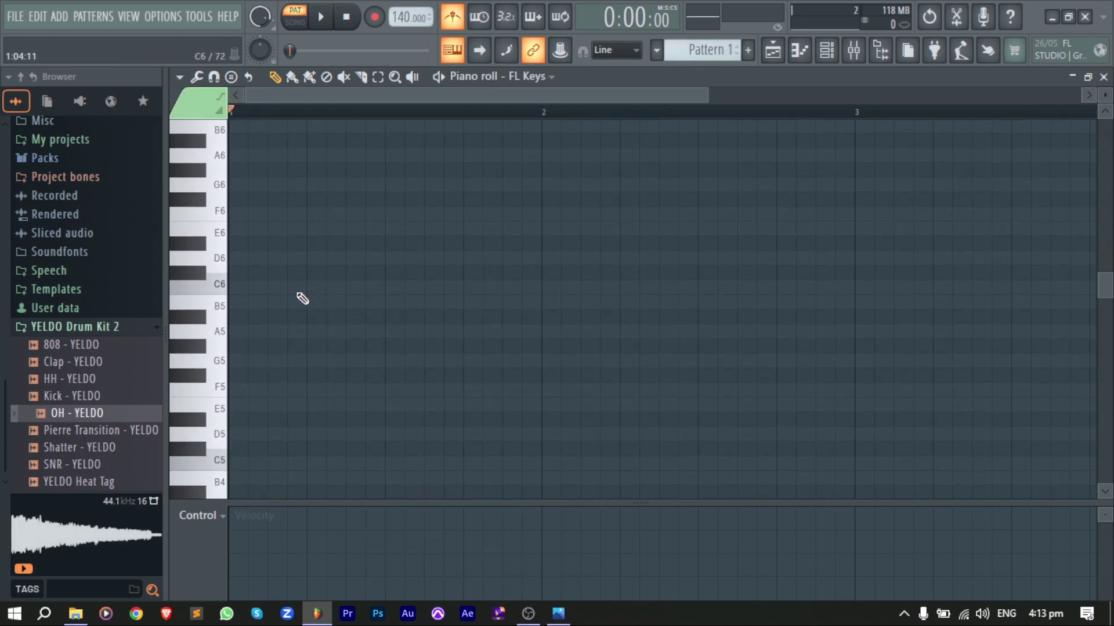
{"action": "left_click", "coordinate": [238, 346]}
{"action": "left_click", "coordinate": [355, 419]}
{"action": "left_click", "coordinate": [473, 331]}
{"action": "key", "text": "space"}
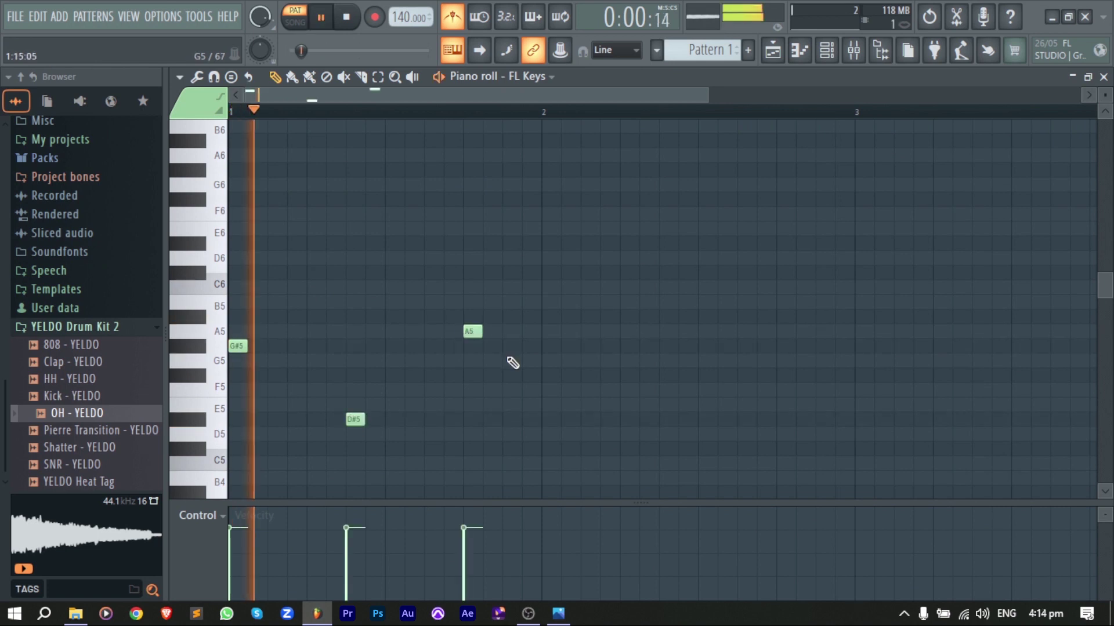
{"action": "left_click", "coordinate": [625, 332]}
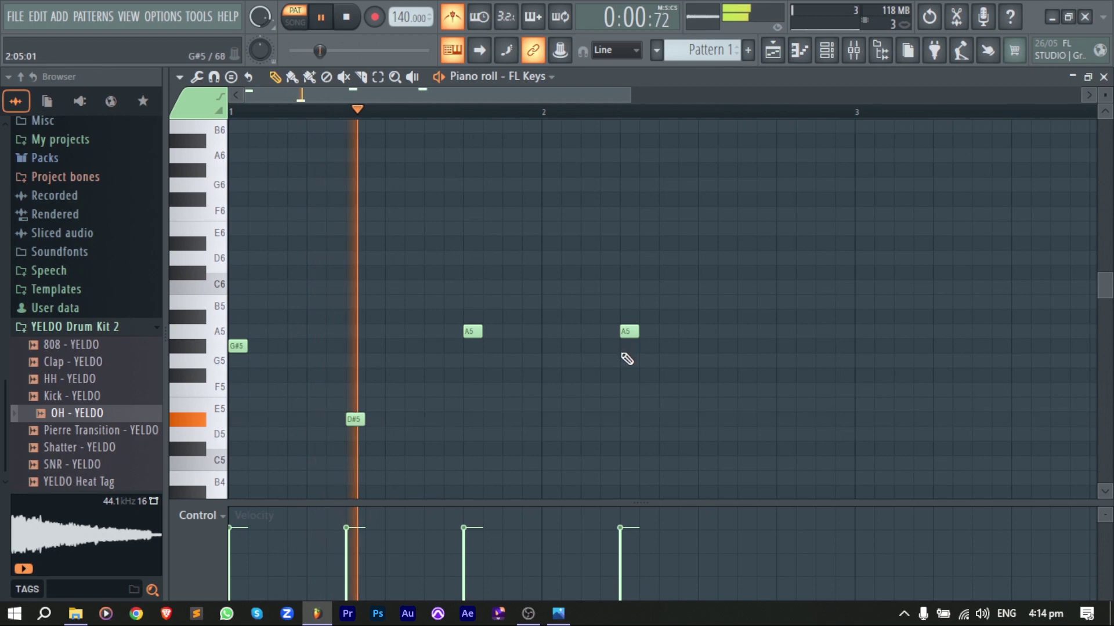
{"action": "left_click", "coordinate": [744, 333]}
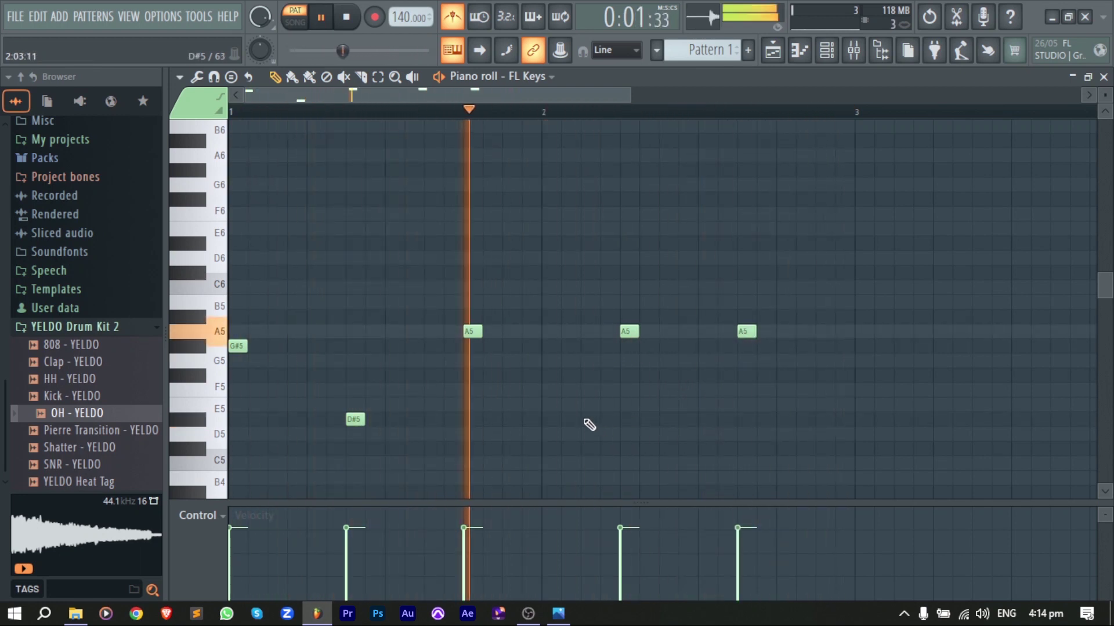
Step: Select all the FL Keys notes and duplicate them into bars 3 and 4
{"action": "scroll", "coordinate": [591, 425], "scroll_direction": "down", "scroll_amount": 2}
{"action": "key", "text": "ctrl+a"}
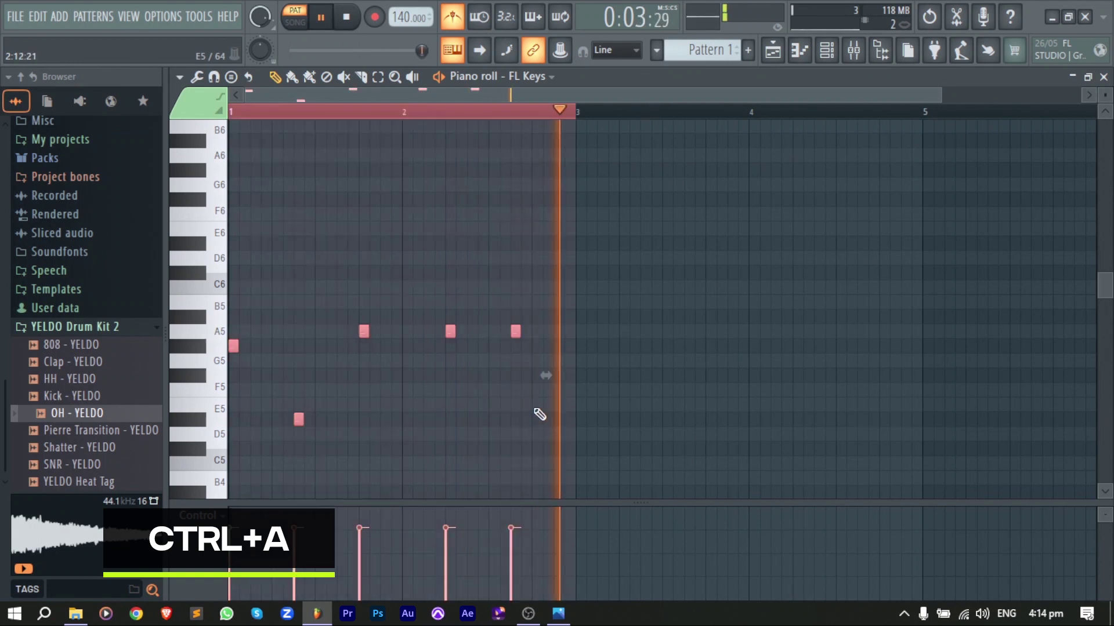
{"action": "key", "text": "ctrl+c"}
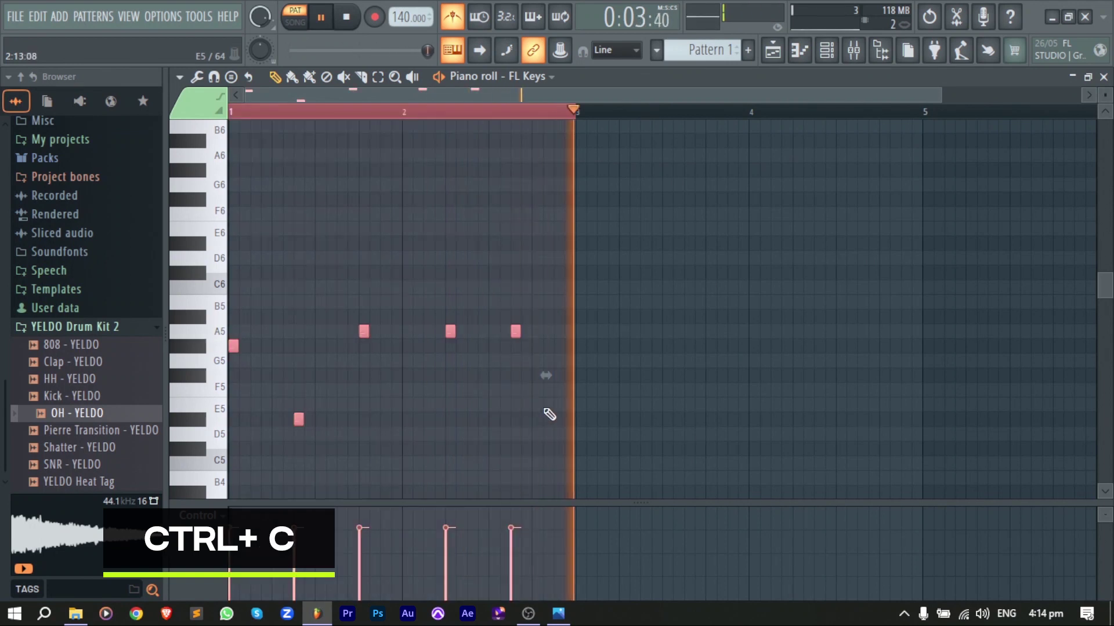
{"action": "key", "text": "ctrl+b"}
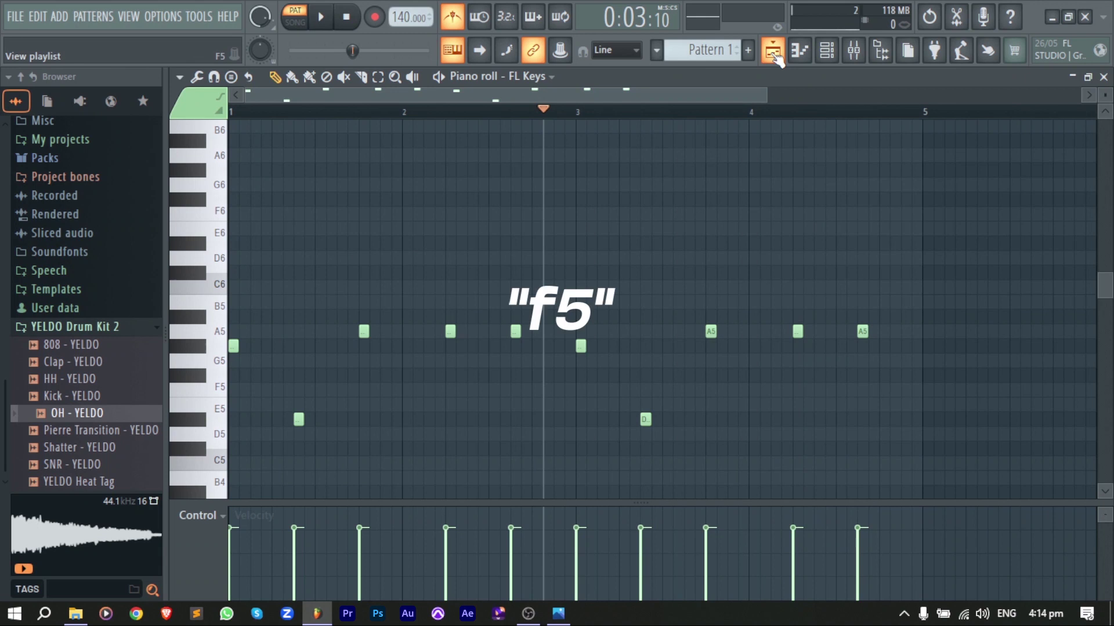
Step: Place Pattern 1 on Track 5 of the playlist, starting at bar 1, and deselect the clip
{"action": "key", "text": "F5"}
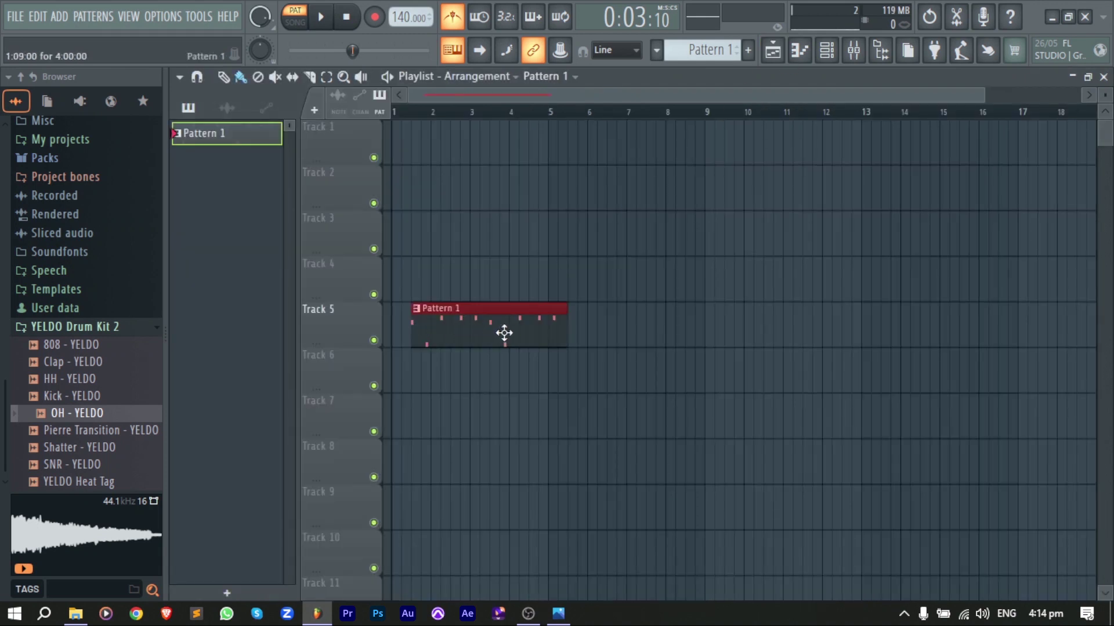
{"action": "left_click_drag", "start_coordinate": [530, 332], "coordinate": [438, 333]}
{"action": "left_click", "coordinate": [518, 386], "text": "ctrl"}
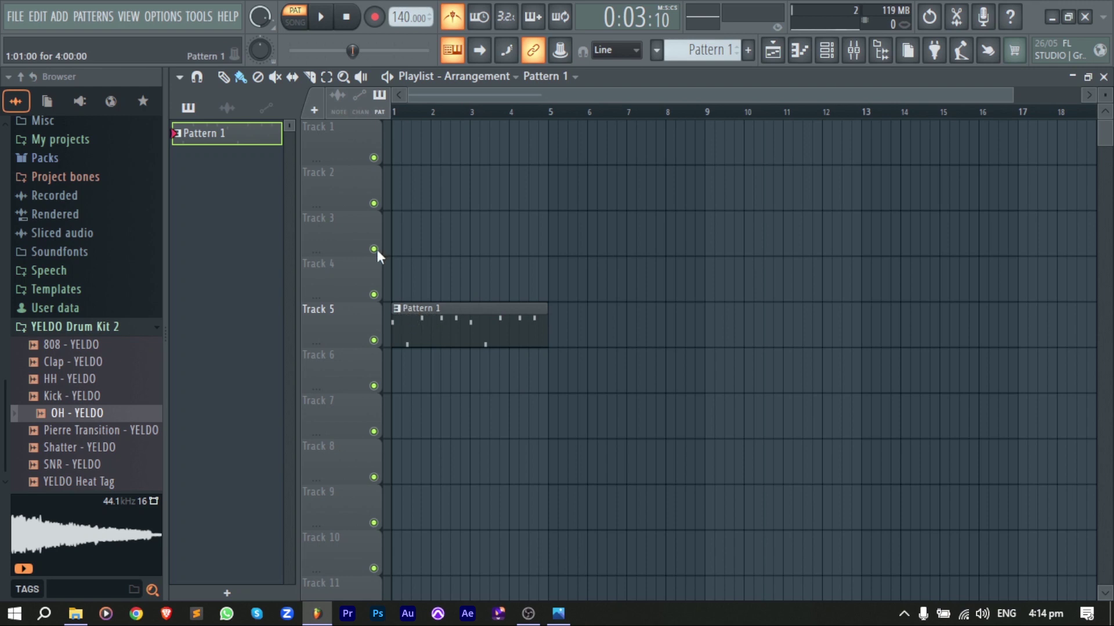
Step: Set the background behind playlist clips to Solid
{"action": "left_click", "coordinate": [179, 77]}
{"action": "mouse_move", "coordinate": [197, 126]}
{"action": "mouse_move", "coordinate": [381, 263]}
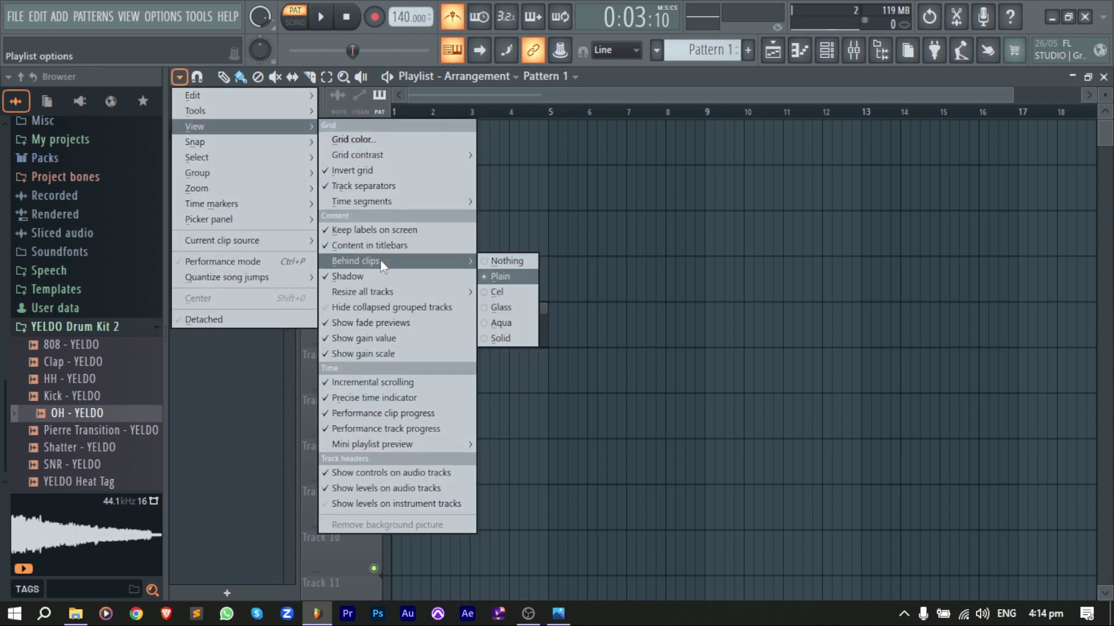
{"action": "left_click", "coordinate": [498, 337]}
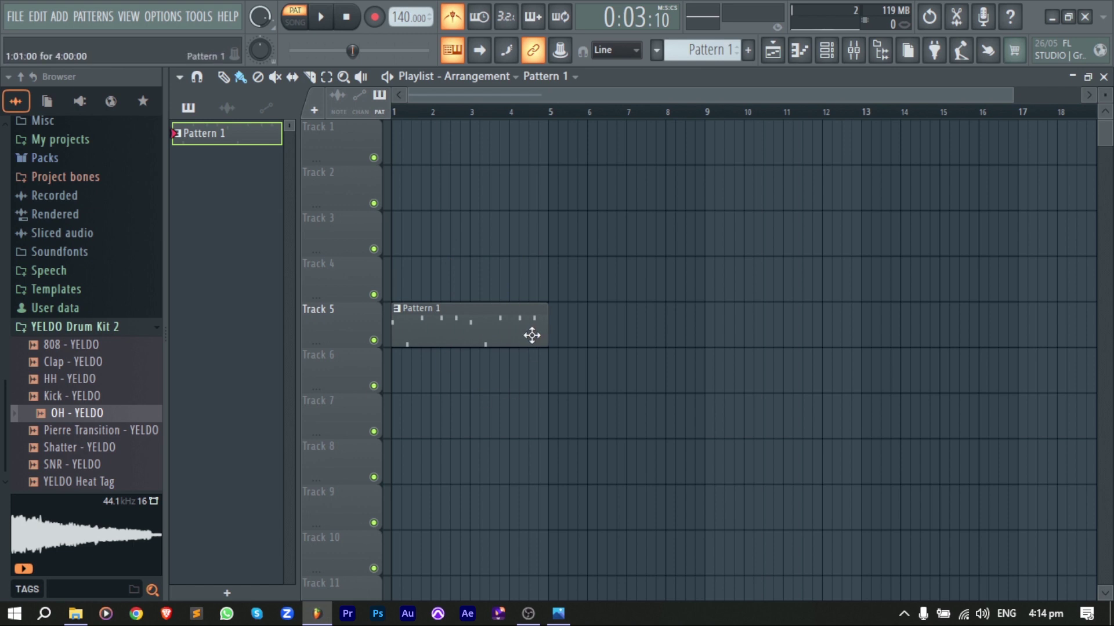
Step: Add the HH - YELDO sample as a channel in the channel rack and open its piano roll
{"action": "left_click", "coordinate": [827, 58]}
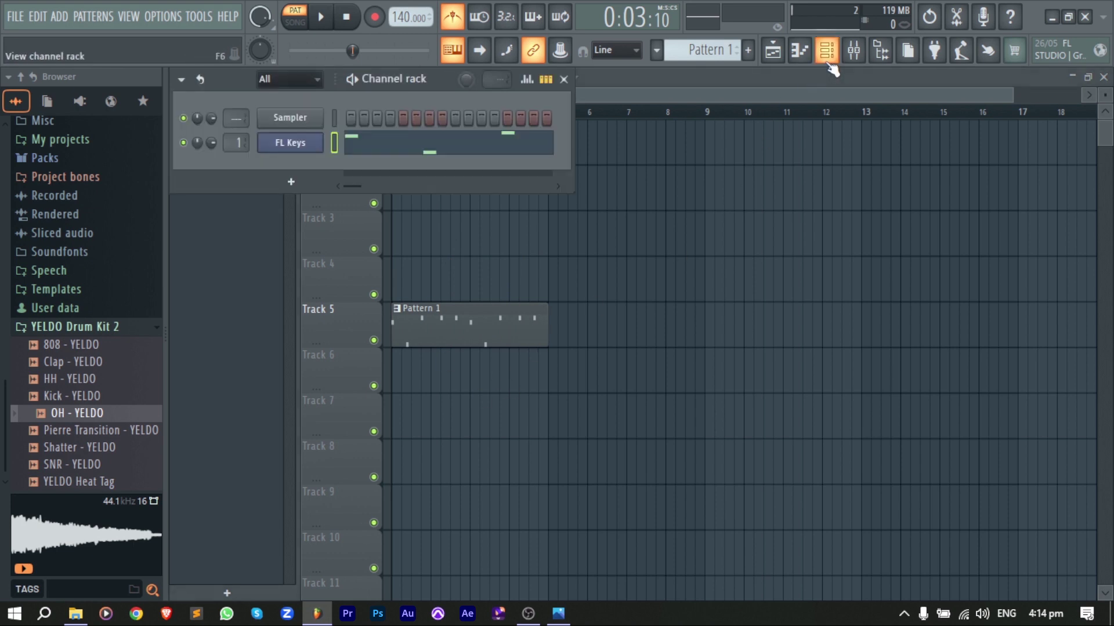
{"action": "left_click_drag", "start_coordinate": [81, 378], "coordinate": [217, 237]}
{"action": "left_click_drag", "start_coordinate": [270, 162], "coordinate": [271, 163]}
Step: Fill bars 1 to 4 with C5 hi-hat notes at eighth-note spacing, lower every second note's velocity and play the pattern
{"action": "left_click", "coordinate": [275, 418]}
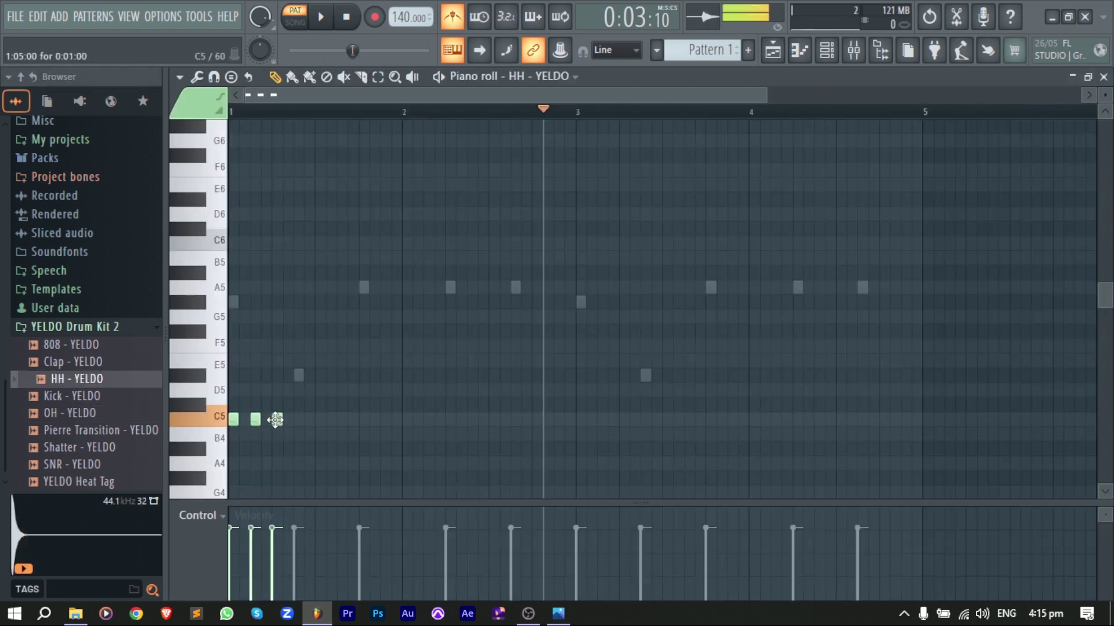
{"action": "left_click", "coordinate": [297, 419]}
{"action": "key", "text": "space"}
{"action": "key", "text": "space"}
{"action": "key", "text": "space"}
{"action": "key", "text": "space"}
{"action": "left_click", "coordinate": [320, 420]}
{"action": "left_click", "coordinate": [364, 419]}
{"action": "left_click", "coordinate": [385, 420]}
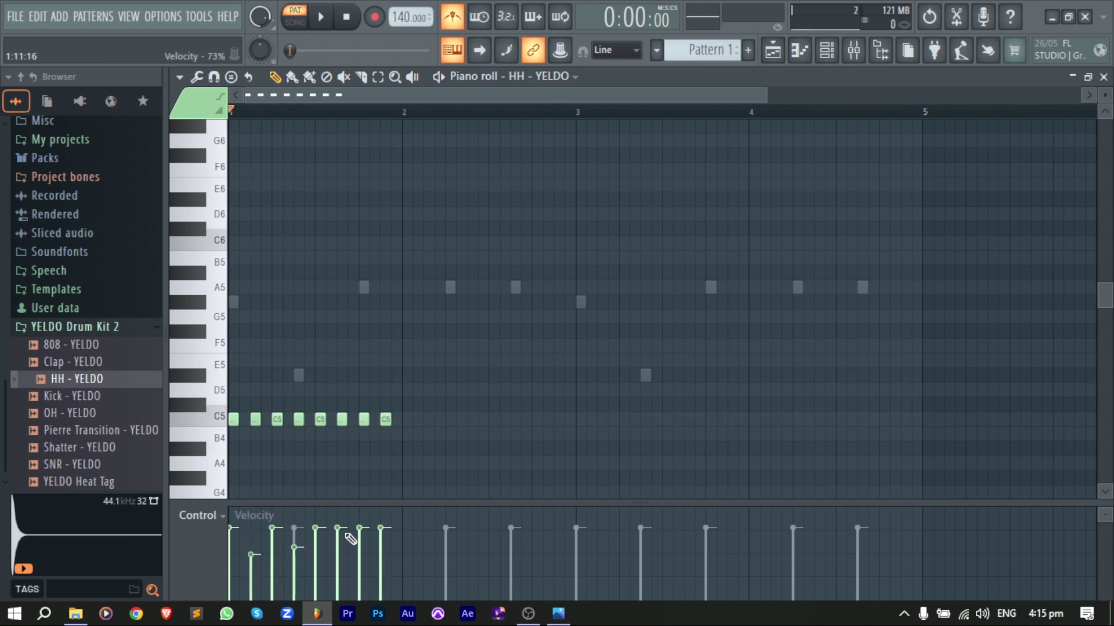
{"action": "key", "text": "space"}
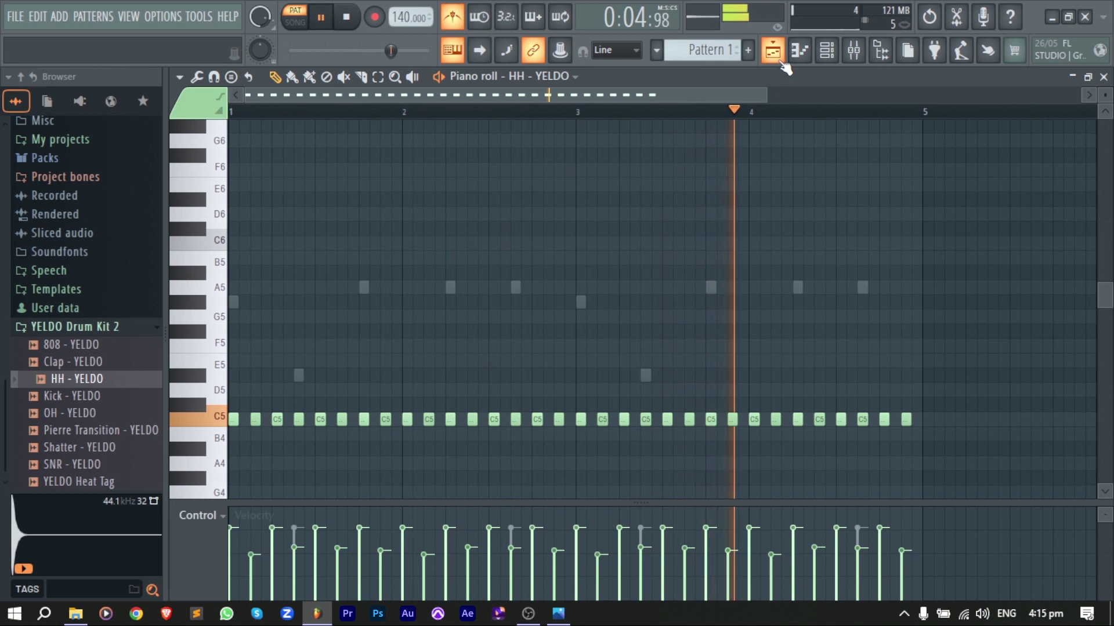
{"action": "key", "text": "space"}
Step: Open the Pattern 1 clip from the playlist and choose FL Keys as the piano roll's target channel
{"action": "left_click", "coordinate": [779, 59]}
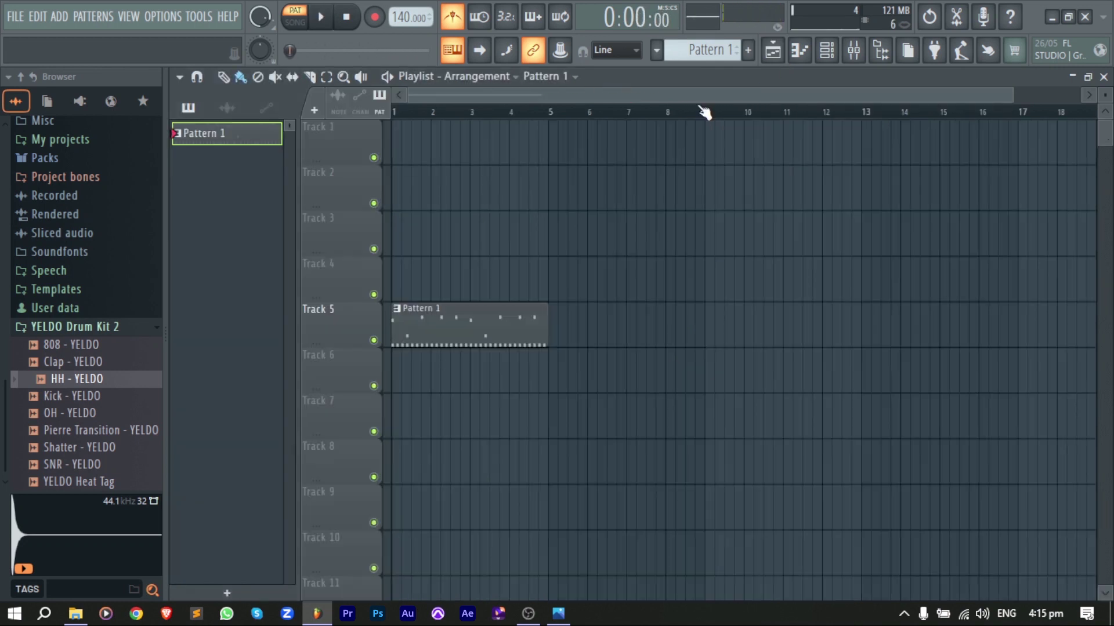
{"action": "double_click", "coordinate": [427, 326]}
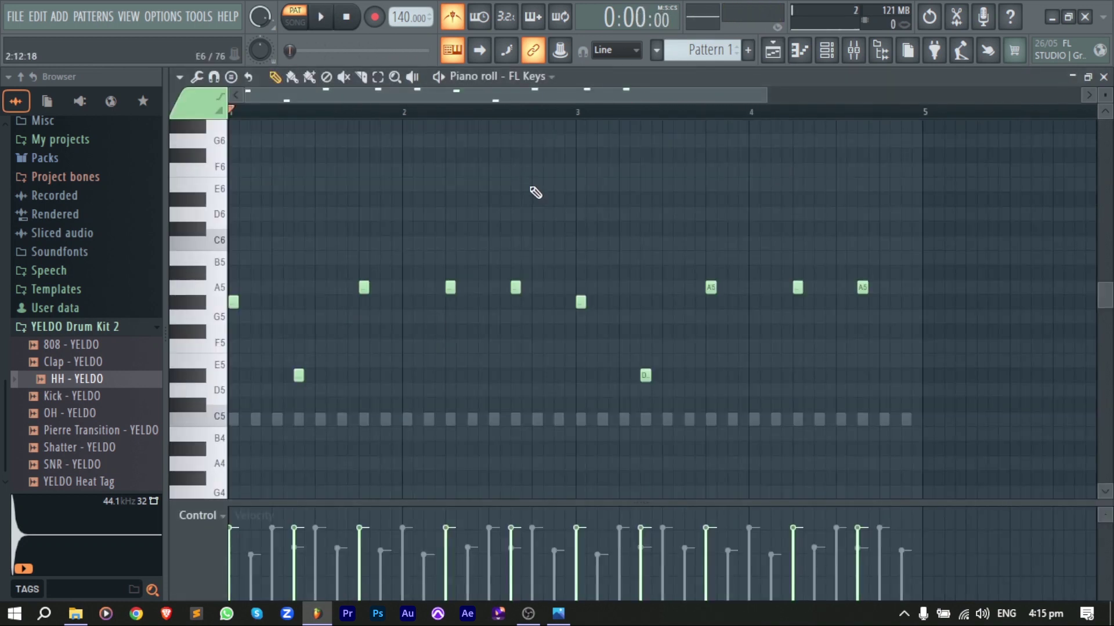
{"action": "left_click", "coordinate": [527, 77]}
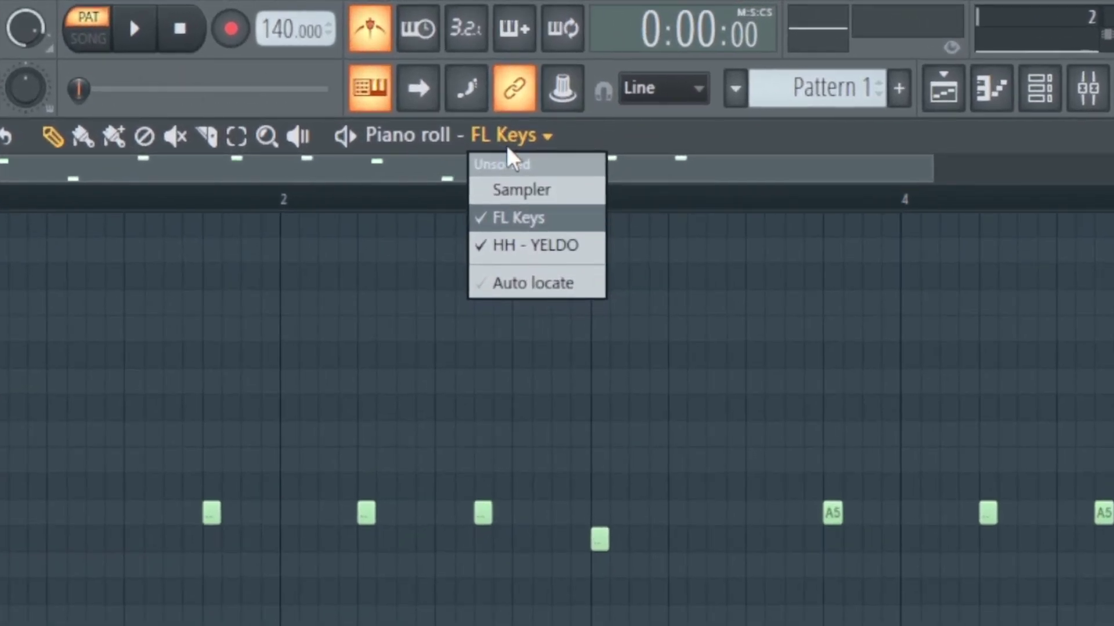
{"action": "left_click", "coordinate": [508, 217]}
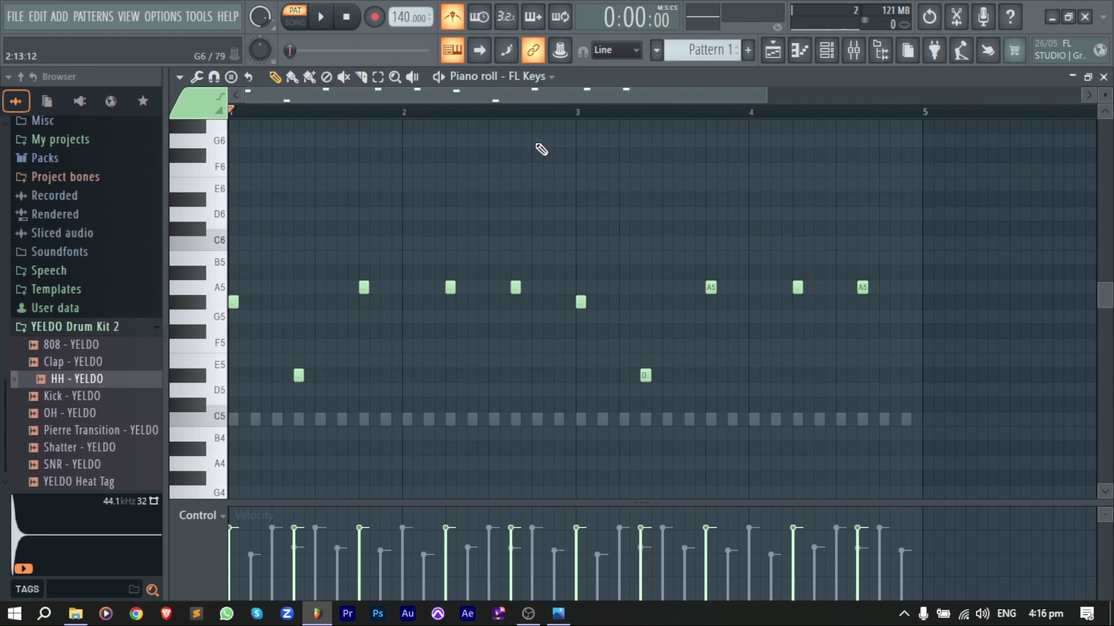
Step: Transpose all the FL Keys notes down two octaves, playing the pattern after each octave
{"action": "key", "text": "ctrl+a"}
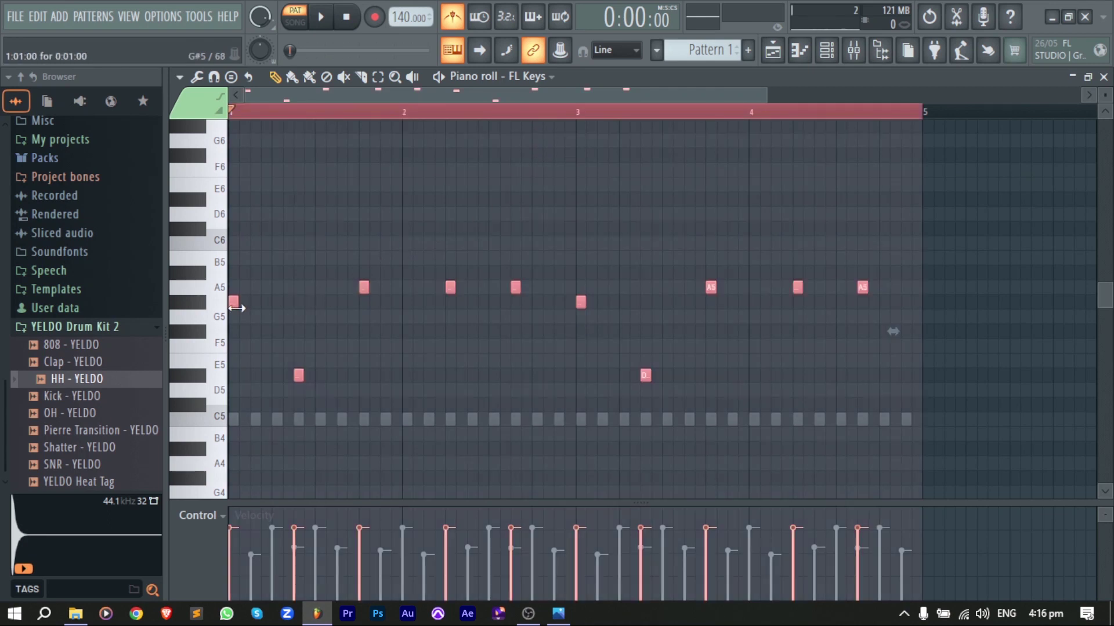
{"action": "key", "text": "ctrl+Down"}
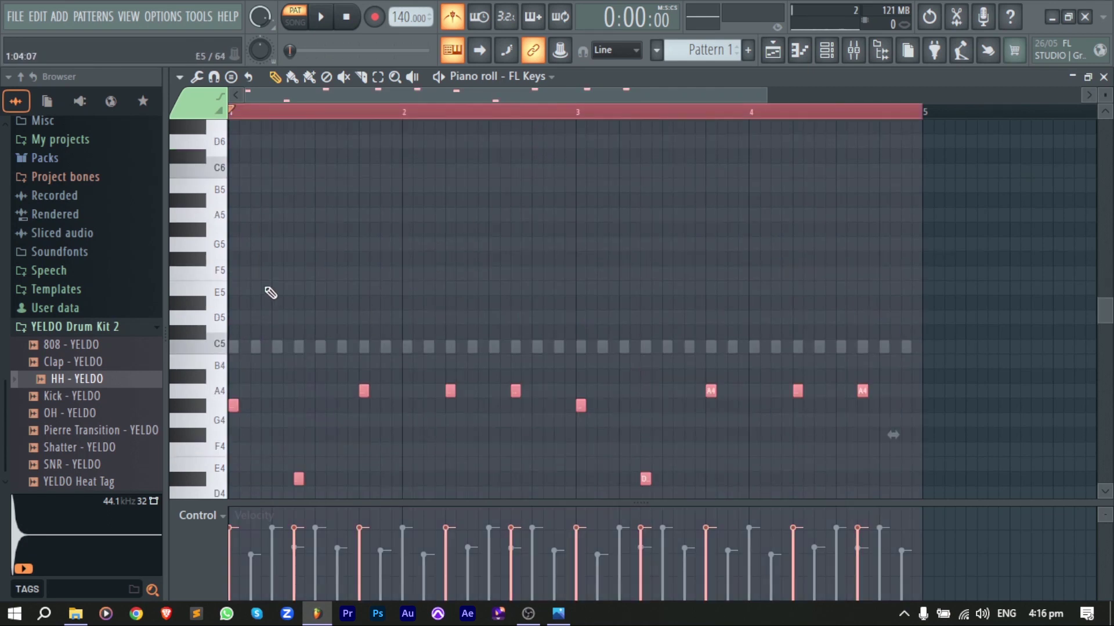
{"action": "key", "text": "space"}
{"action": "scroll", "coordinate": [445, 256], "scroll_direction": "down", "scroll_amount": 3}
{"action": "key", "text": "space"}
{"action": "key", "text": "ctrl+Down"}
{"action": "key", "text": "space"}
{"action": "scroll", "coordinate": [450, 259], "scroll_direction": "down", "scroll_amount": 2}
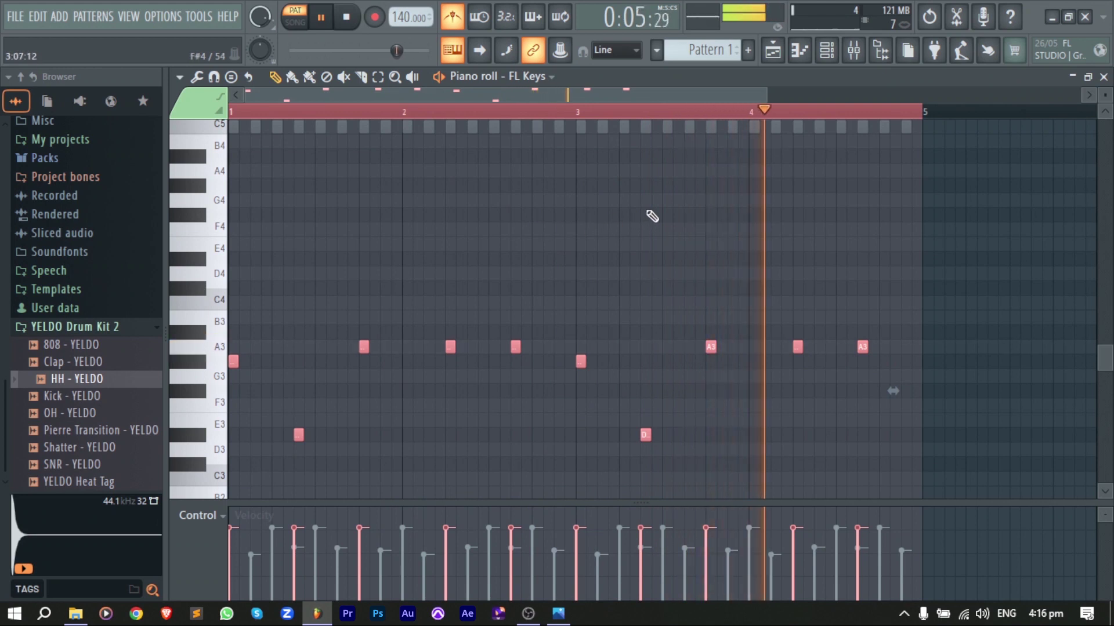
{"action": "key", "text": "space"}
Step: Add the Kick - YELDO sample as a channel in the channel rack and open its piano roll
{"action": "left_click", "coordinate": [773, 49]}
{"action": "key", "text": "F6"}
{"action": "left_click_drag", "start_coordinate": [85, 396], "coordinate": [255, 210]}
Step: Place C5 kick notes across bars 1 and 2 in the melody's rhythm while playing the pattern, and select them all
{"action": "left_click", "coordinate": [231, 172]}
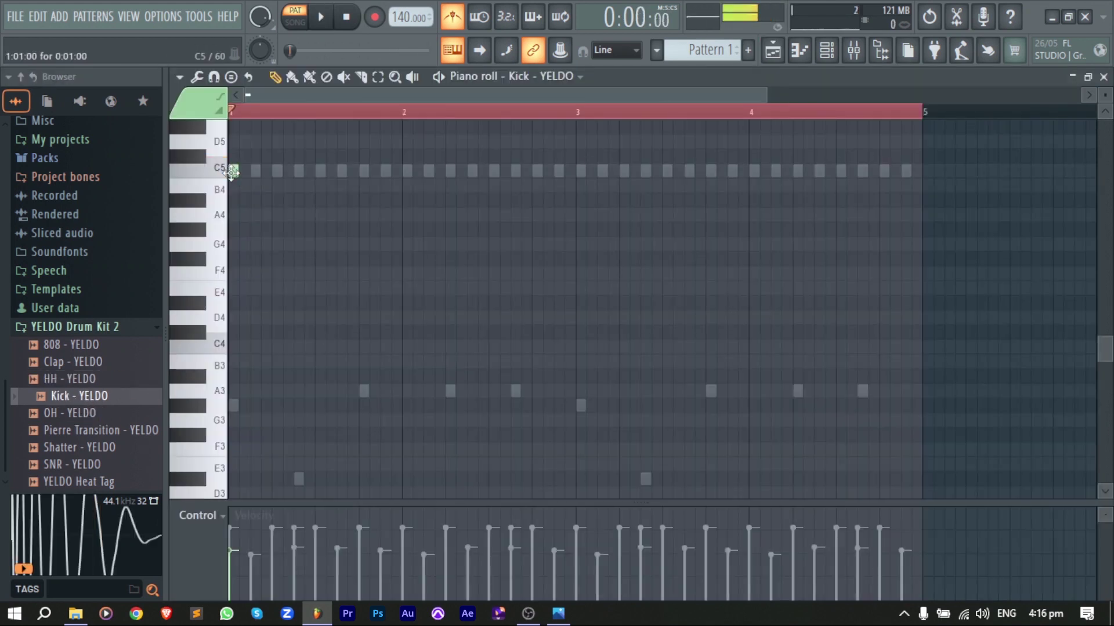
{"action": "key", "text": "space"}
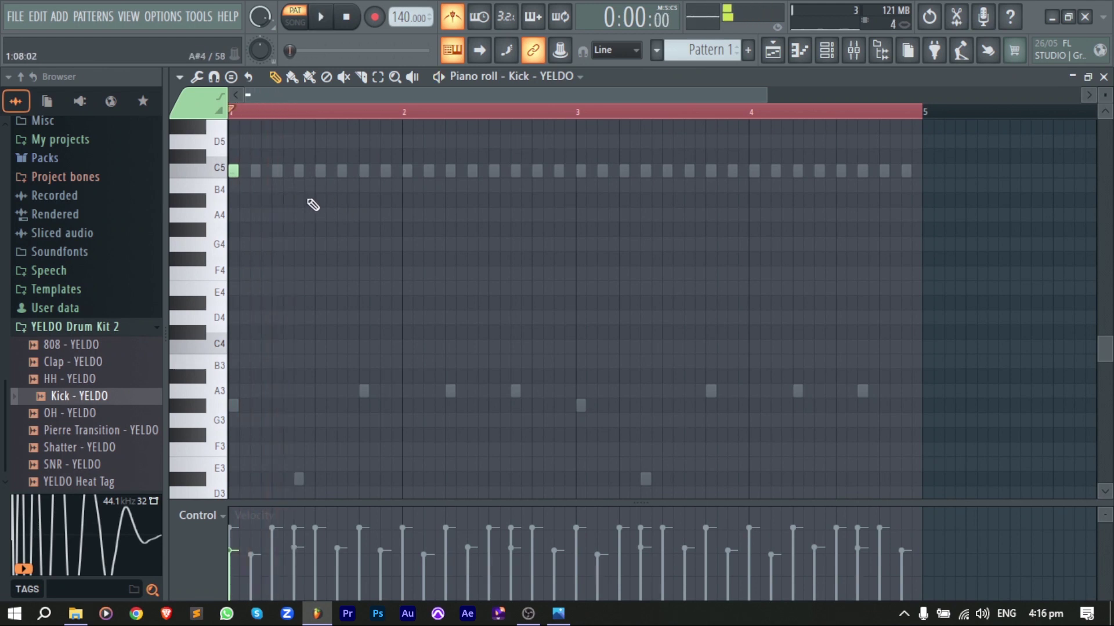
{"action": "key", "text": "space"}
{"action": "left_click", "coordinate": [298, 170]}
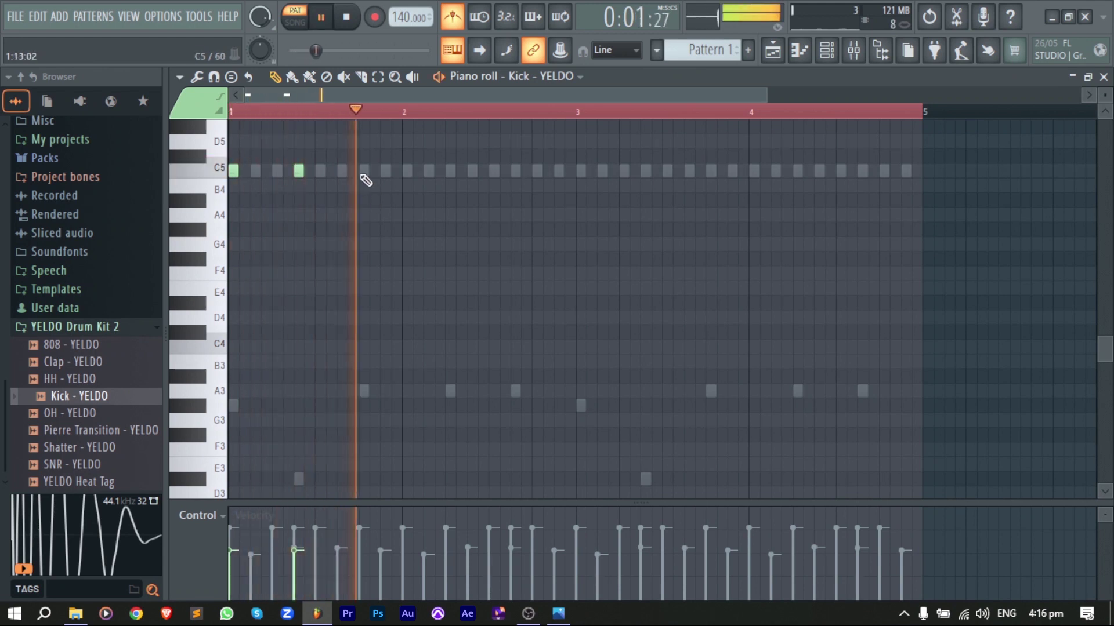
{"action": "left_click", "coordinate": [363, 171]}
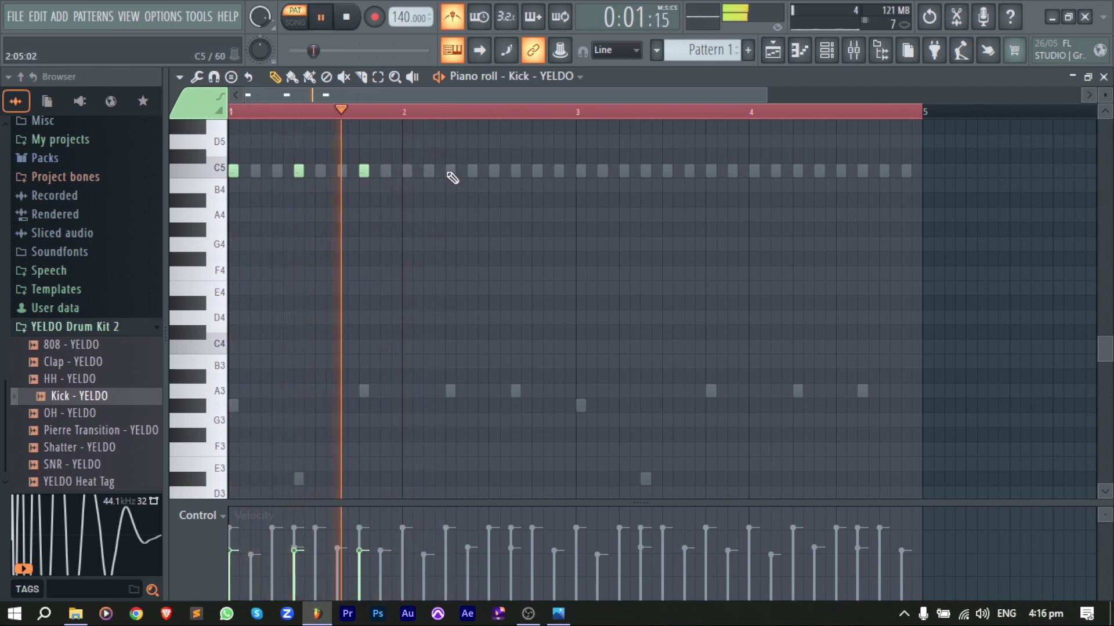
{"action": "left_click", "coordinate": [448, 170]}
{"action": "left_click", "coordinate": [514, 171]}
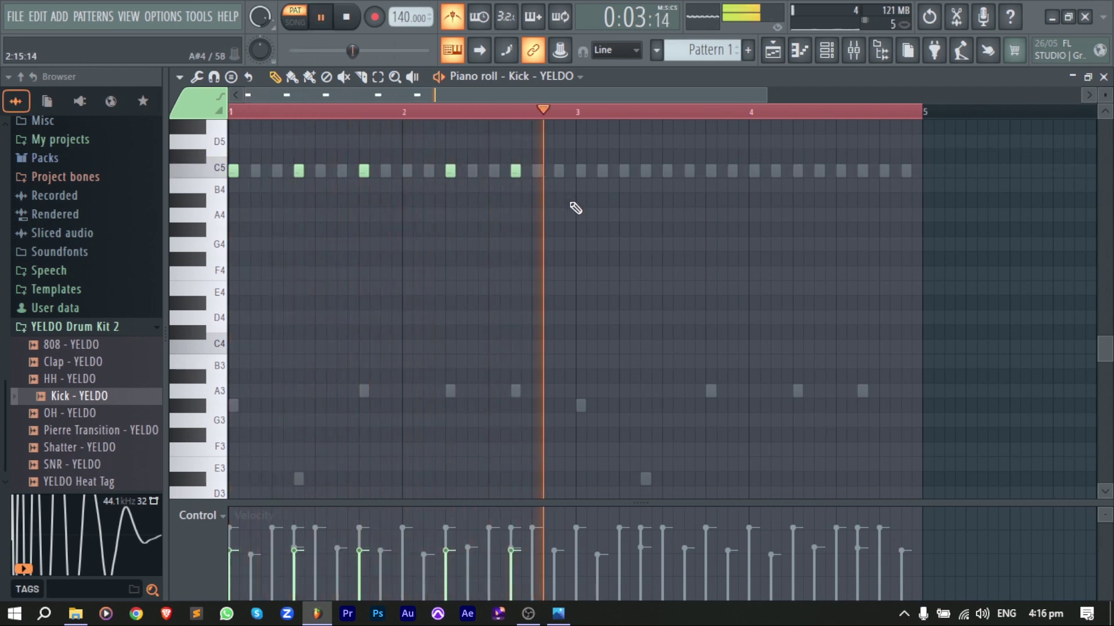
{"action": "key", "text": "space"}
{"action": "key", "text": "ctrl+a"}
Step: Add the Clap - YELDO sample as a channel and place a C5 clap on the third beat of bars 1 to 4
{"action": "left_click_drag", "start_coordinate": [80, 362], "coordinate": [273, 216]}
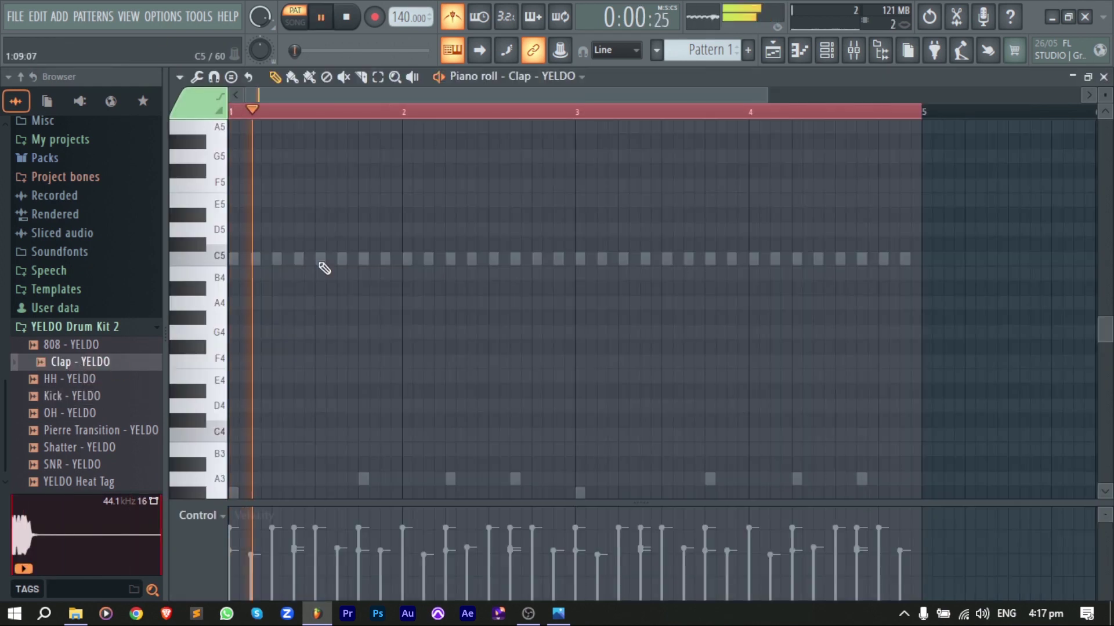
{"action": "left_click", "coordinate": [320, 259]}
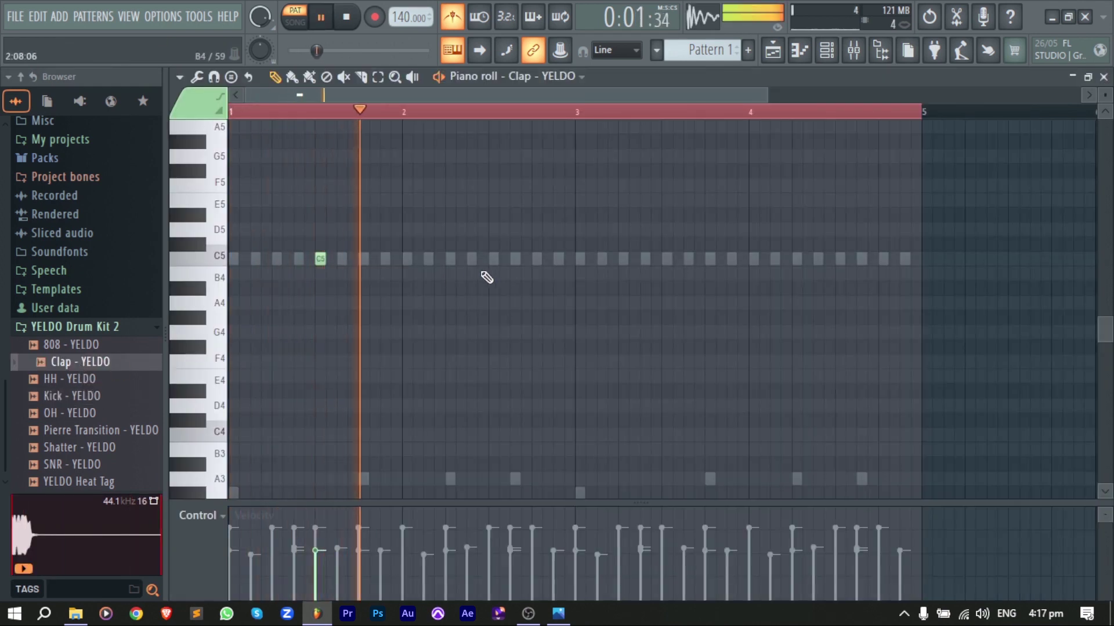
{"action": "left_click", "coordinate": [492, 260]}
{"action": "left_click", "coordinate": [666, 259]}
{"action": "left_click", "coordinate": [840, 259]}
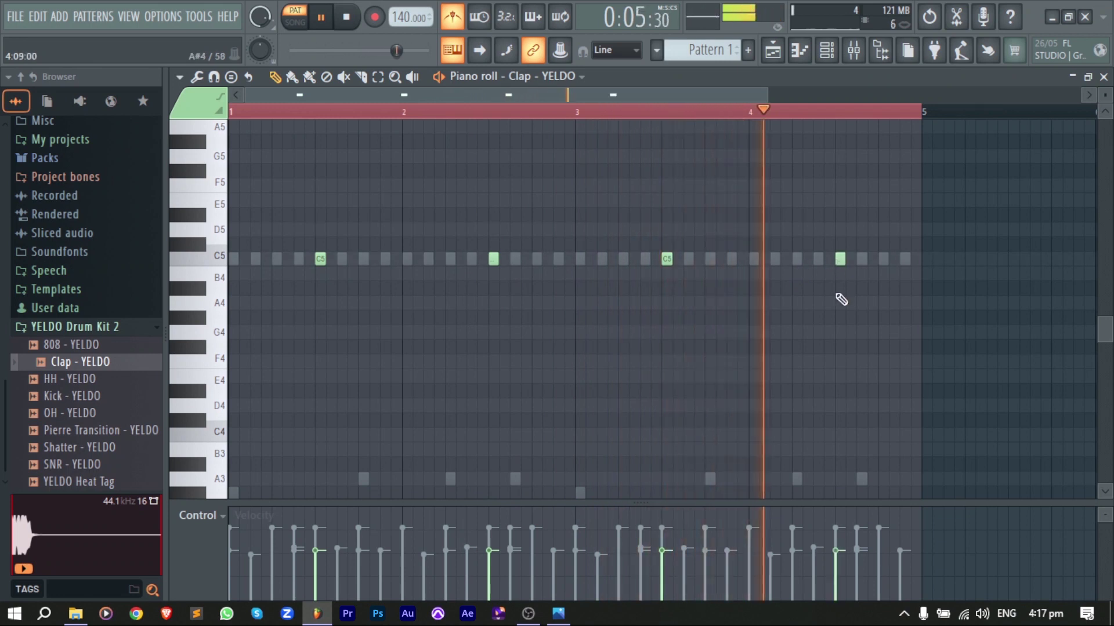
{"action": "scroll", "coordinate": [841, 299], "scroll_direction": "down", "scroll_amount": 1}
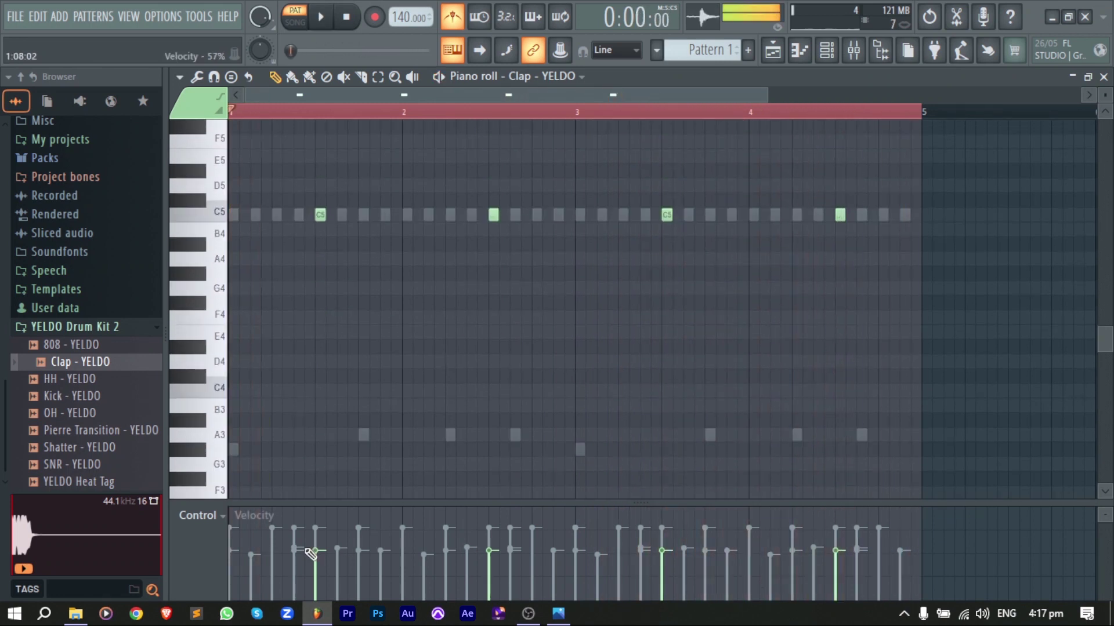
Step: Add the 808 - YELDO sample as a channel in the channel rack and enable Cut itself for it
{"action": "left_click", "coordinate": [91, 344]}
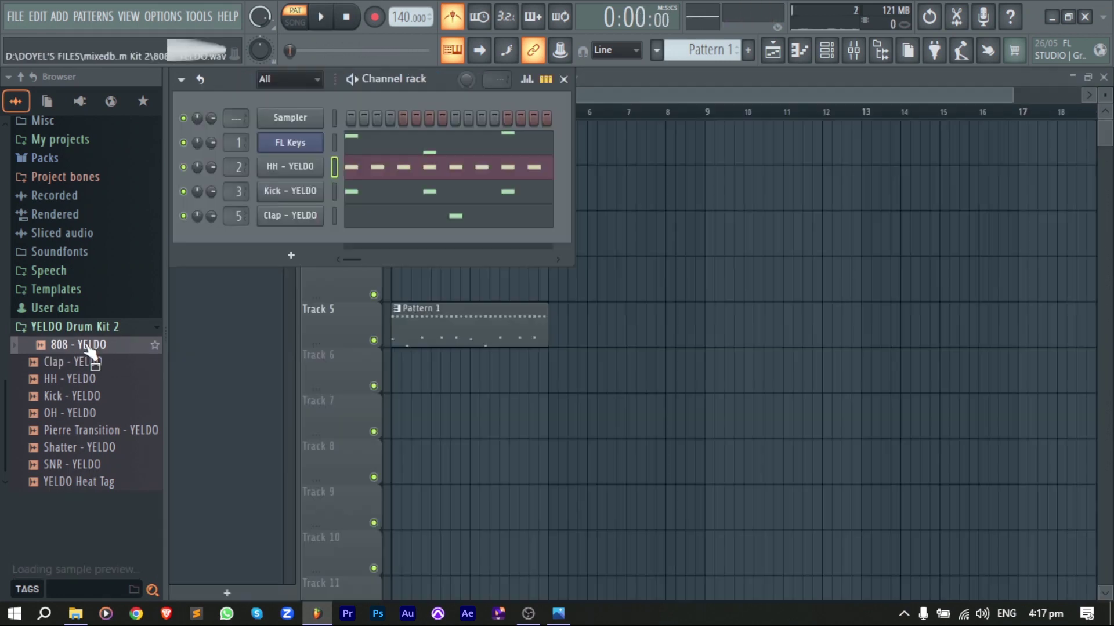
{"action": "left_click_drag", "start_coordinate": [92, 348], "coordinate": [264, 249]}
{"action": "right_click", "coordinate": [316, 239]}
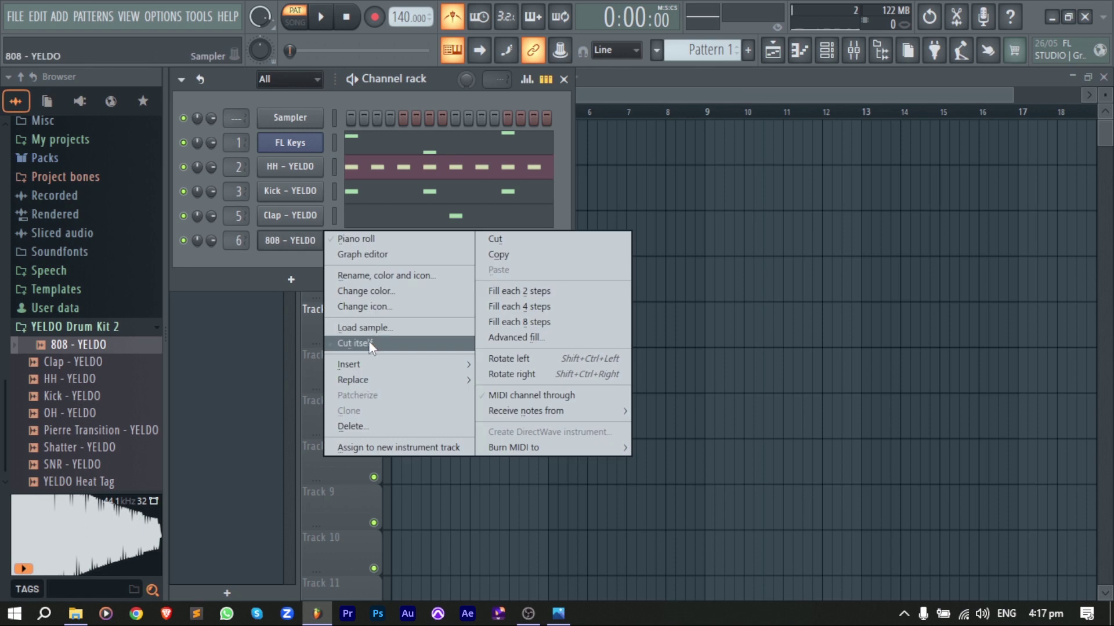
{"action": "left_click", "coordinate": [370, 344]}
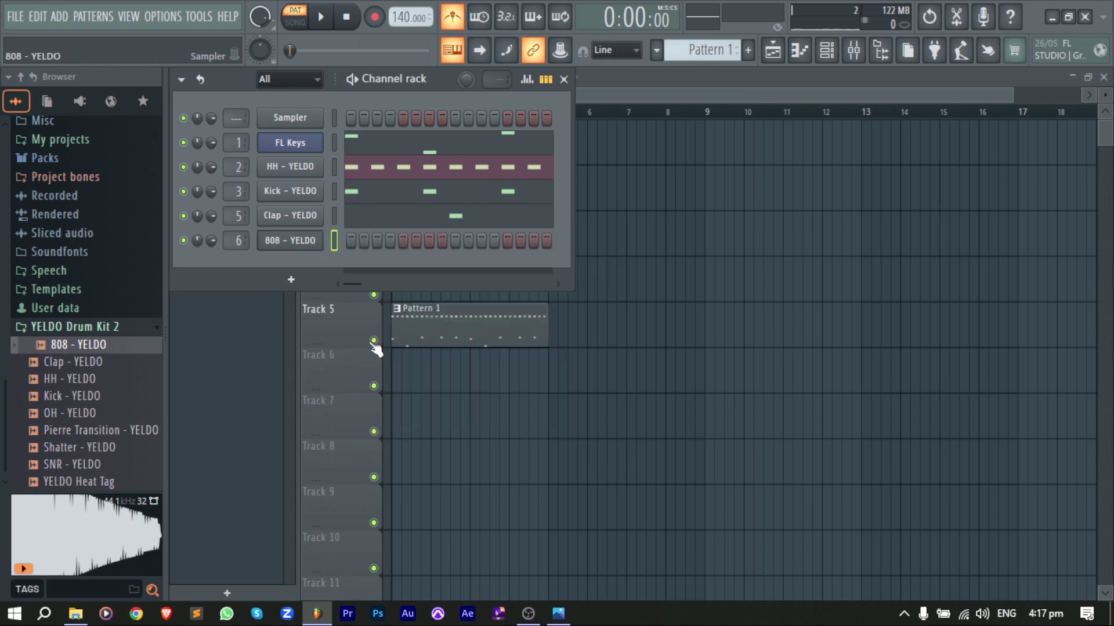
Step: Enable the 808's volume envelope with hold at maximum and attack, decay, sustain and release at zero
{"action": "left_click", "coordinate": [303, 250]}
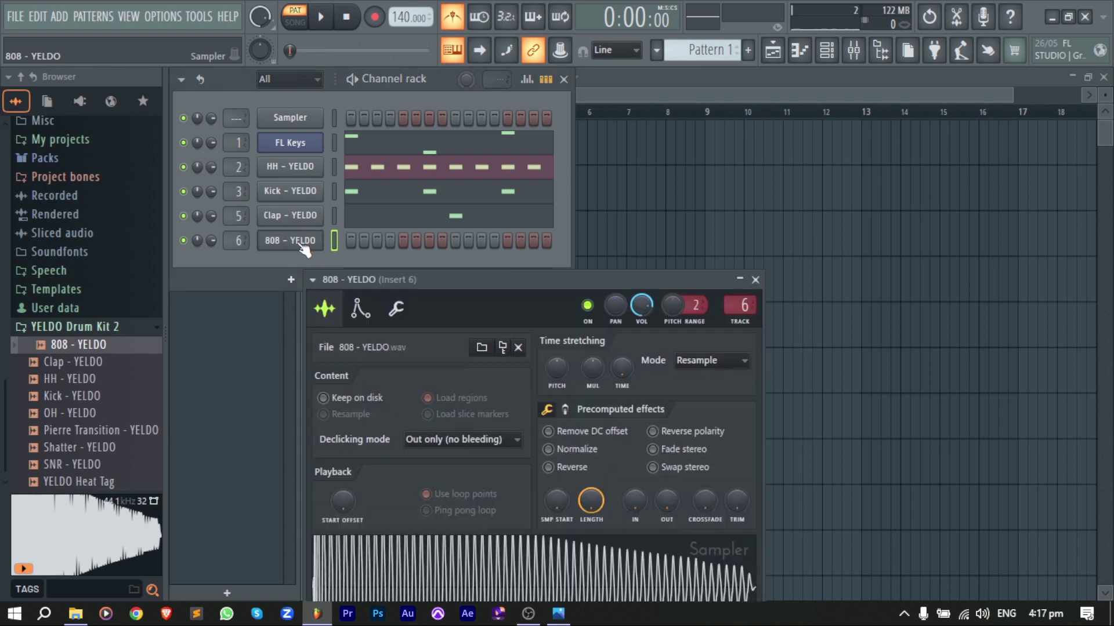
{"action": "left_click_drag", "start_coordinate": [430, 277], "coordinate": [520, 169]}
{"action": "left_click", "coordinate": [449, 201]}
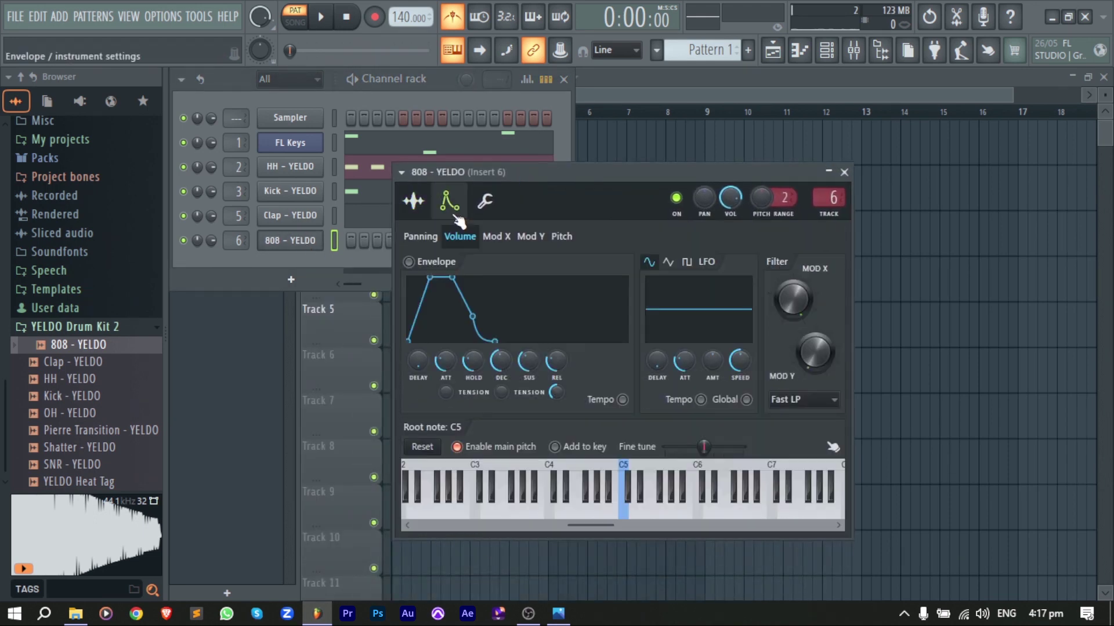
{"action": "left_click_drag", "start_coordinate": [446, 353], "coordinate": [473, 325]}
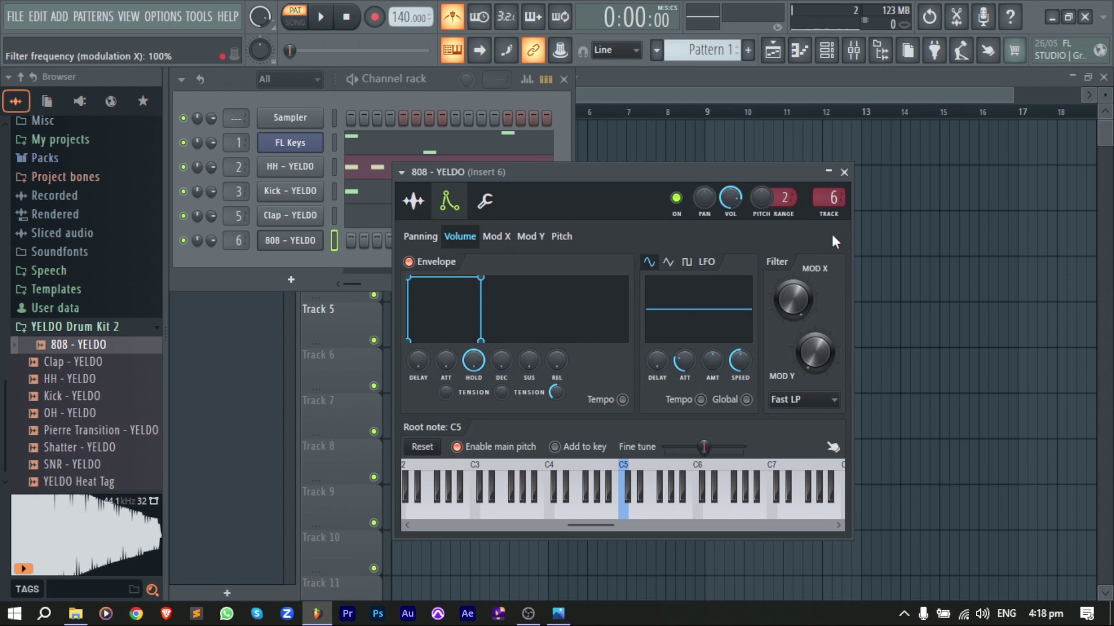
Step: Fill the 808's bars 1 to 4 with end-to-end G#5, D#5 and three A5 notes, repeated every two bars, and play the pattern
{"action": "key", "text": "F7"}
{"action": "left_click", "coordinate": [298, 391]}
{"action": "left_click", "coordinate": [363, 303]}
{"action": "left_click", "coordinate": [577, 320]}
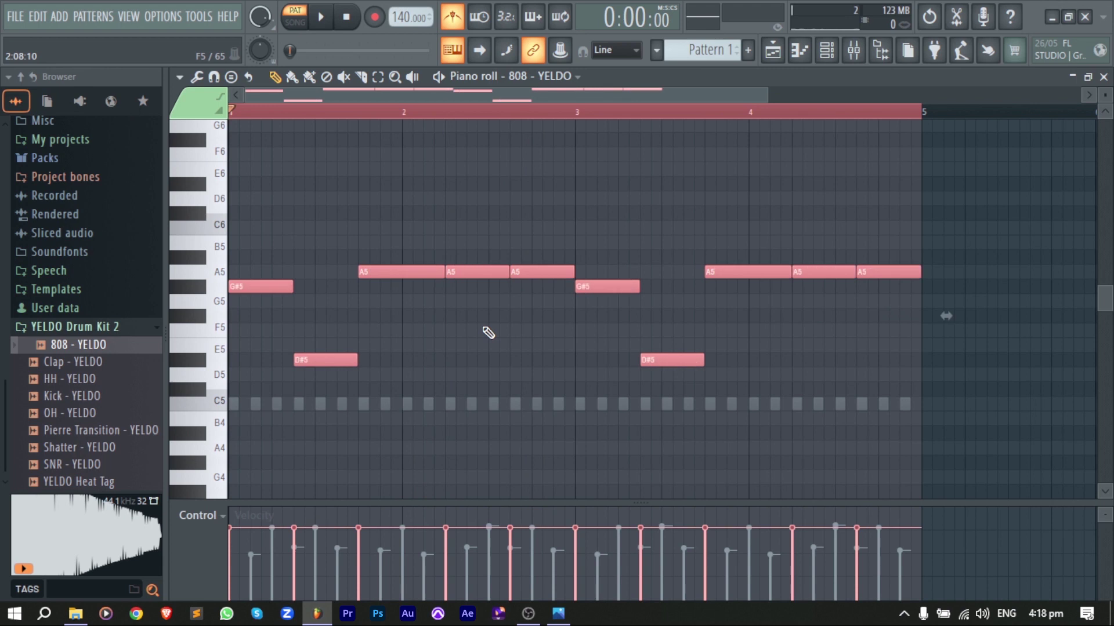
{"action": "key", "text": "ctrl+d"}
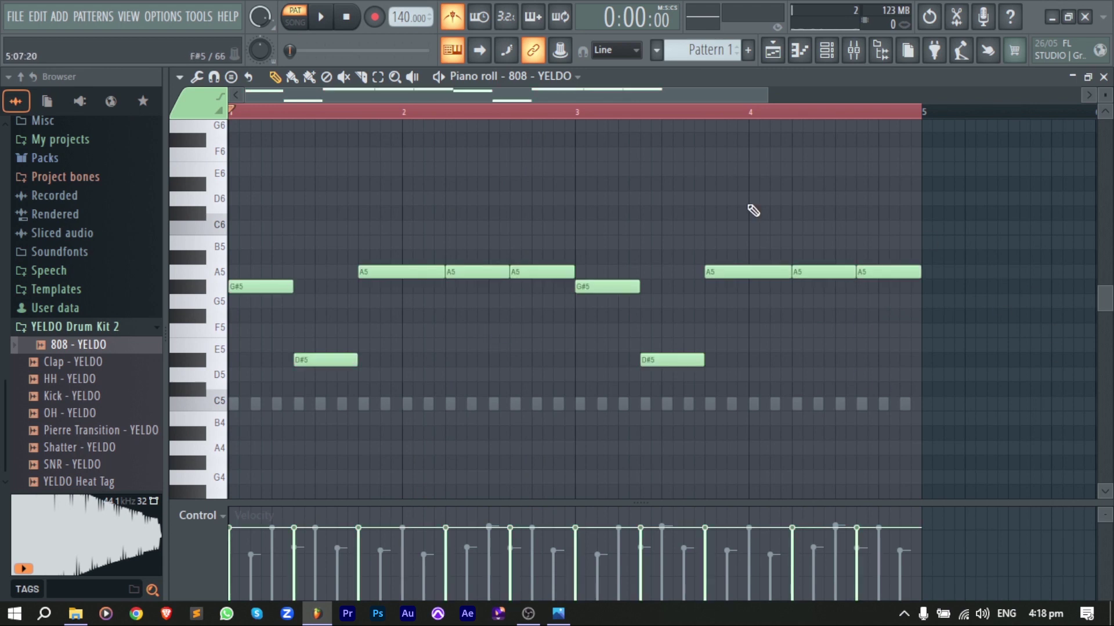
{"action": "key", "text": "space"}
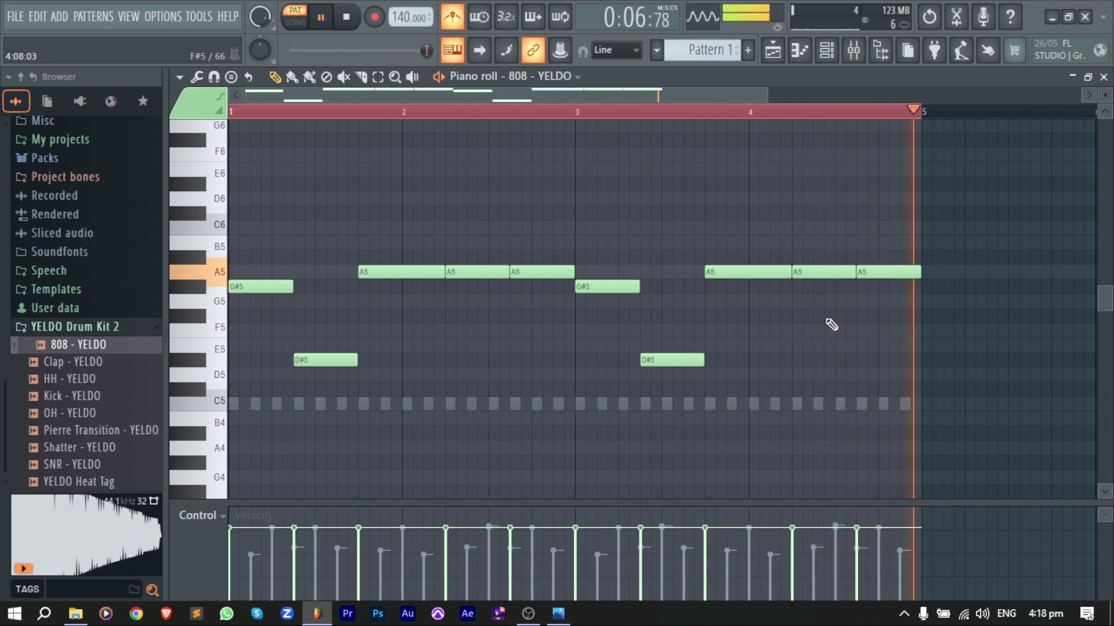
{"action": "key", "text": "space"}
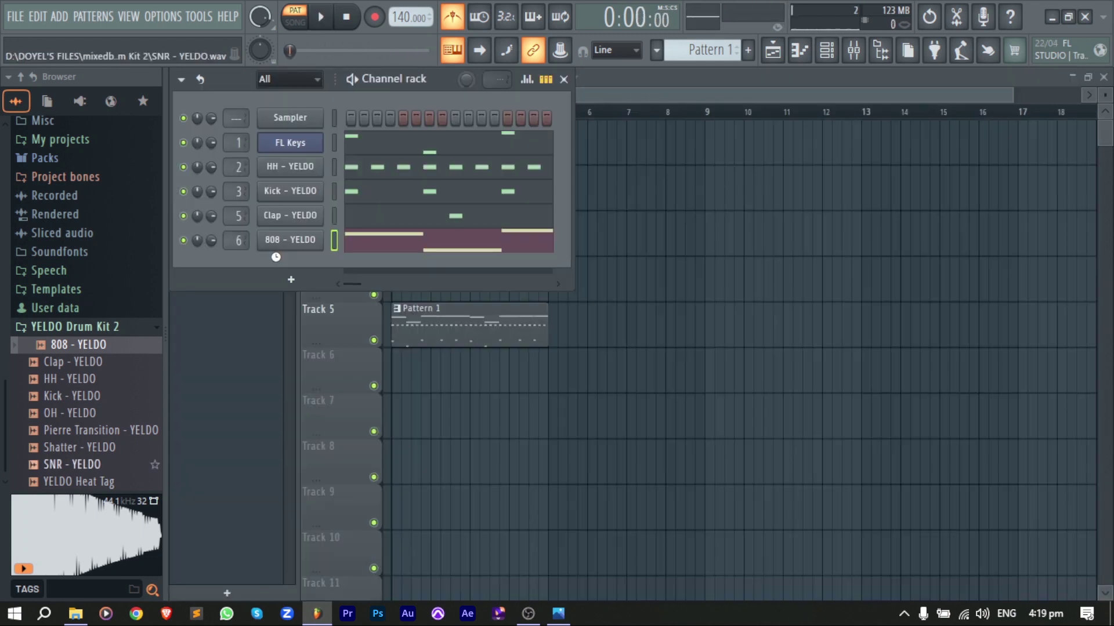
Step: Add the SNR - YELDO sample as a channel and place scattered C5 snare notes across bars 1 to 3 during playback
{"action": "left_click_drag", "start_coordinate": [276, 256], "coordinate": [280, 267]}
{"action": "key", "text": "space"}
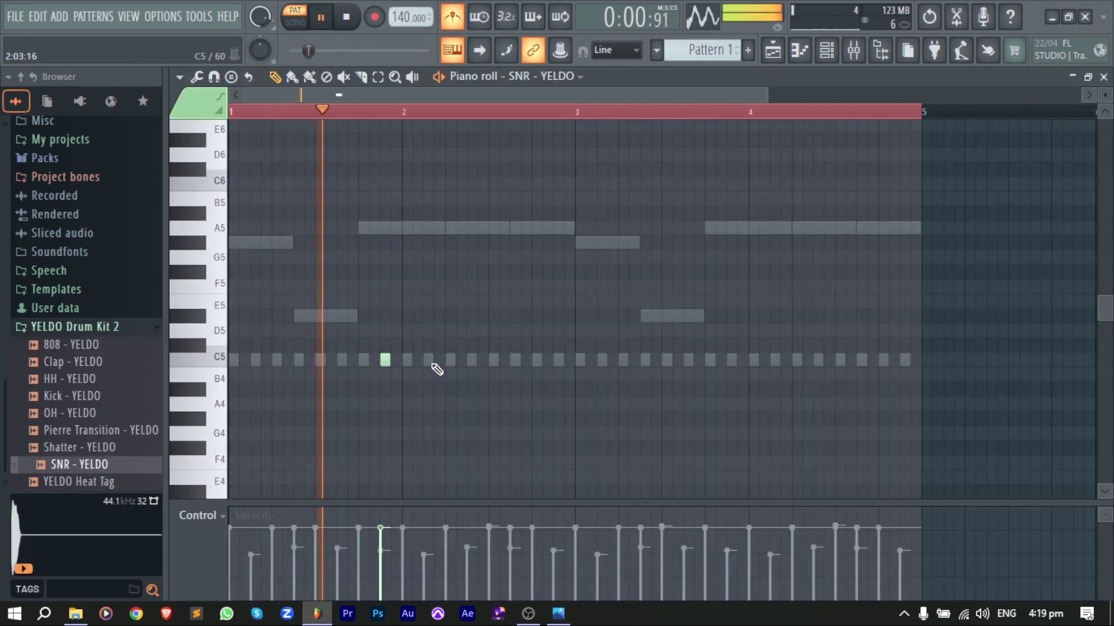
{"action": "left_click", "coordinate": [430, 361]}
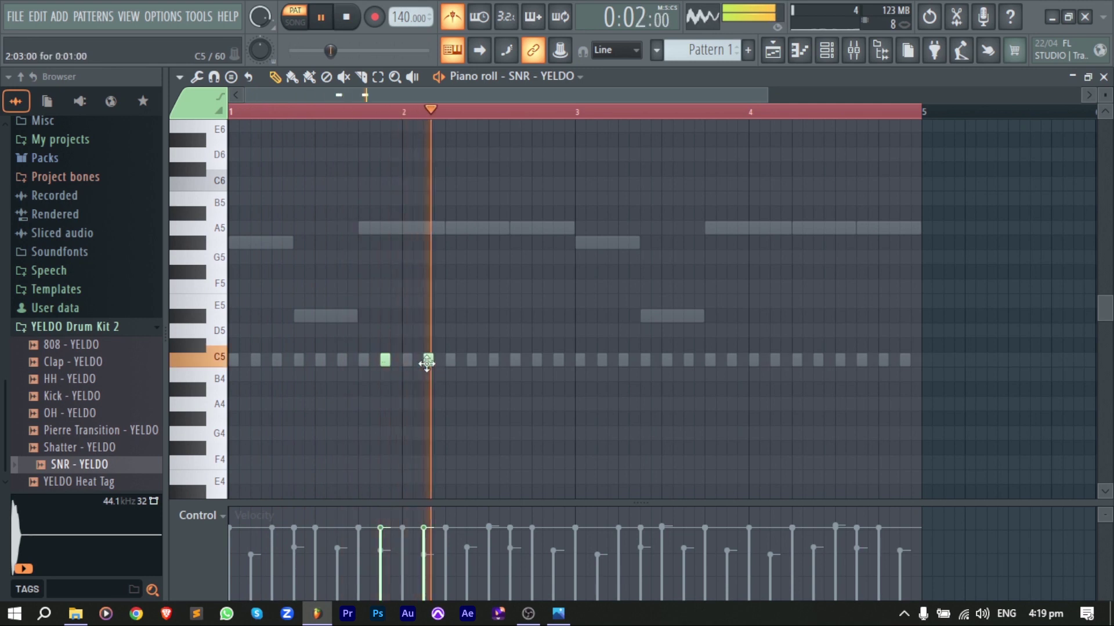
{"action": "left_click", "coordinate": [558, 361]}
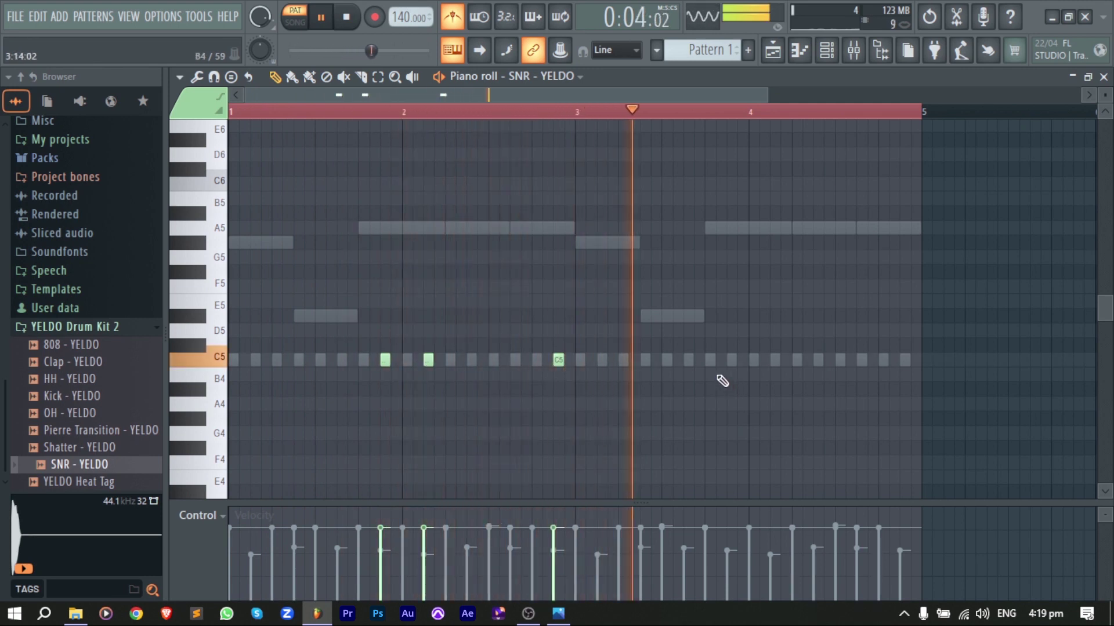
{"action": "left_click", "coordinate": [711, 361]}
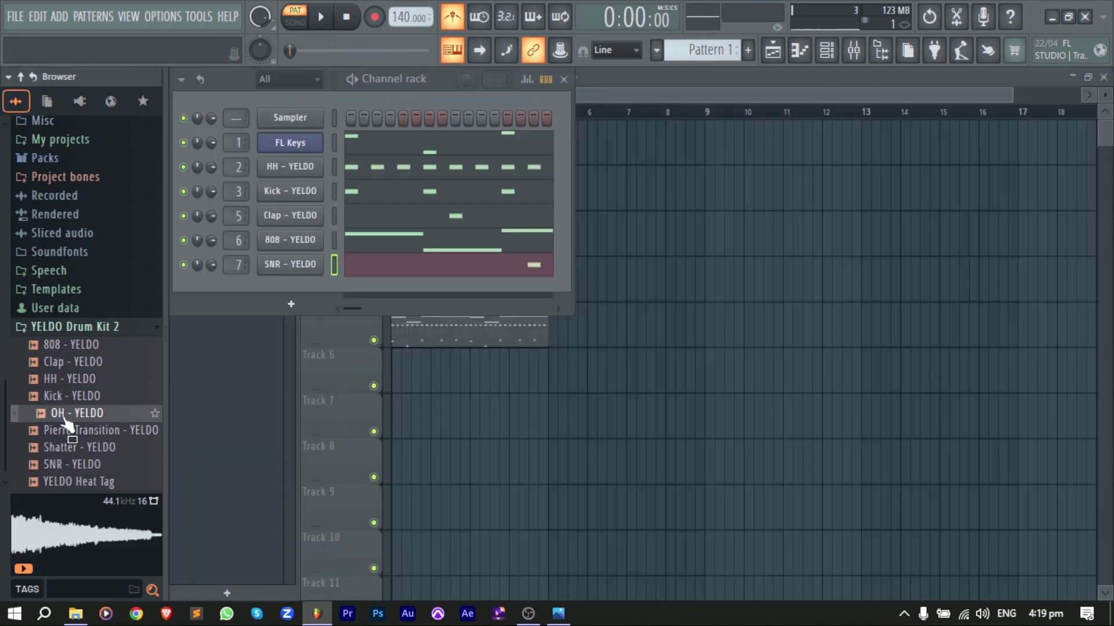
Step: Add the OH - YELDO sample as a channel and place C5 open hats on the second beat of bars 1 and 3
{"action": "left_click_drag", "start_coordinate": [65, 413], "coordinate": [286, 291]}
{"action": "left_click_drag", "start_coordinate": [285, 291], "coordinate": [286, 291]}
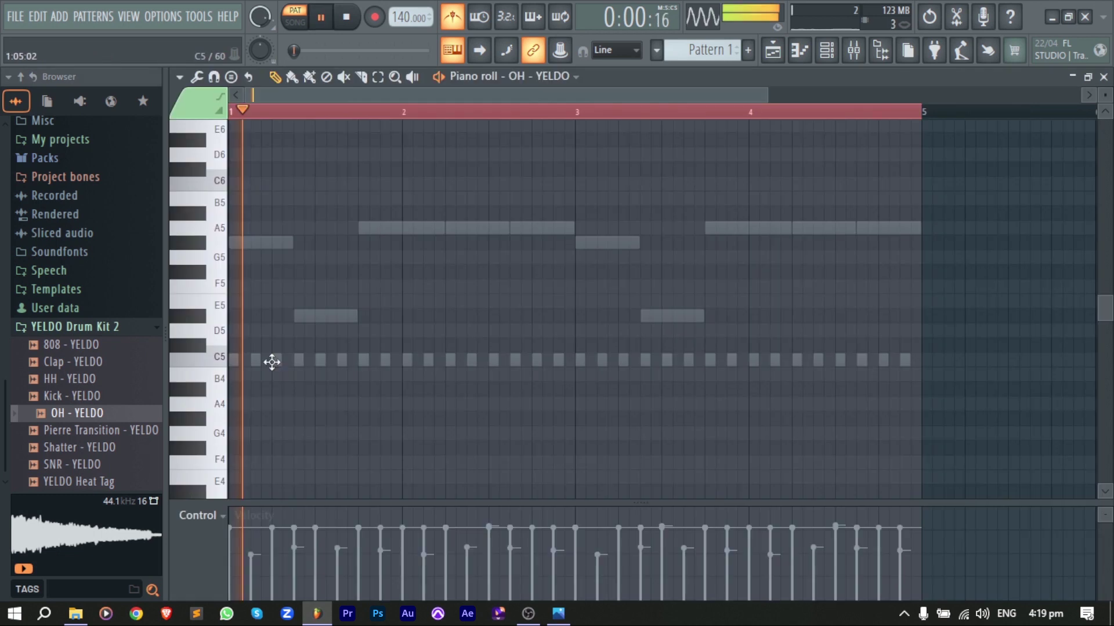
{"action": "left_click", "coordinate": [273, 361]}
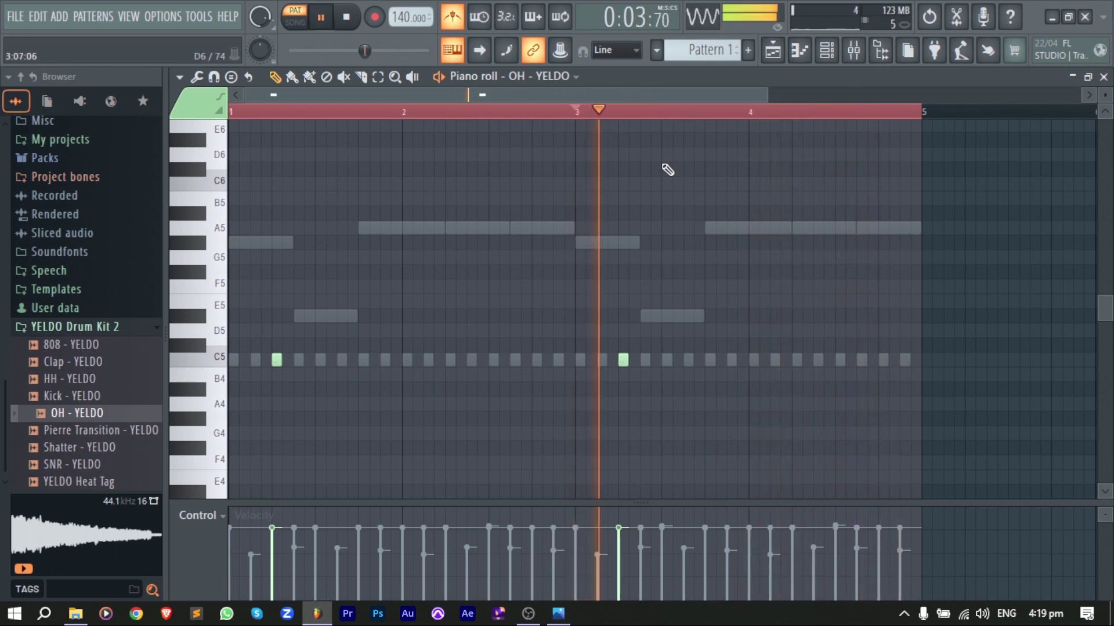
{"action": "key", "text": "space"}
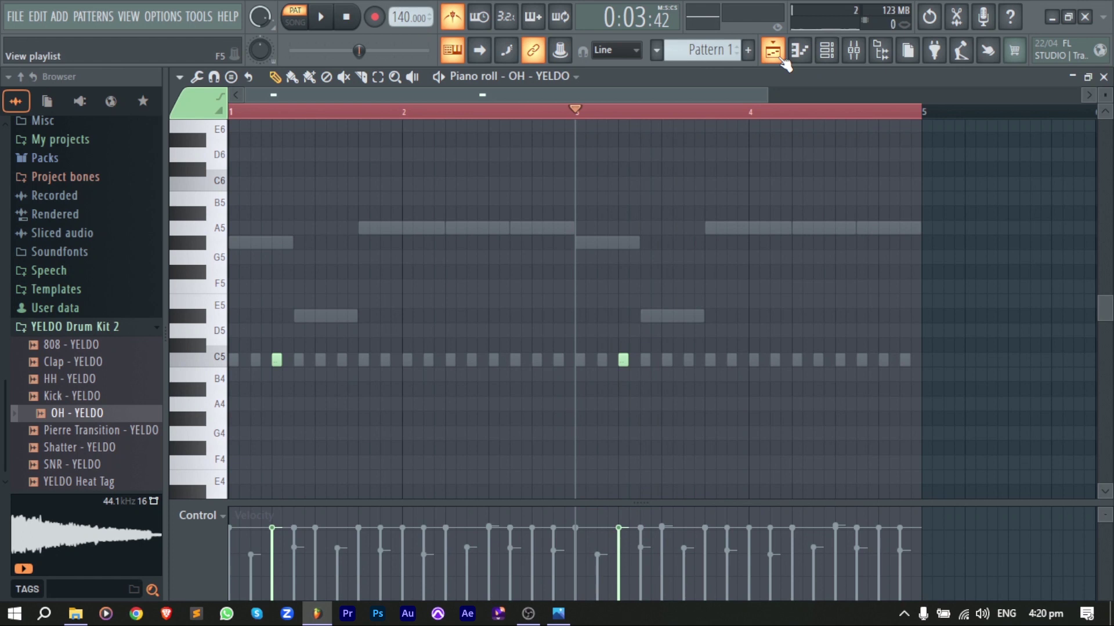
Step: In the mixer, play the pattern with only Inserts 1 and 2 unmuted and lower both of their volume faders
{"action": "left_click", "coordinate": [782, 60]}
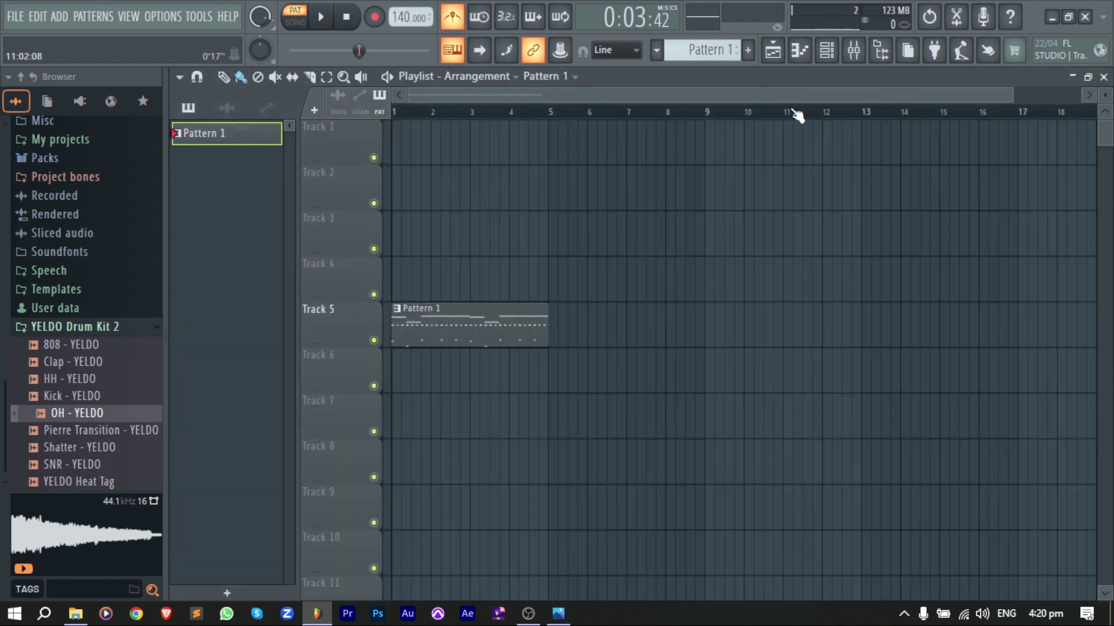
{"action": "left_click", "coordinate": [856, 60]}
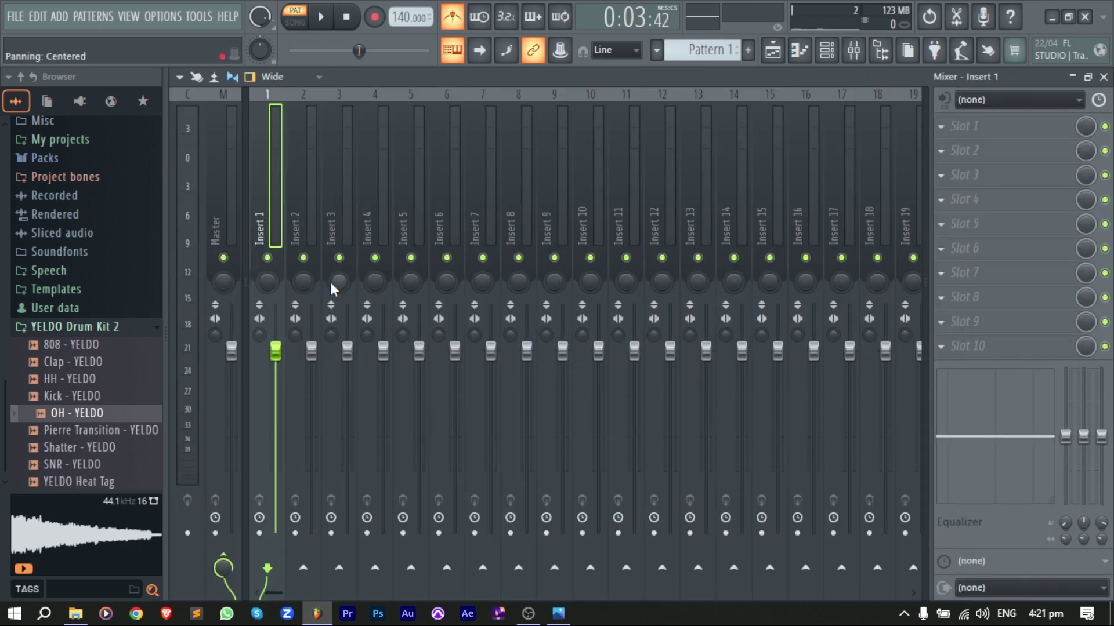
{"action": "key", "text": "space"}
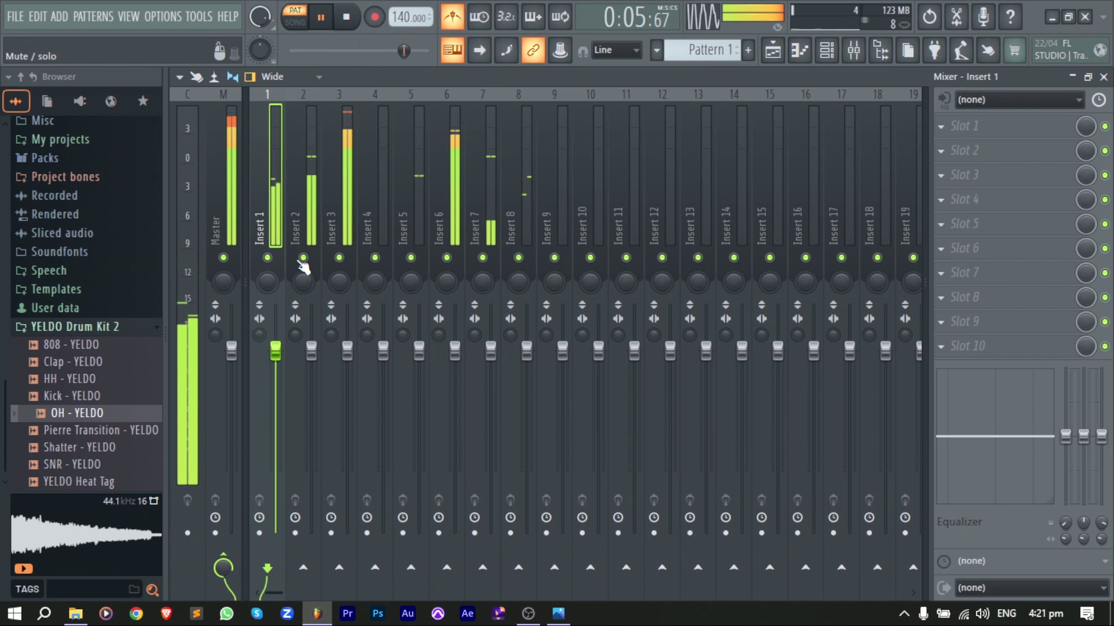
{"action": "right_click", "coordinate": [267, 257]}
{"action": "left_click_drag", "start_coordinate": [276, 350], "coordinate": [311, 395]}
{"action": "right_click", "coordinate": [302, 258]}
{"action": "left_click", "coordinate": [267, 258]}
Step: Unmute mixer Inserts 3, 6 and 5 and lower the volume fader of each
{"action": "left_click", "coordinate": [339, 258]}
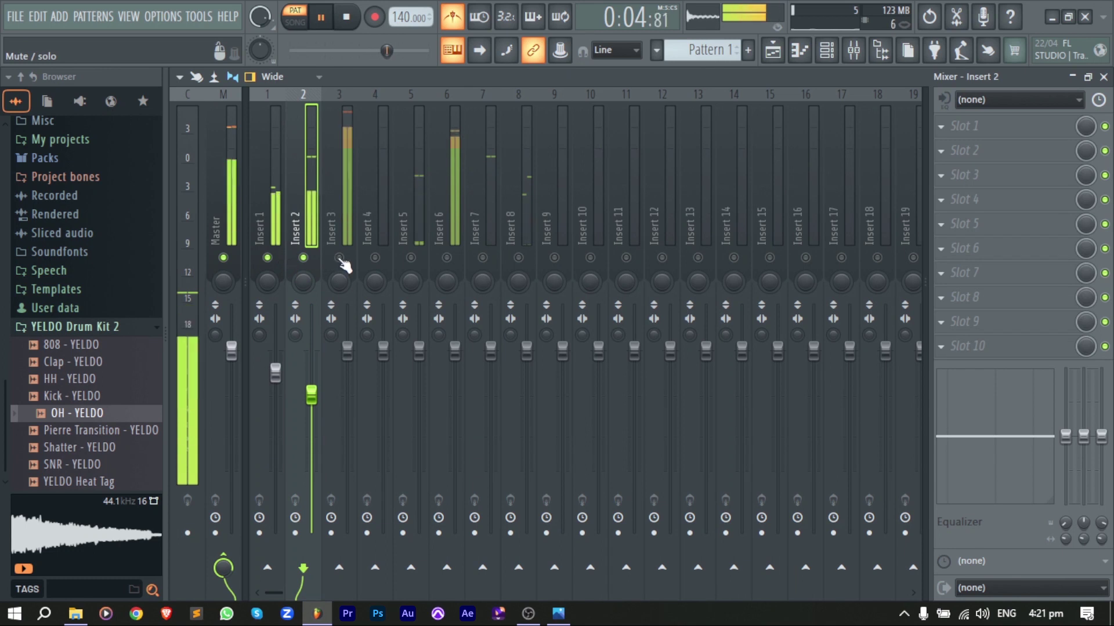
{"action": "left_click_drag", "start_coordinate": [347, 350], "coordinate": [347, 397]}
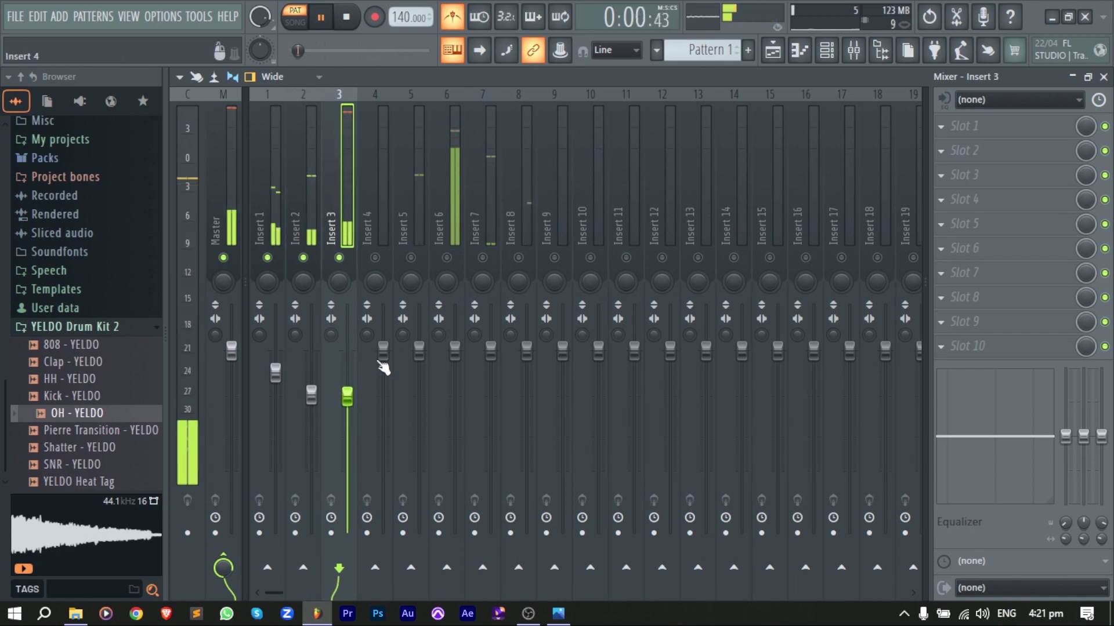
{"action": "left_click", "coordinate": [446, 258]}
{"action": "left_click_drag", "start_coordinate": [455, 350], "coordinate": [469, 378]}
{"action": "left_click", "coordinate": [411, 257]}
{"action": "left_click_drag", "start_coordinate": [419, 350], "coordinate": [419, 381]}
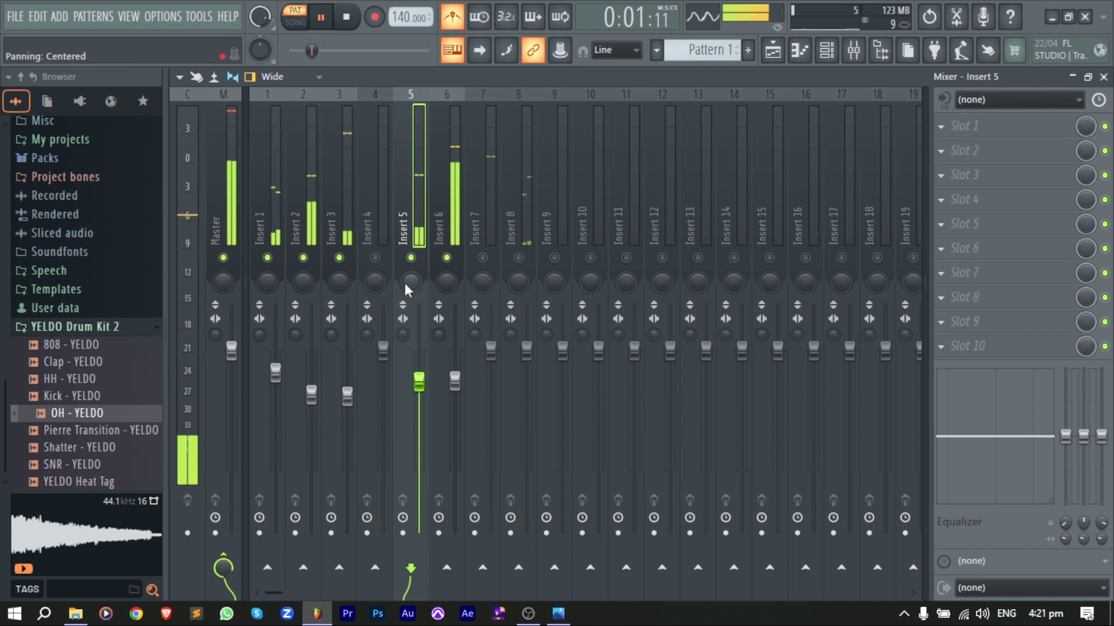
Step: Unmute mixer Inserts 4, 7 and 8, lower the volumes of Inserts 7 and 8, and show the channel rack
{"action": "left_click", "coordinate": [376, 258]}
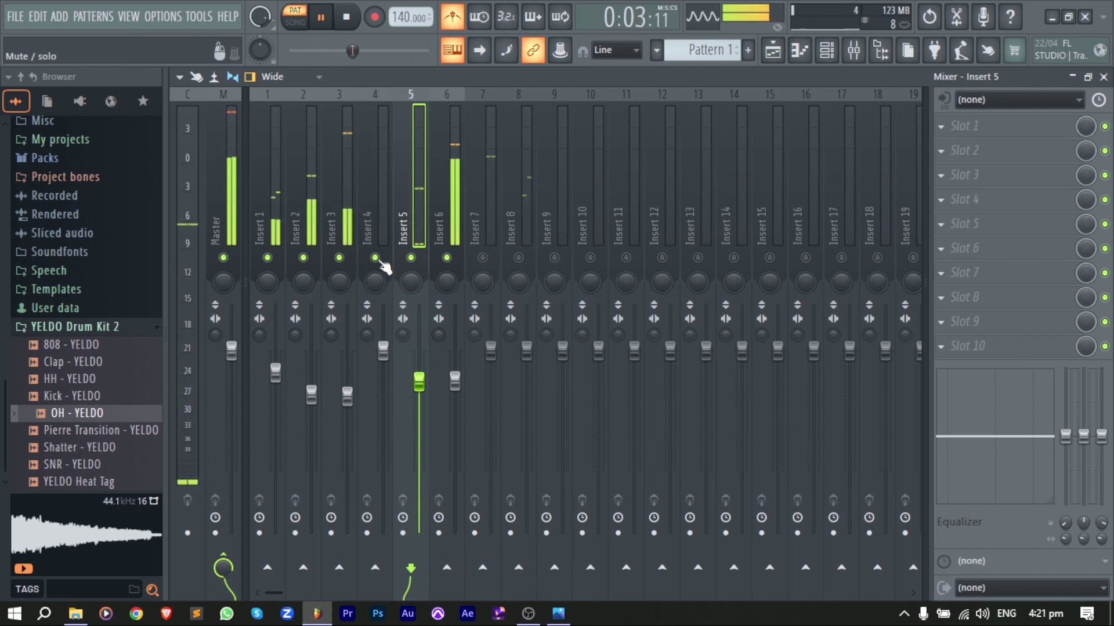
{"action": "left_click", "coordinate": [482, 258]}
{"action": "left_click_drag", "start_coordinate": [490, 351], "coordinate": [490, 397]}
{"action": "left_click", "coordinate": [519, 258]}
{"action": "left_click_drag", "start_coordinate": [527, 350], "coordinate": [527, 397]}
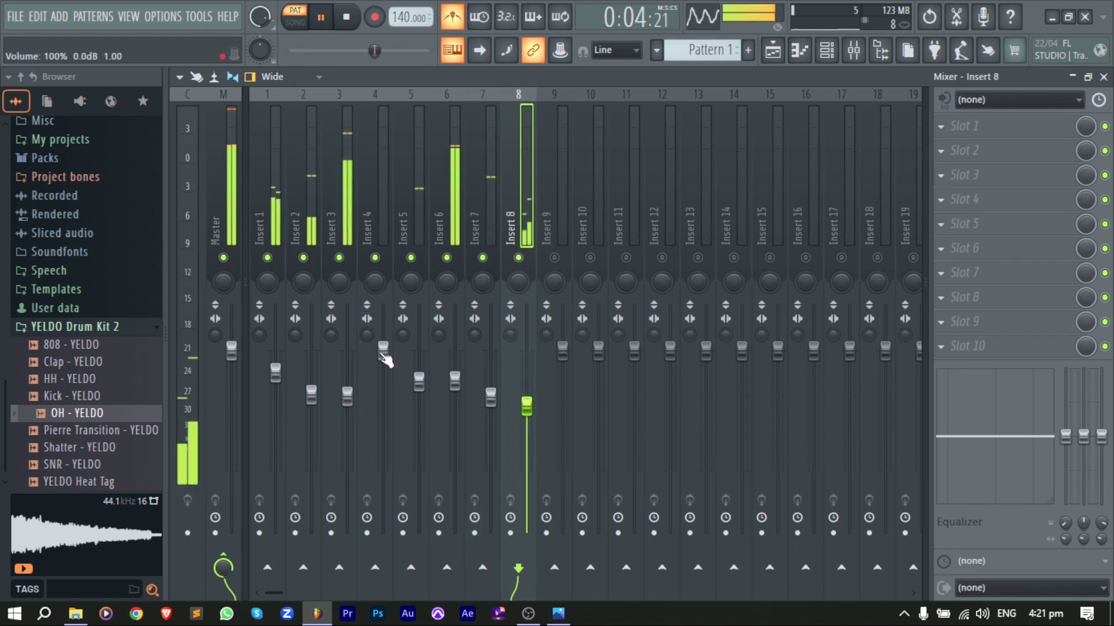
{"action": "left_click", "coordinate": [826, 52]}
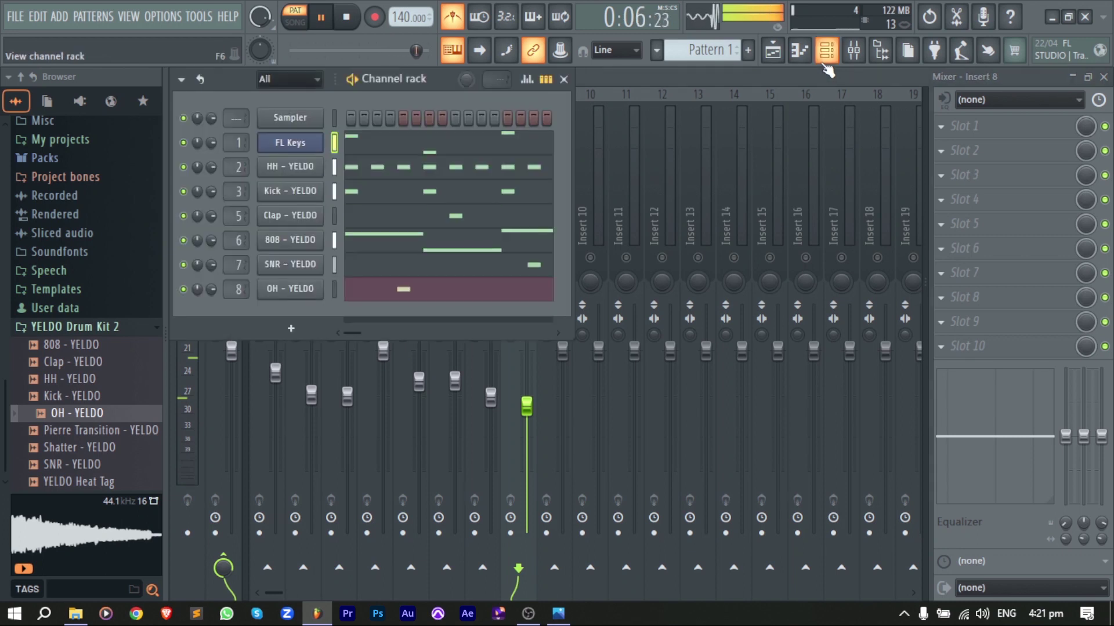
Step: Hide the channel rack, stop playback, and load Fruity Limiter in slot 9 and Fruity Soft Clipper in slot 10 of the Master track
{"action": "left_click", "coordinate": [824, 63]}
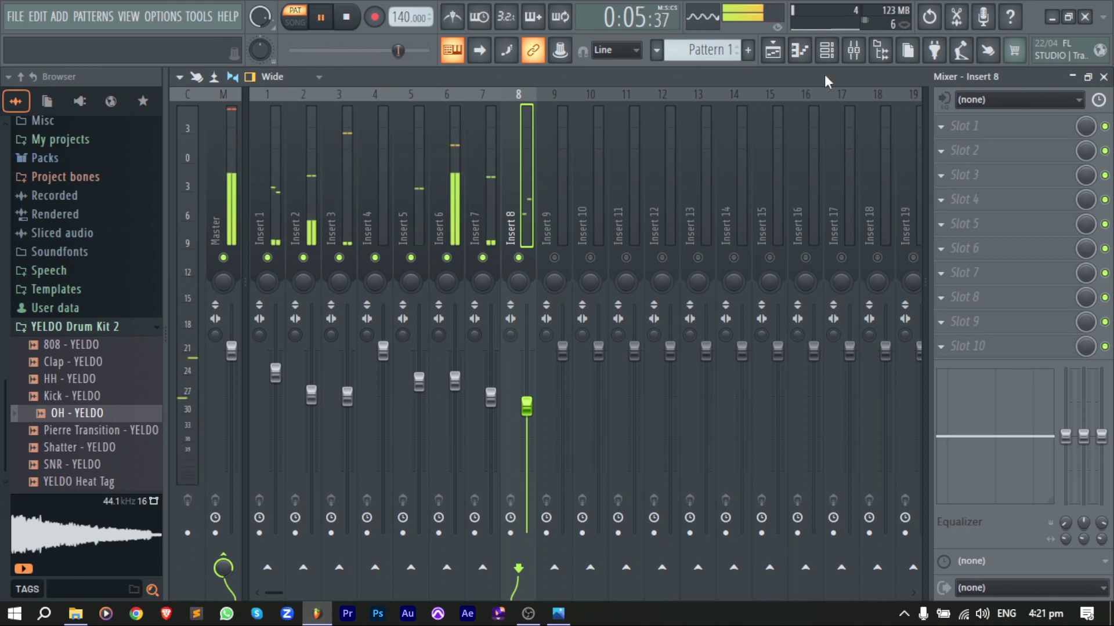
{"action": "key", "text": "space"}
{"action": "left_click", "coordinate": [230, 153]}
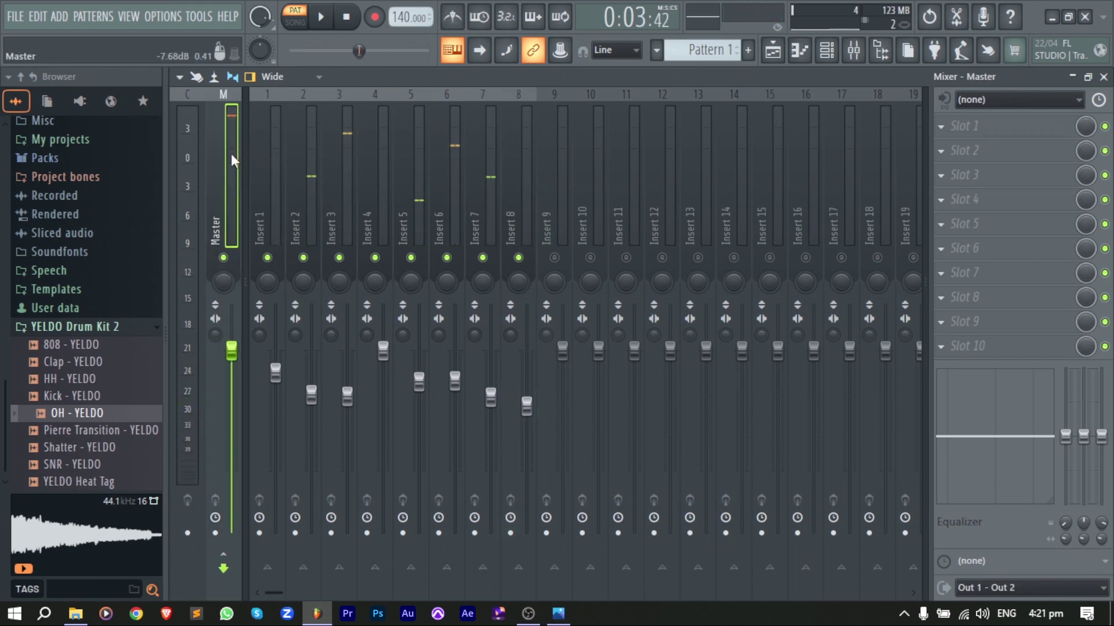
{"action": "left_click", "coordinate": [980, 323]}
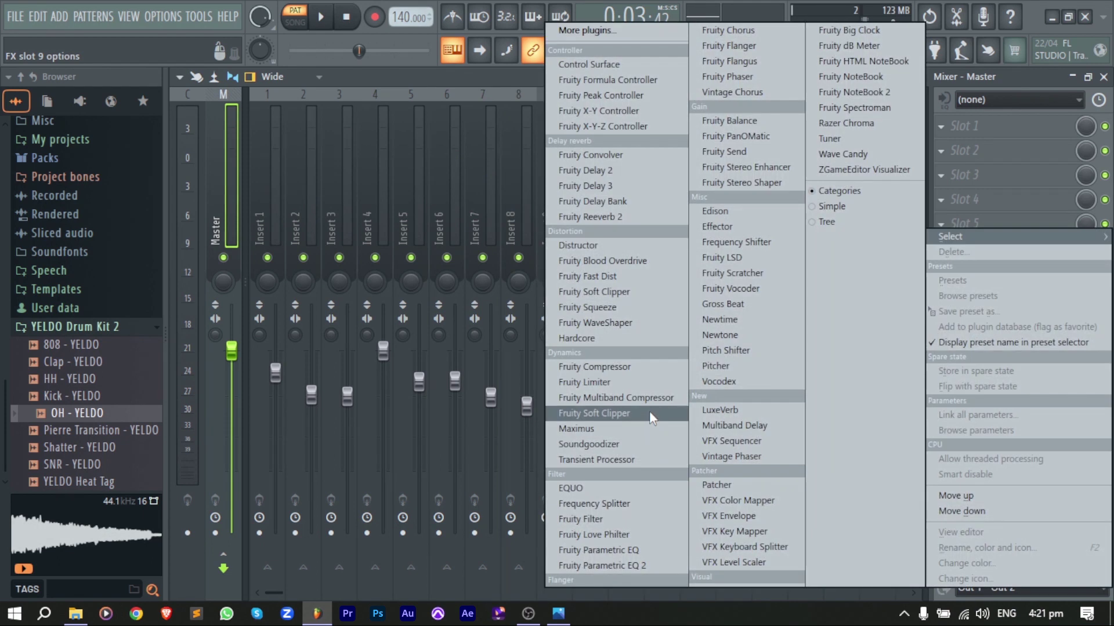
{"action": "left_click", "coordinate": [645, 382]}
{"action": "left_click_drag", "start_coordinate": [342, 371], "coordinate": [342, 336]}
{"action": "left_click", "coordinate": [980, 346]}
{"action": "left_click", "coordinate": [594, 413]}
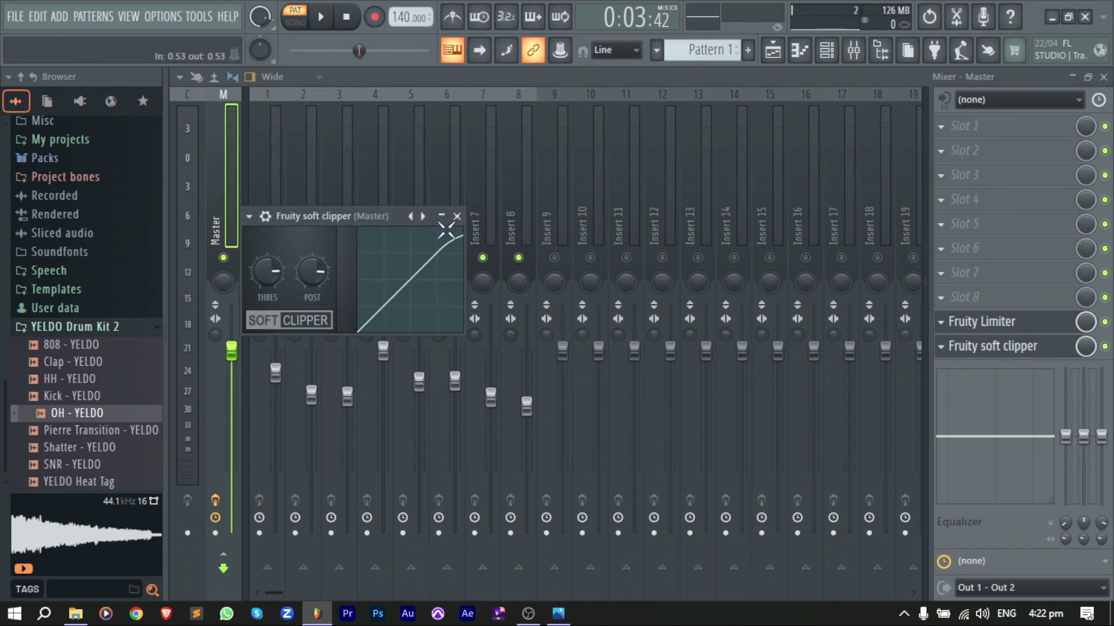
{"action": "left_click_drag", "start_coordinate": [393, 135], "coordinate": [563, 115]}
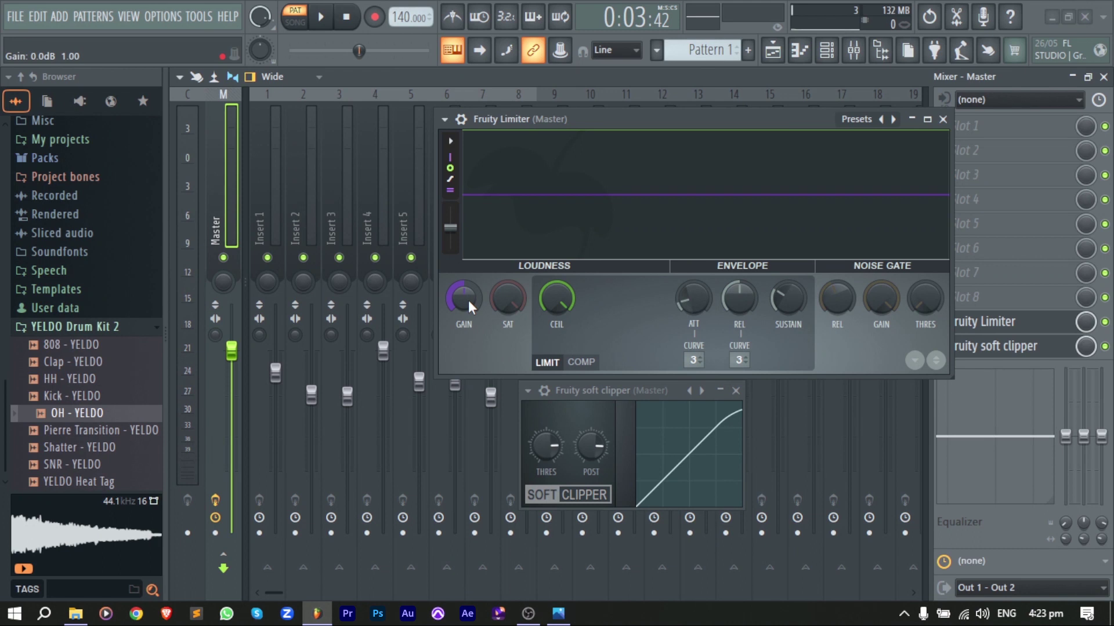
Step: While the pattern plays, raise the Master limiter's gain to about 6.5 dB and slightly lower Insert 6's volume fader
{"action": "key", "text": "space"}
{"action": "left_click_drag", "start_coordinate": [465, 301], "coordinate": [465, 266]}
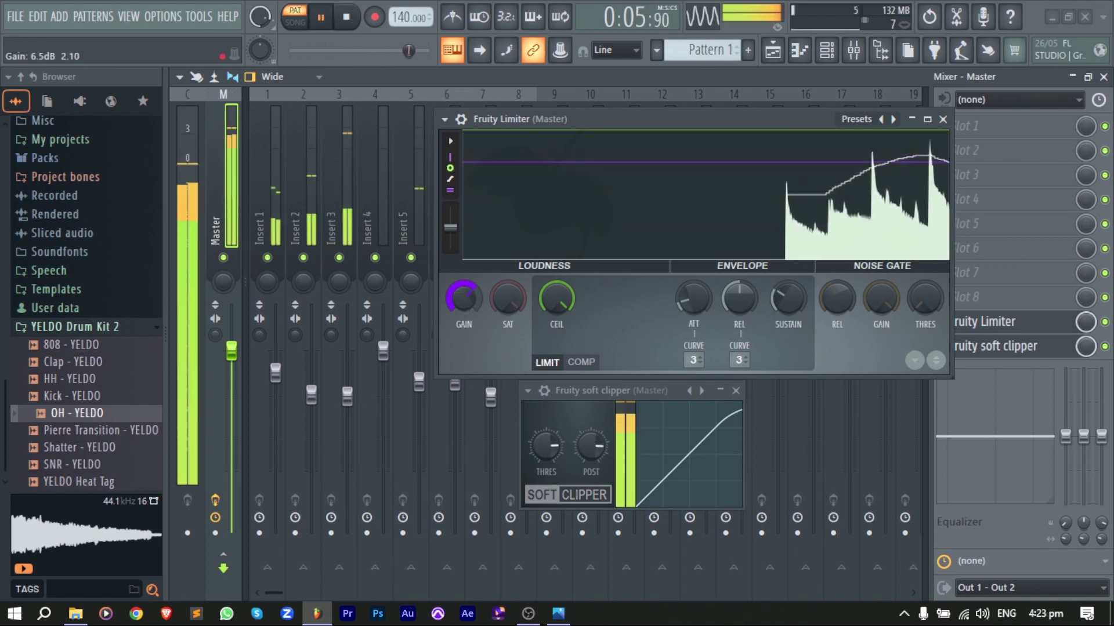
{"action": "left_click", "coordinate": [942, 119]}
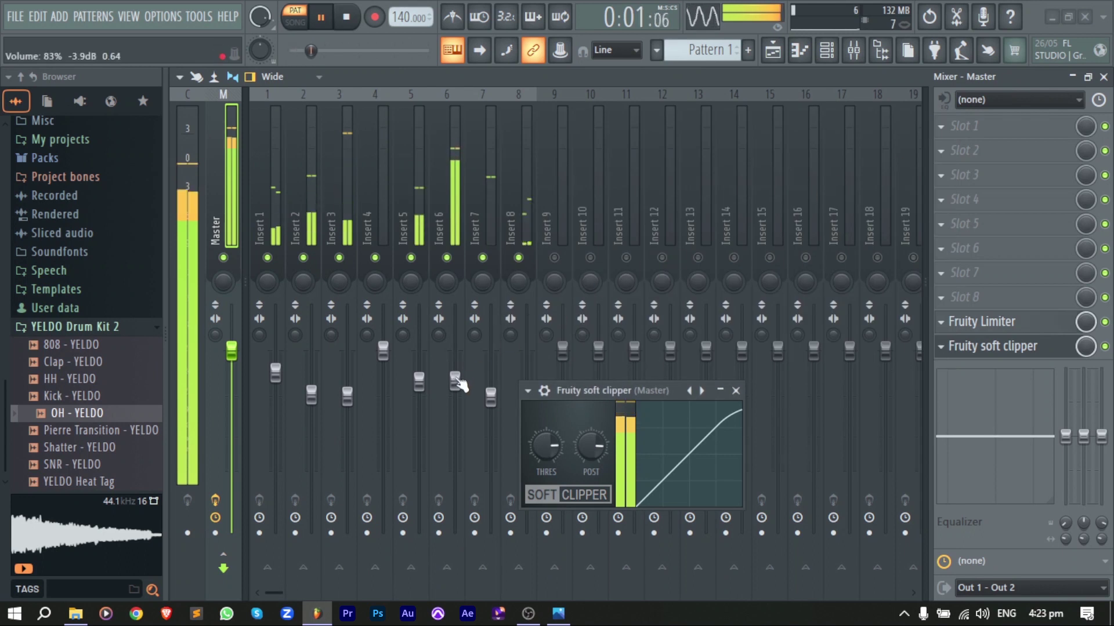
{"action": "left_click_drag", "start_coordinate": [454, 380], "coordinate": [454, 371]}
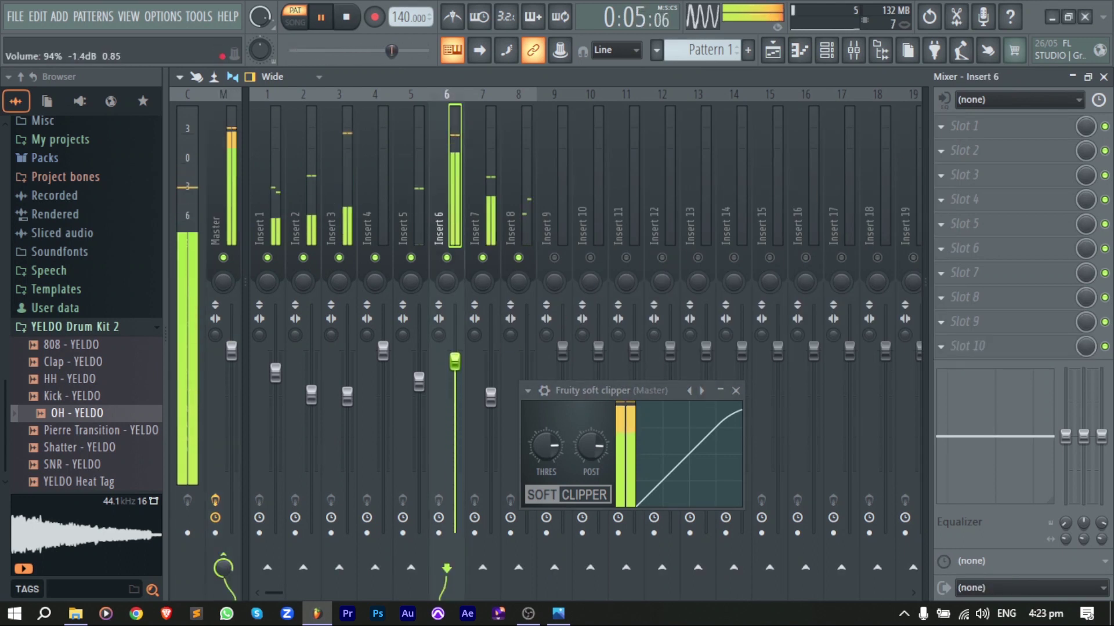
{"action": "mouse_move", "coordinate": [454, 371]}
{"action": "left_mouse_down"}
{"action": "mouse_move", "coordinate": [454, 395]}
{"action": "mouse_move", "coordinate": [455, 386]}
{"action": "left_mouse_up"}
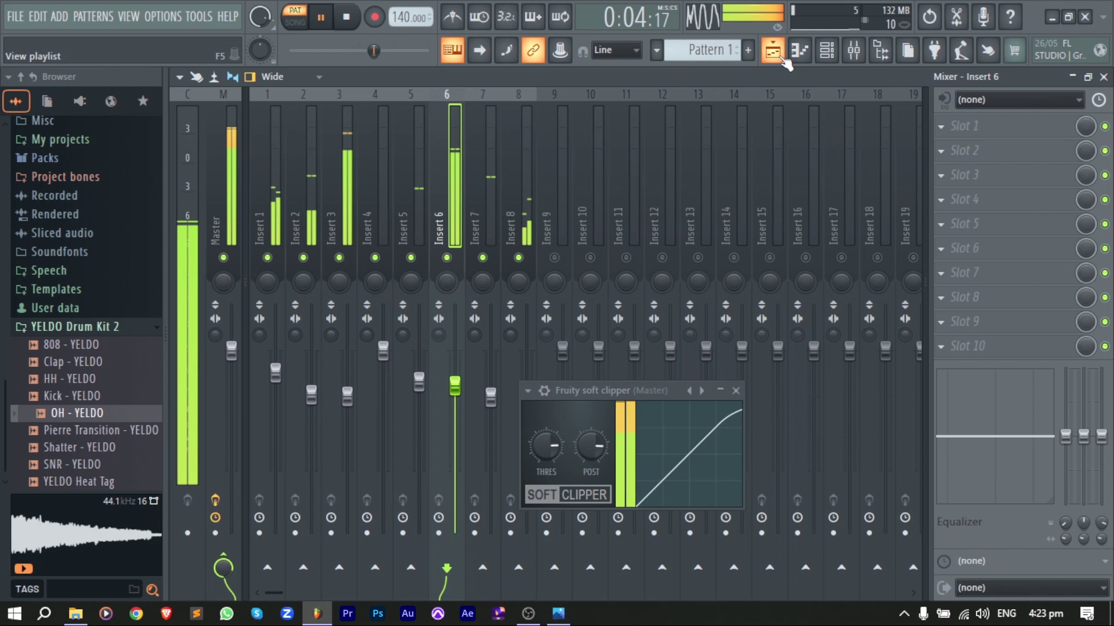
Step: Show the playlist, stop playback, and place Pattern 1 on Track 5 at bar 1
{"action": "left_click", "coordinate": [773, 51]}
{"action": "key", "text": "space"}
{"action": "left_click_drag", "start_coordinate": [629, 404], "coordinate": [463, 278]}
{"action": "left_click", "coordinate": [640, 309], "text": "ctrl"}
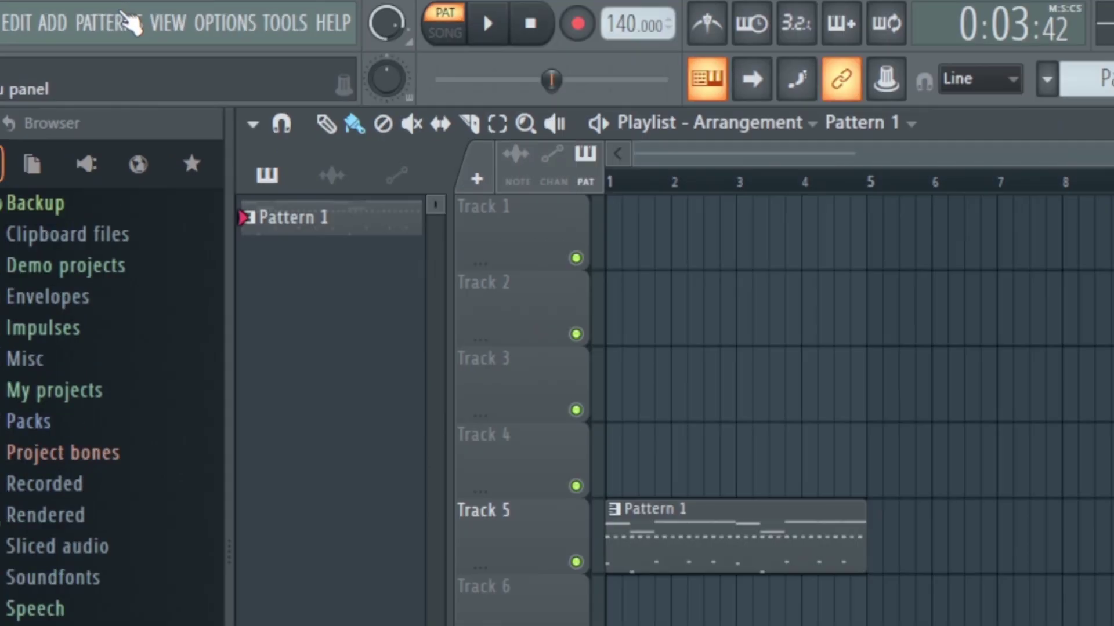
Step: Split Pattern 1 by channel and delete the FL Keys clip from Track 5 of the playlist
{"action": "left_click", "coordinate": [95, 14]}
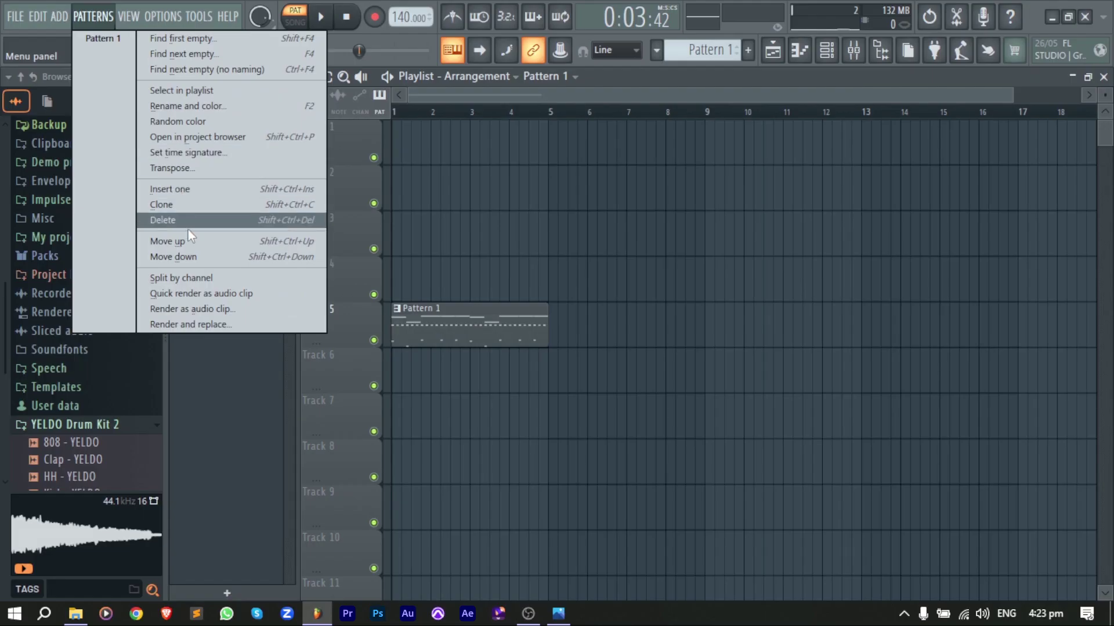
{"action": "left_click", "coordinate": [296, 557]}
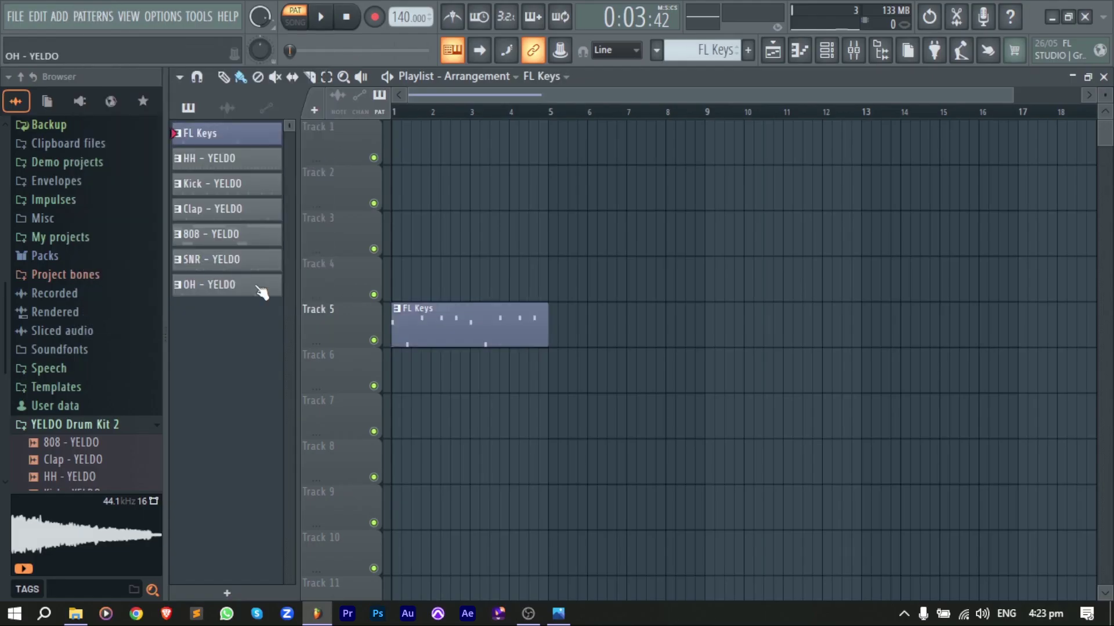
{"action": "left_click_drag", "start_coordinate": [427, 293], "coordinate": [557, 390]}
{"action": "key", "text": "Delete"}
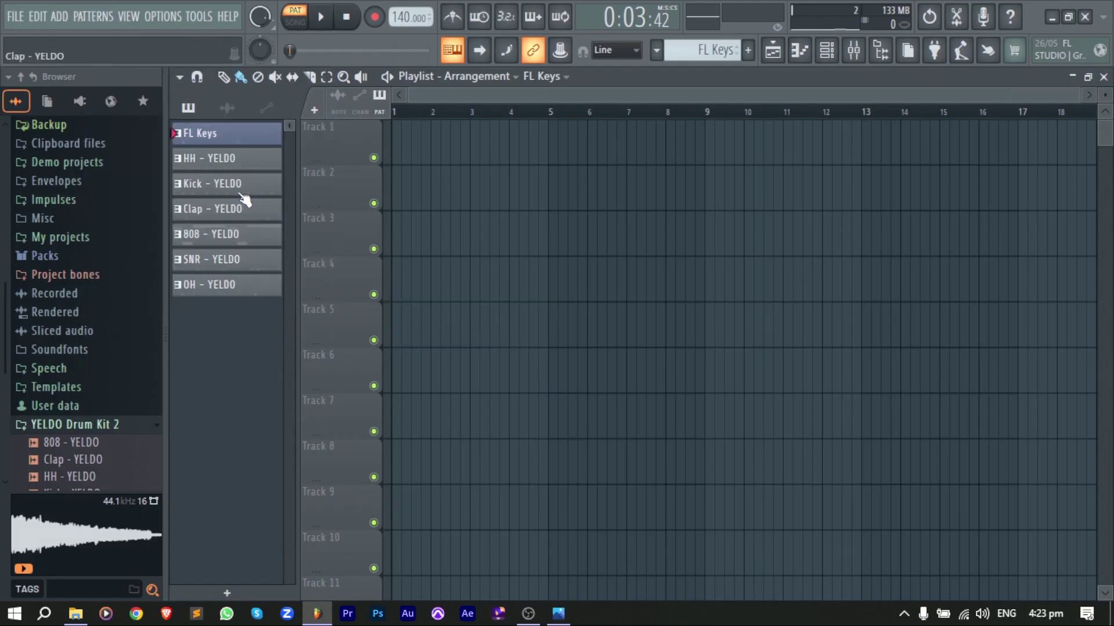
Step: Place all seven split patterns in the playlist at bar 1, stacked from FL Keys on Track 5 to OH - YELDO on Track 11
{"action": "left_click", "coordinate": [235, 290], "text": "shift"}
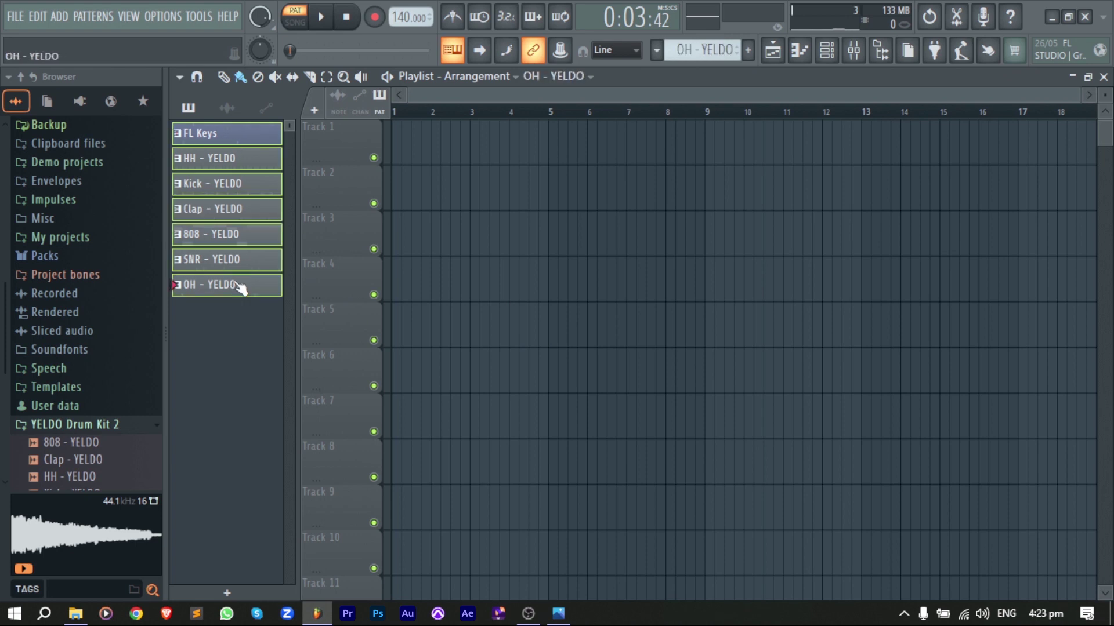
{"action": "left_click_drag", "start_coordinate": [292, 235], "coordinate": [606, 336]}
{"action": "scroll", "coordinate": [604, 299], "scroll_direction": "down", "scroll_amount": 2}
{"action": "left_click_drag", "start_coordinate": [566, 213], "coordinate": [784, 559]}
{"action": "left_click_drag", "start_coordinate": [681, 248], "coordinate": [466, 250]}
{"action": "left_click", "coordinate": [667, 261], "text": "ctrl"}
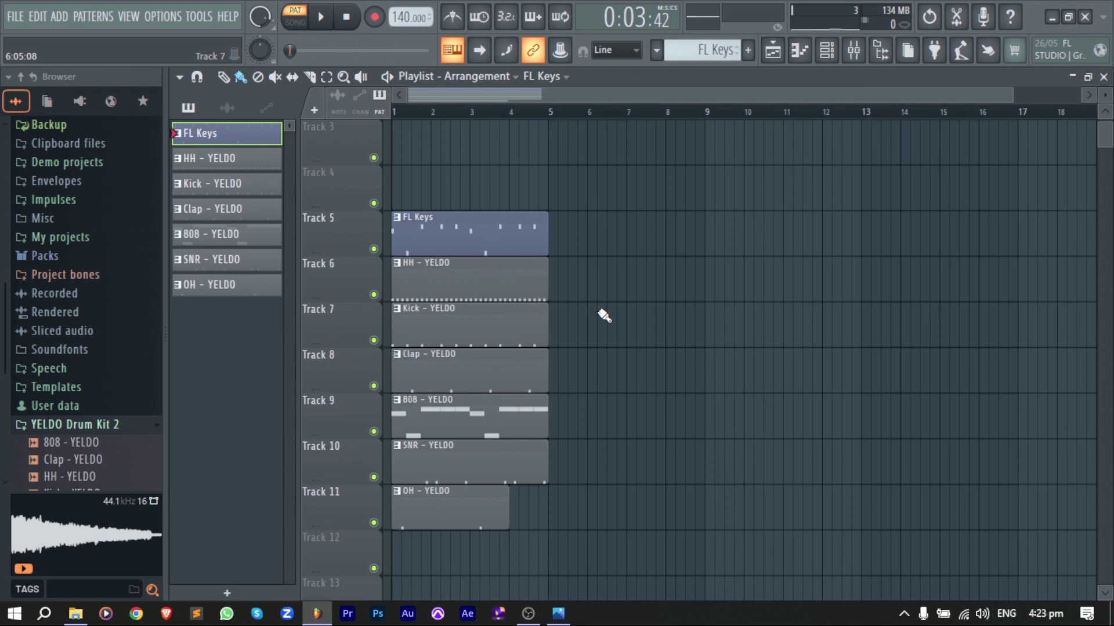
Step: Switch to song mode and copy the seven stacked clips to start at bar 5 and again at bar 9
{"action": "scroll", "coordinate": [599, 316], "scroll_direction": "down", "scroll_amount": 2}
{"action": "scroll", "coordinate": [592, 326], "scroll_direction": "up", "scroll_amount": 2}
{"action": "scroll", "coordinate": [592, 326], "scroll_direction": "down", "scroll_amount": 1}
{"action": "key", "text": "l"}
{"action": "left_click_drag", "start_coordinate": [557, 528], "coordinate": [406, 232]}
{"action": "left_click_drag", "start_coordinate": [467, 249], "coordinate": [608, 249]}
{"action": "left_click", "coordinate": [800, 263], "text": "ctrl"}
{"action": "left_click_drag", "start_coordinate": [690, 528], "coordinate": [551, 232]}
{"action": "left_click_drag", "start_coordinate": [608, 249], "coordinate": [750, 248]}
Step: Delete every clip except FL Keys from bars 1–4, and the Kick, 808 and SNR clips from bars 5–8
{"action": "right_click", "coordinate": [484, 492]}
{"action": "right_click", "coordinate": [487, 321]}
{"action": "left_click", "coordinate": [533, 112]}
Step: Shorten the FL Keys, HH and Clap clips of the second section to end about a quarter bar before bar 9
{"action": "scroll", "coordinate": [644, 290], "scroll_direction": "up", "scroll_amount": 3}
{"action": "left_click_drag", "start_coordinate": [615, 371], "coordinate": [522, 238]}
{"action": "left_click_drag", "start_coordinate": [630, 245], "coordinate": [609, 246]}
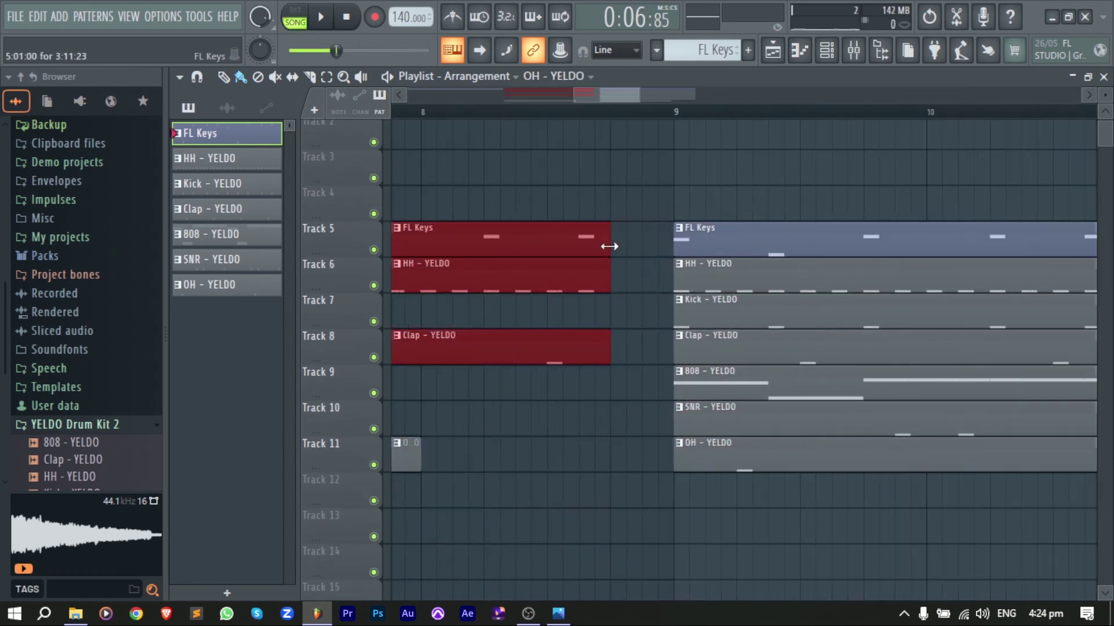
{"action": "scroll", "coordinate": [673, 320], "scroll_direction": "down", "scroll_amount": 3}
{"action": "left_click", "coordinate": [673, 319], "text": "ctrl"}
{"action": "scroll", "coordinate": [667, 325], "scroll_direction": "down", "scroll_amount": 3}
{"action": "scroll", "coordinate": [100, 417], "scroll_direction": "down", "scroll_amount": 3}
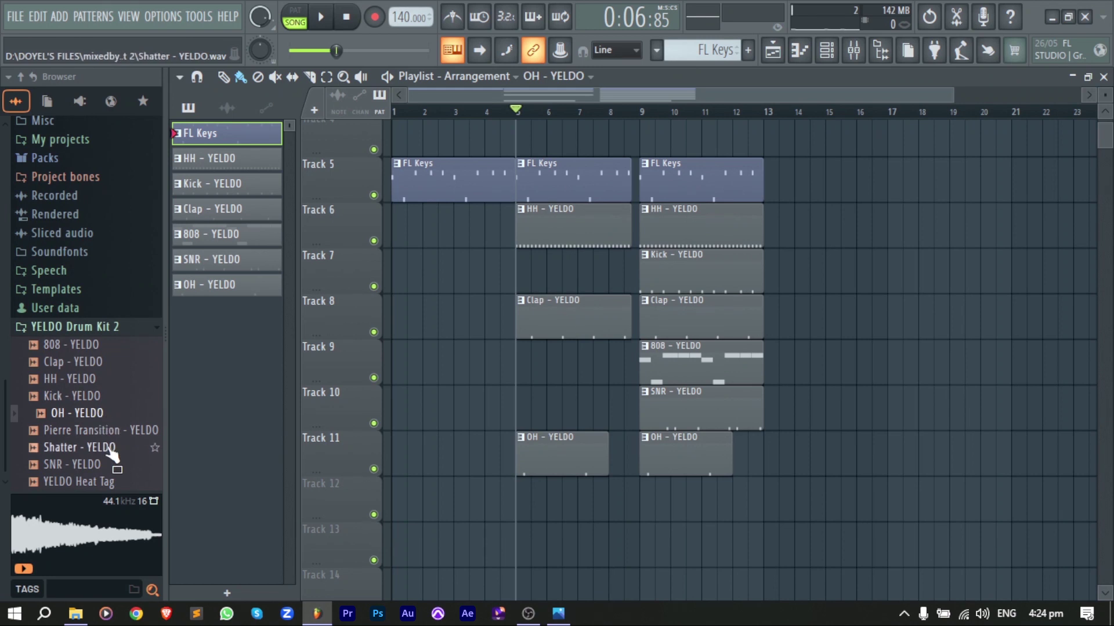
Step: Place the Shatter - YELDO sample on Track 12 at bar 9 and, checking by playback, lower its clip volume to -4.3 dB
{"action": "left_click_drag", "start_coordinate": [645, 498], "coordinate": [646, 502]}
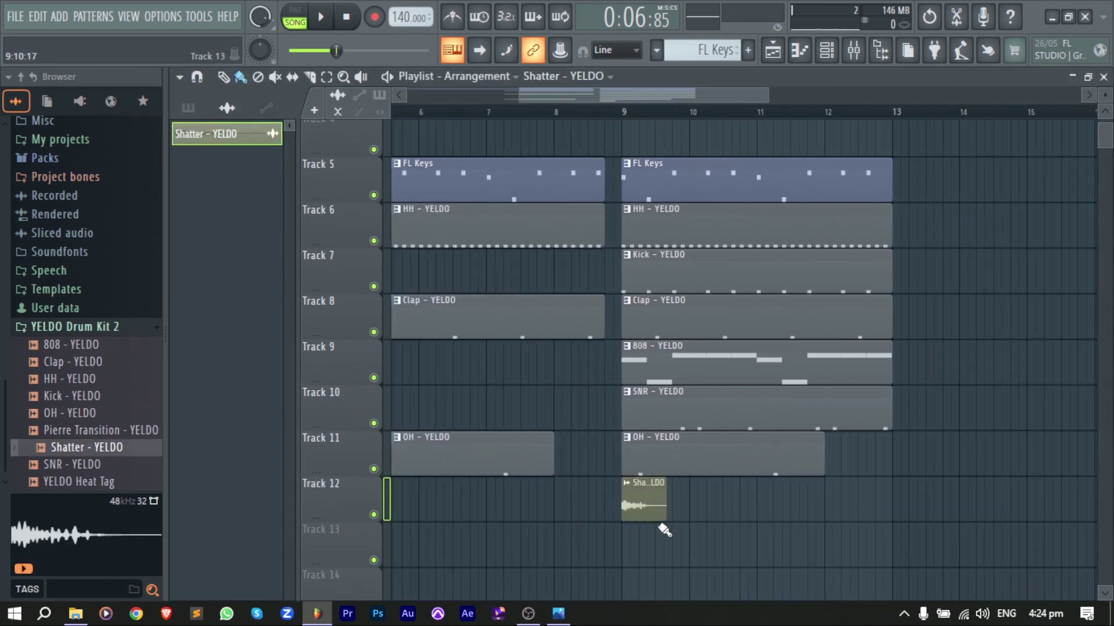
{"action": "scroll", "coordinate": [663, 525], "scroll_direction": "up", "scroll_amount": 4}
{"action": "left_click_drag", "start_coordinate": [619, 518], "coordinate": [619, 574]}
{"action": "key", "text": "space"}
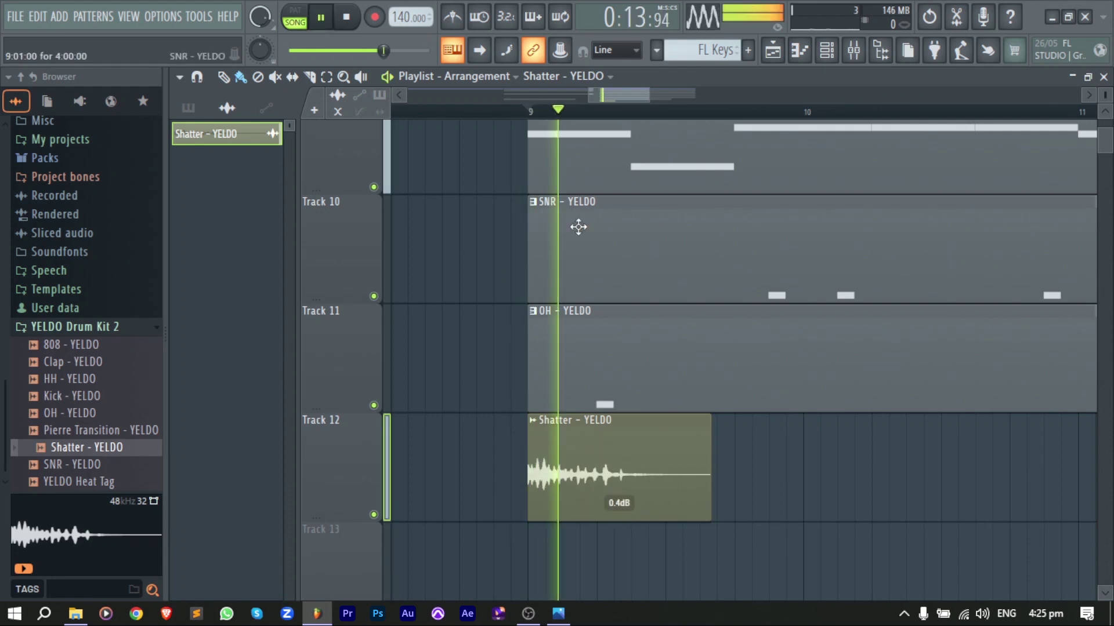
{"action": "left_click_drag", "start_coordinate": [619, 518], "coordinate": [619, 535]}
{"action": "key", "text": "space"}
{"action": "key", "text": "space"}
{"action": "key", "text": "space"}
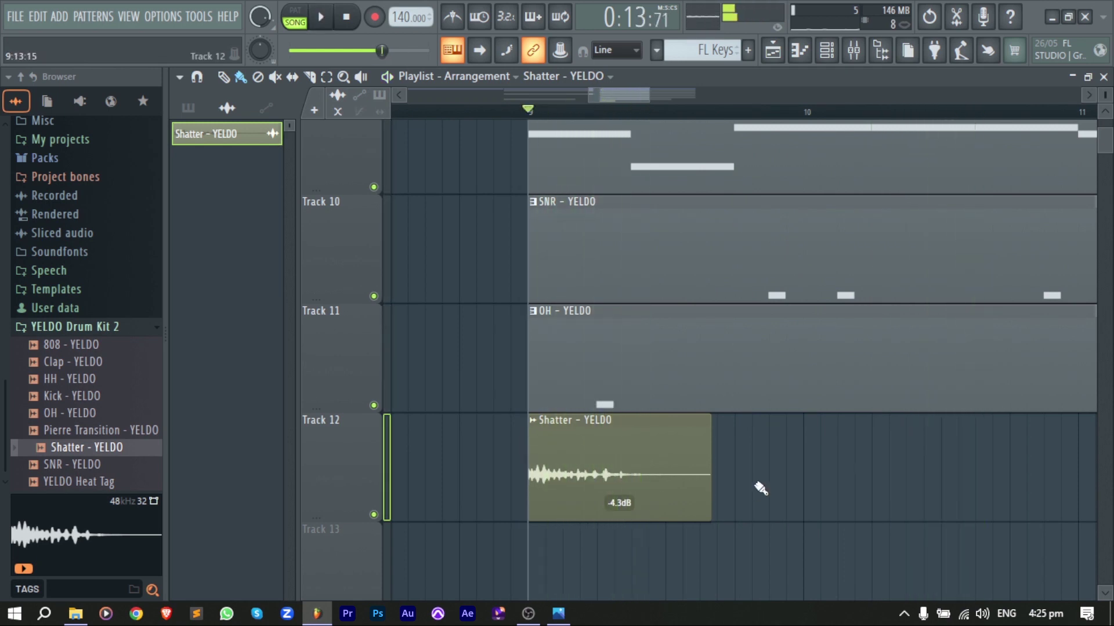
Step: Place the Pierre Transition - YELDO sample on Track 13 from bar 7 to bar 9 and lower its channel volume during playback
{"action": "scroll", "coordinate": [774, 472], "scroll_direction": "down", "scroll_amount": 3}
{"action": "scroll", "coordinate": [778, 475], "scroll_direction": "down", "scroll_amount": 3}
{"action": "scroll", "coordinate": [795, 463], "scroll_direction": "down", "scroll_amount": 2}
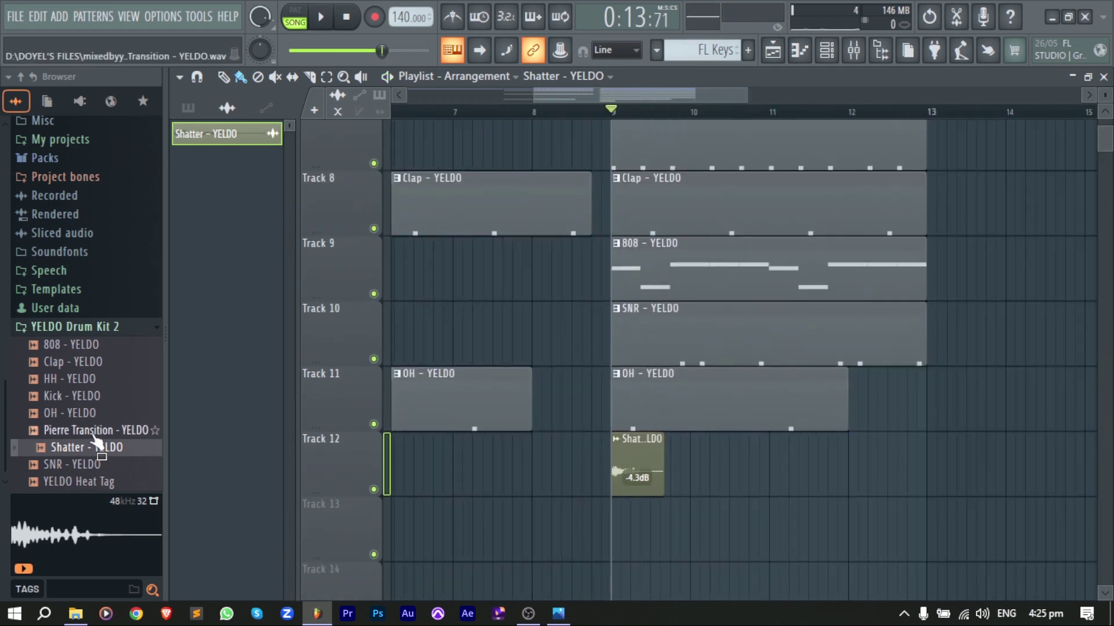
{"action": "left_click_drag", "start_coordinate": [499, 544], "coordinate": [555, 545]}
{"action": "left_click_drag", "start_coordinate": [555, 546], "coordinate": [517, 544]}
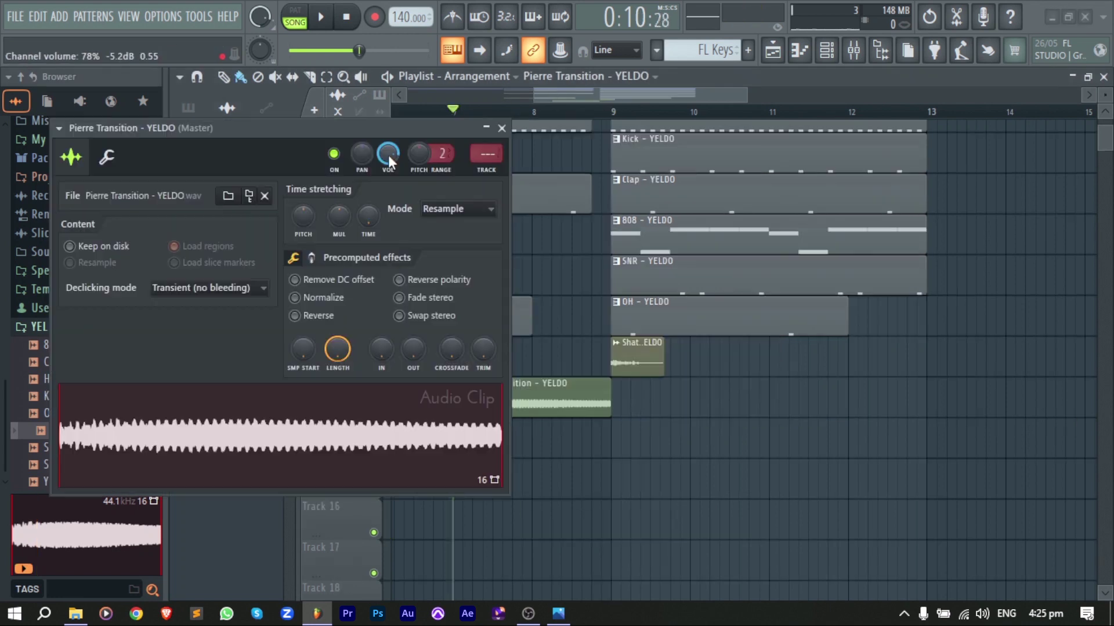
{"action": "left_click_drag", "start_coordinate": [388, 157], "coordinate": [387, 197]}
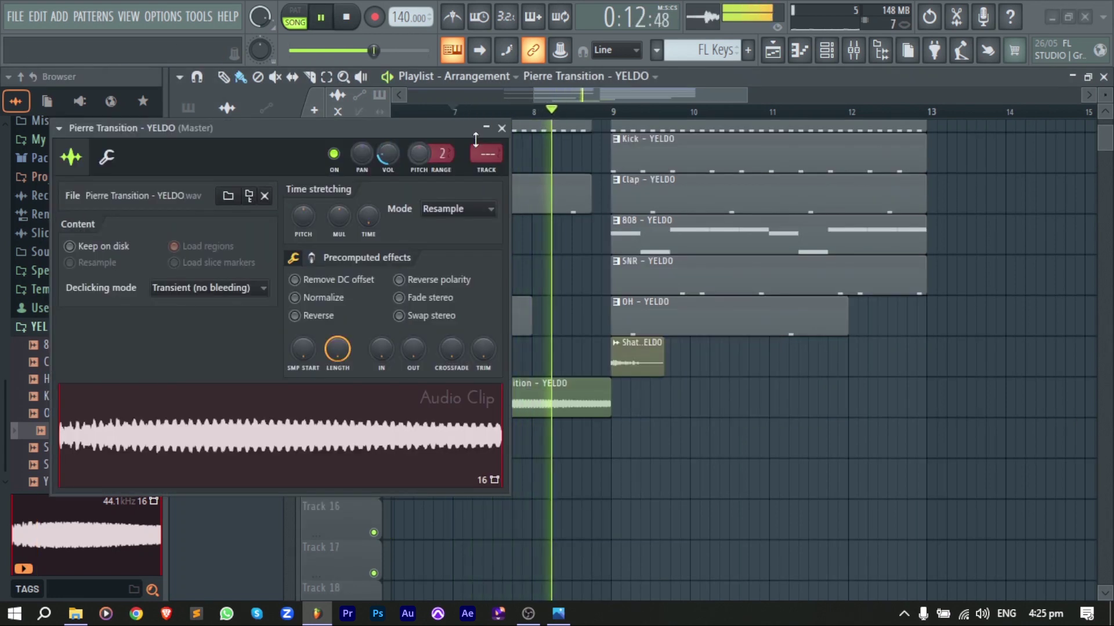
{"action": "left_click", "coordinate": [502, 128]}
{"action": "scroll", "coordinate": [596, 210], "scroll_direction": "down", "scroll_amount": 2}
{"action": "scroll", "coordinate": [596, 210], "scroll_direction": "down", "scroll_amount": 2}
{"action": "key", "text": "space"}
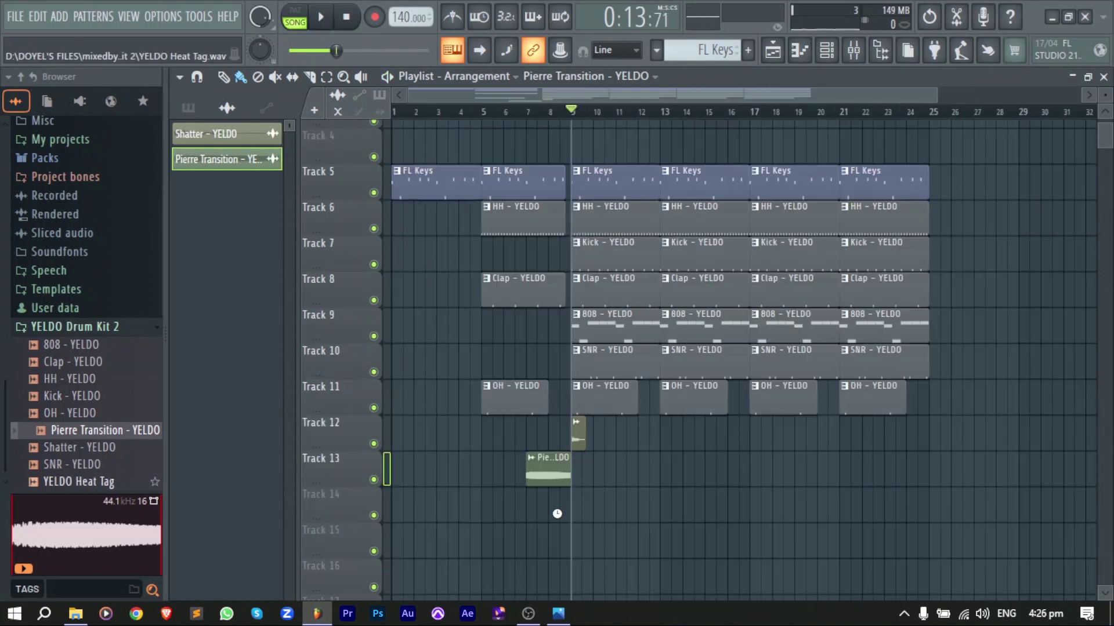
Step: Place YELDO Heat Tag on Track 14 at bar 8, set its channel volume to 73%, and play the arrangement around it
{"action": "left_click_drag", "start_coordinate": [587, 514], "coordinate": [612, 517]}
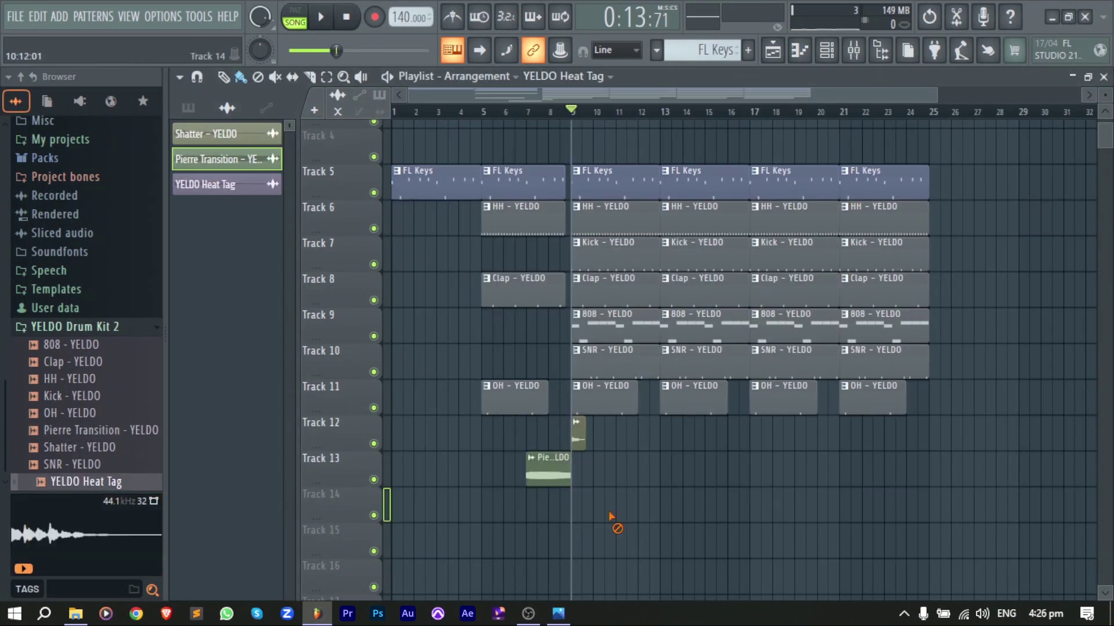
{"action": "left_click_drag", "start_coordinate": [120, 485], "coordinate": [604, 507]}
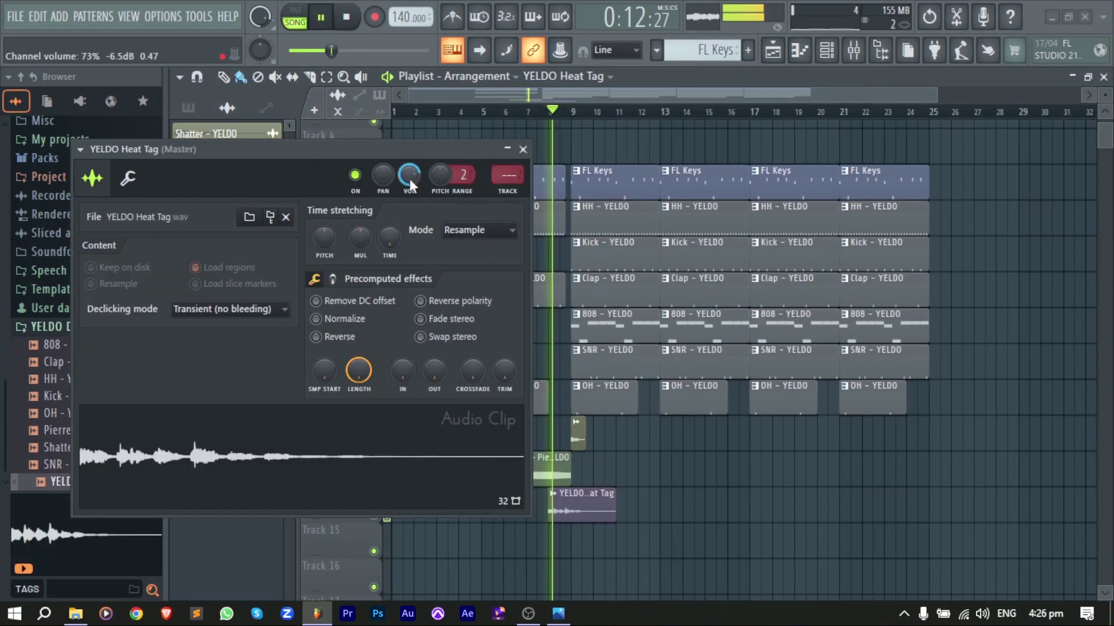
{"action": "left_click_drag", "start_coordinate": [410, 176], "coordinate": [423, 169]}
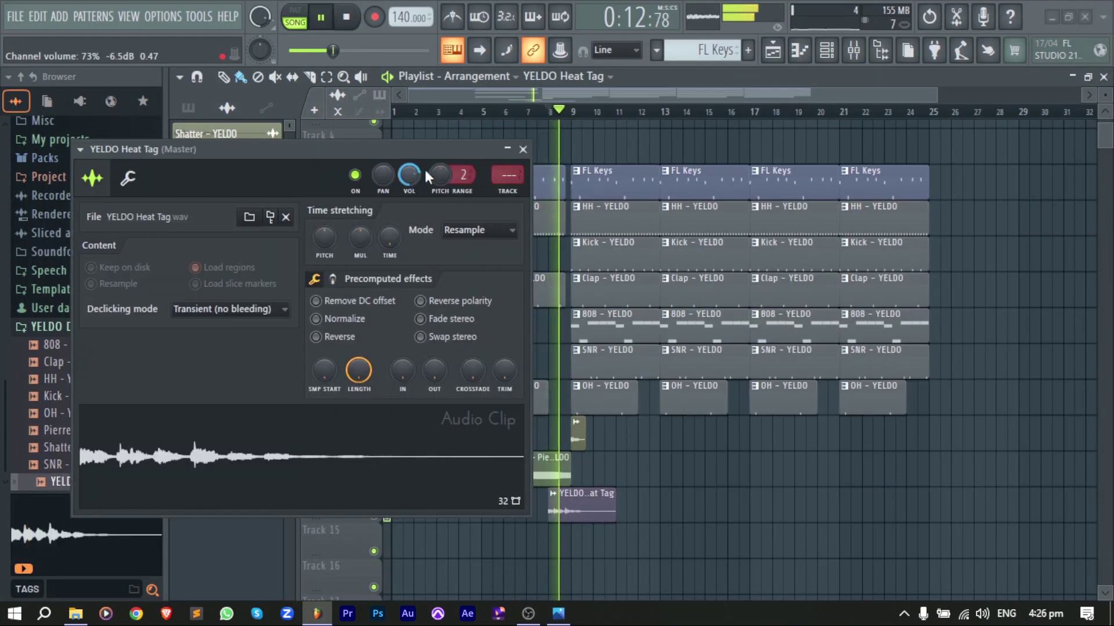
{"action": "left_click", "coordinate": [523, 150]}
{"action": "scroll", "coordinate": [792, 449], "scroll_direction": "up", "scroll_amount": 2}
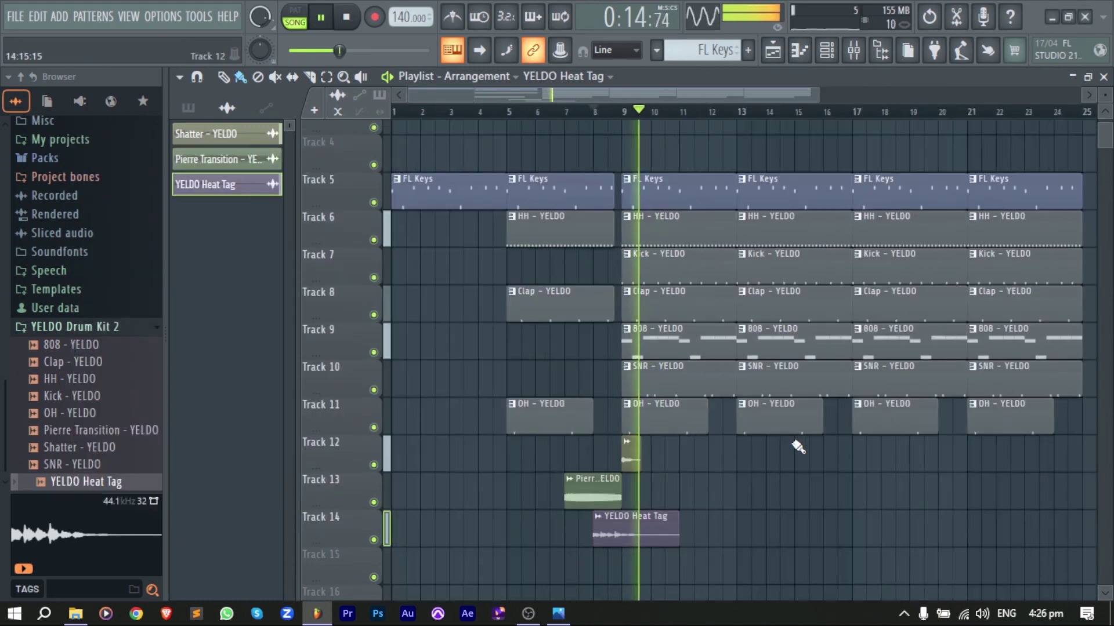
{"action": "scroll", "coordinate": [804, 479], "scroll_direction": "down", "scroll_amount": 1}
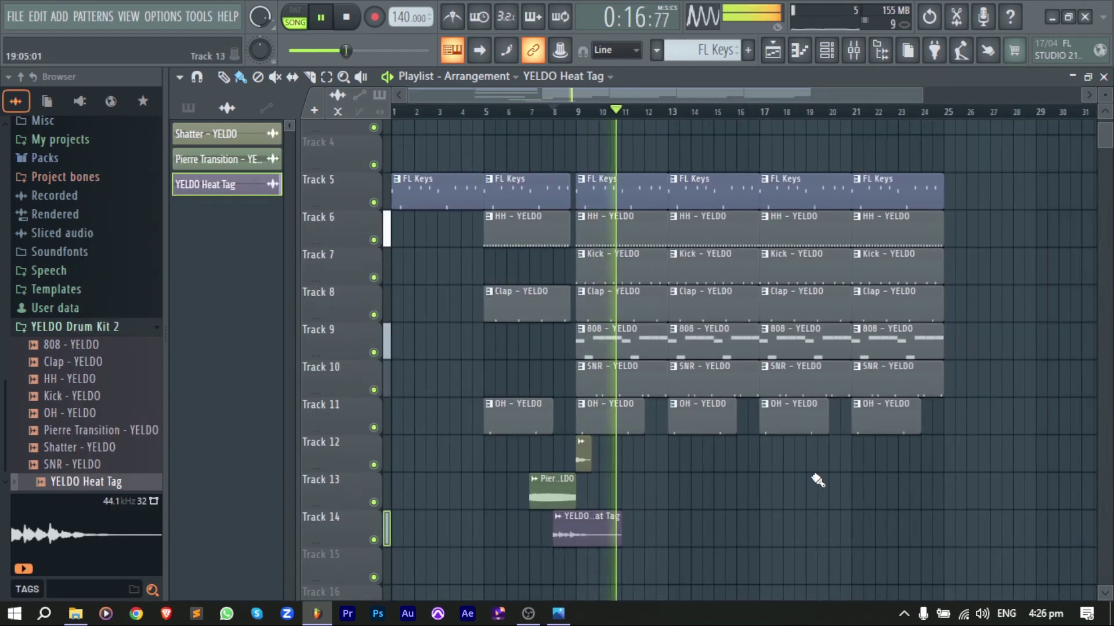
{"action": "key", "text": "space"}
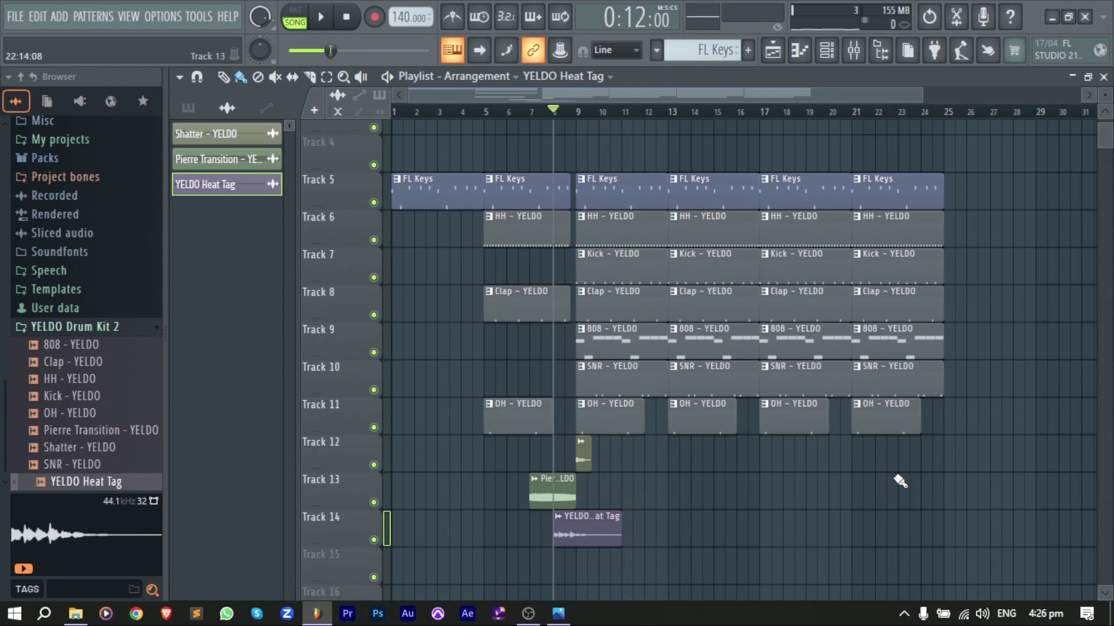
{"action": "scroll", "coordinate": [899, 480], "scroll_direction": "down", "scroll_amount": 1}
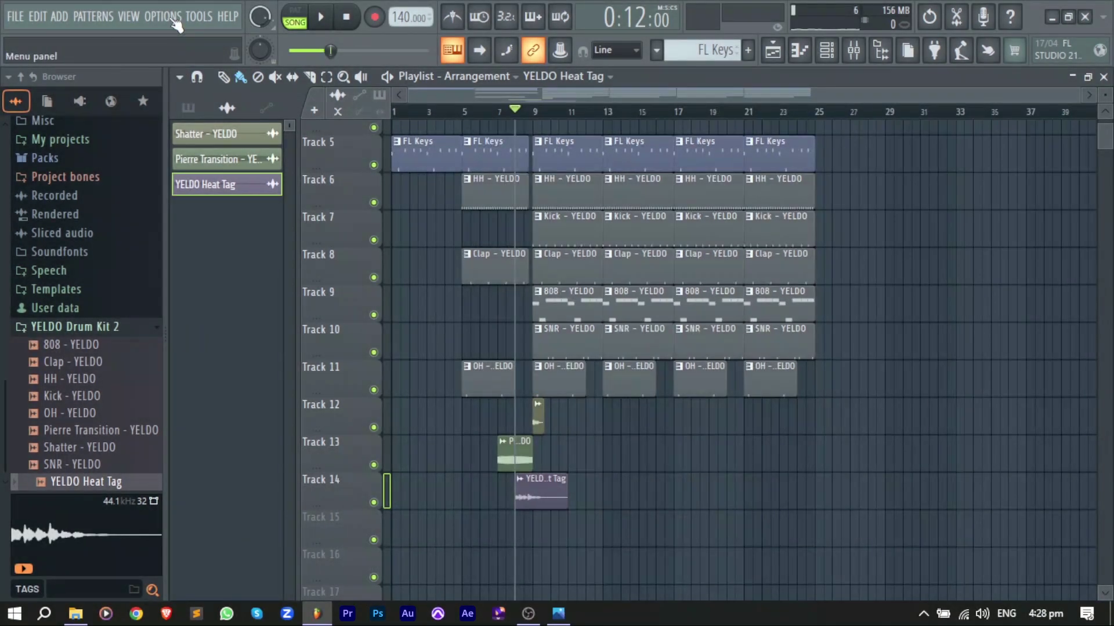
Step: Look through the audio device choices in the audio settings, keep ASIO4ALL v2, and show its ASIO panel
{"action": "left_click", "coordinate": [173, 19]}
{"action": "left_click", "coordinate": [175, 67]}
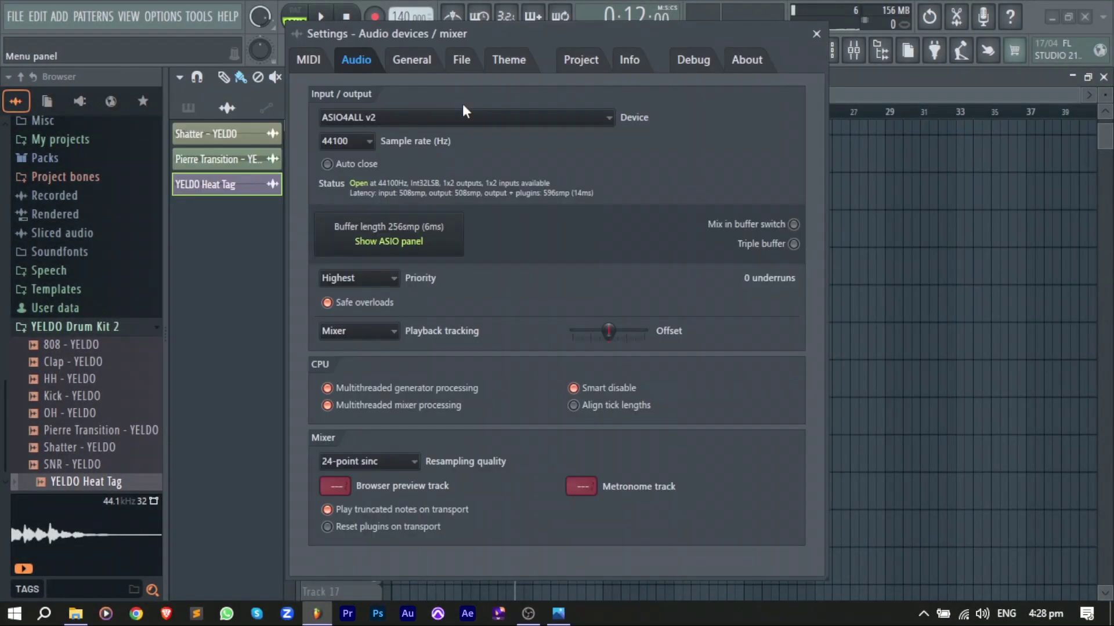
{"action": "left_click", "coordinate": [430, 121]}
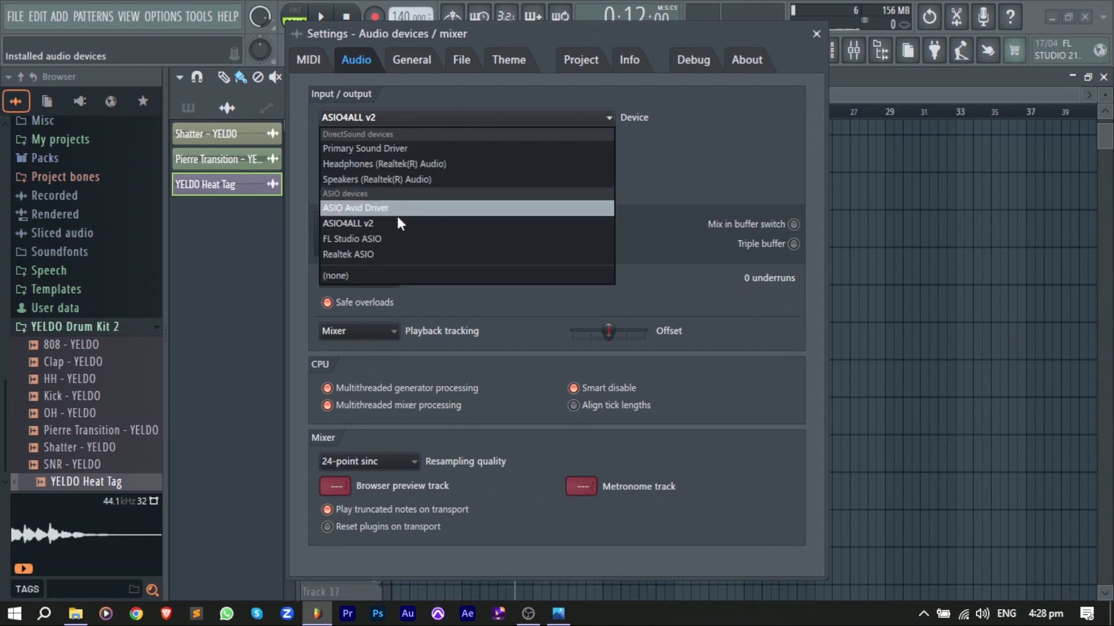
{"action": "left_click", "coordinate": [400, 239]}
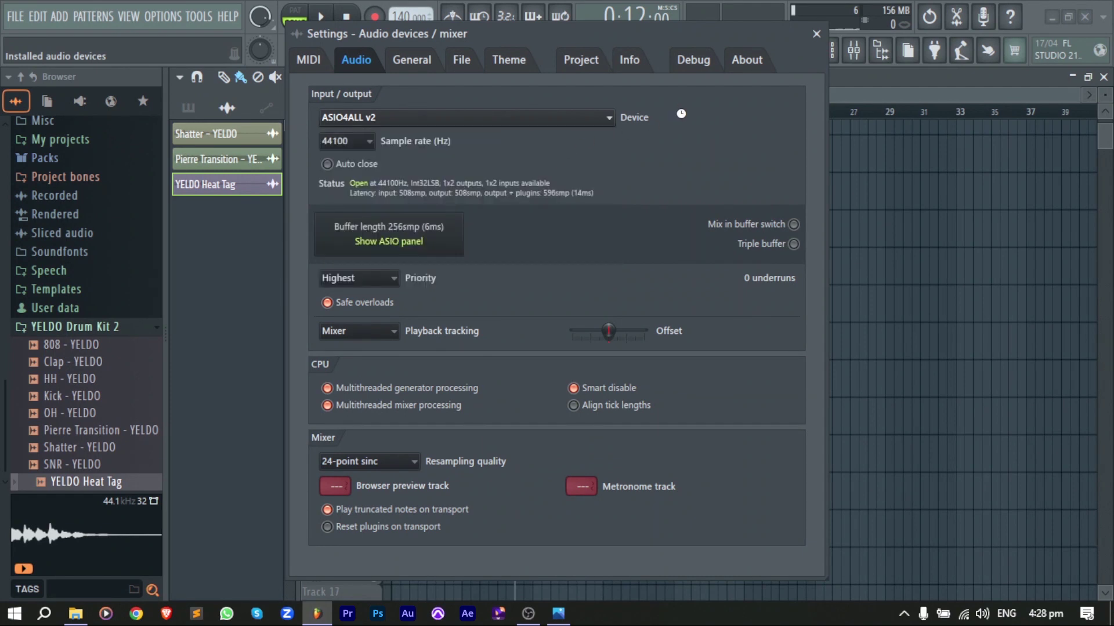
{"action": "left_click", "coordinate": [430, 231]}
{"action": "left_click_drag", "start_coordinate": [423, 96], "coordinate": [572, 142]}
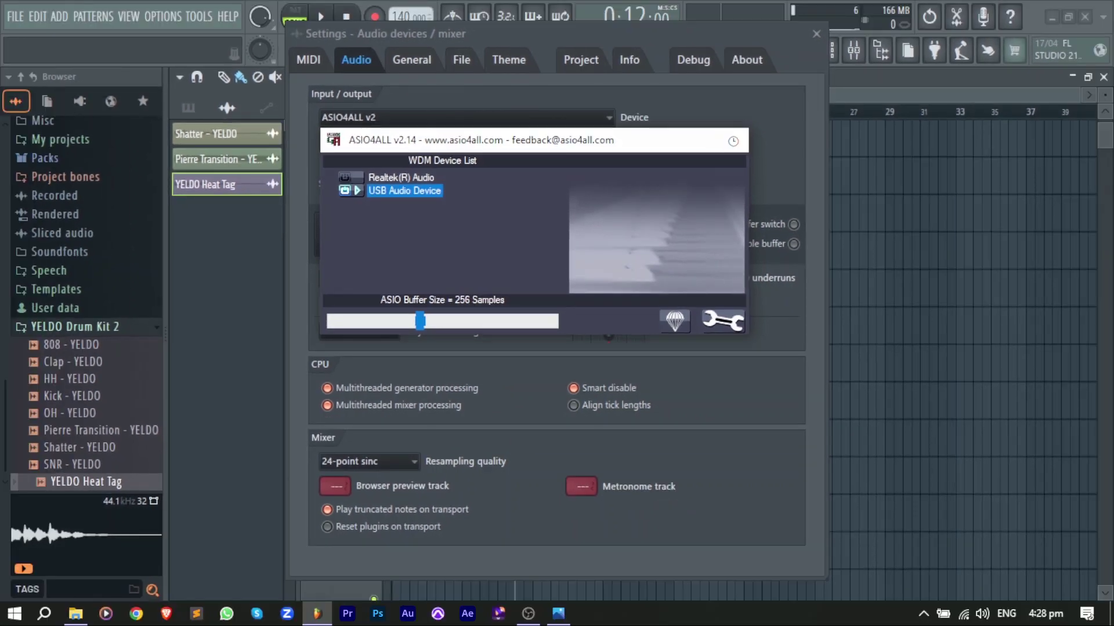
Step: Close the audio settings, turn playlist Track 16 into an audio track assigned to Insert 10, and enlarge that track
{"action": "left_click", "coordinate": [816, 34]}
{"action": "right_click", "coordinate": [353, 406]}
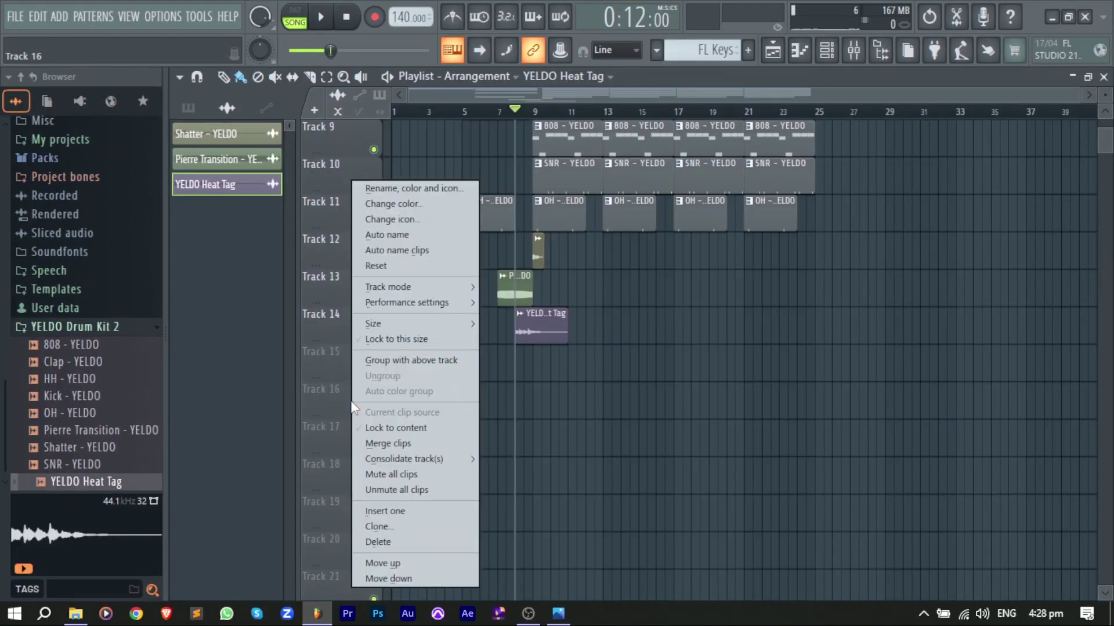
{"action": "mouse_move", "coordinate": [414, 293]}
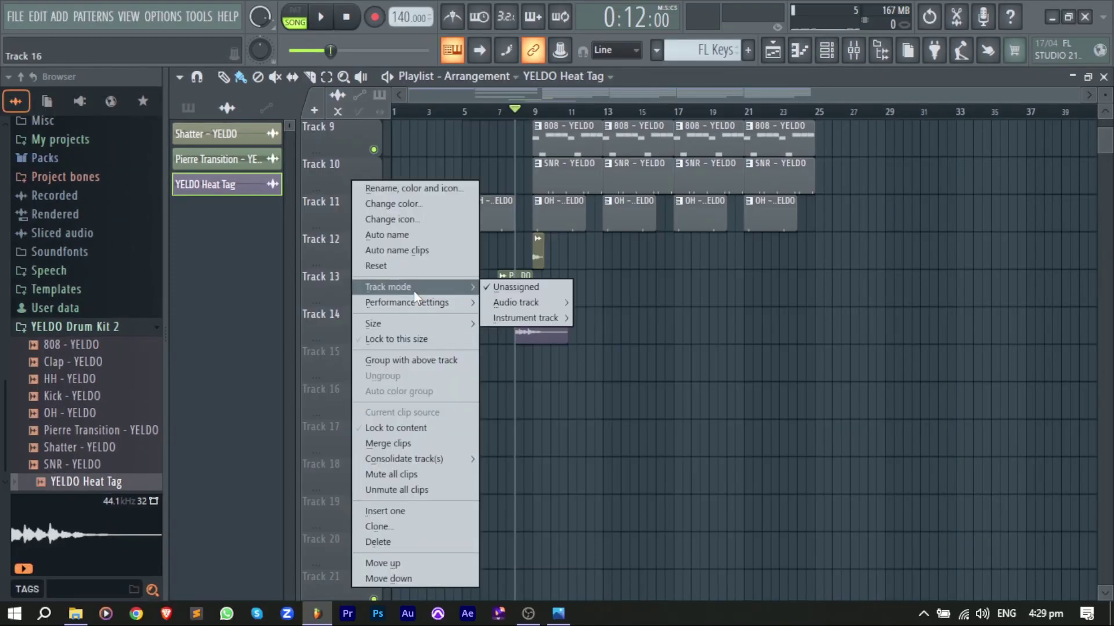
{"action": "mouse_move", "coordinate": [504, 308]}
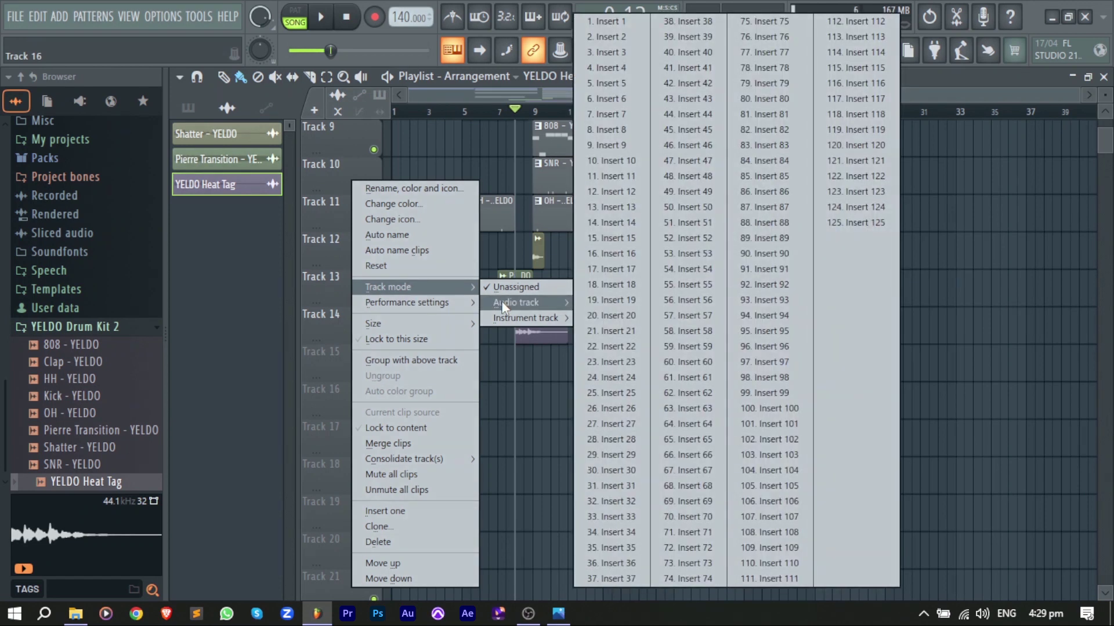
{"action": "left_click", "coordinate": [617, 165]}
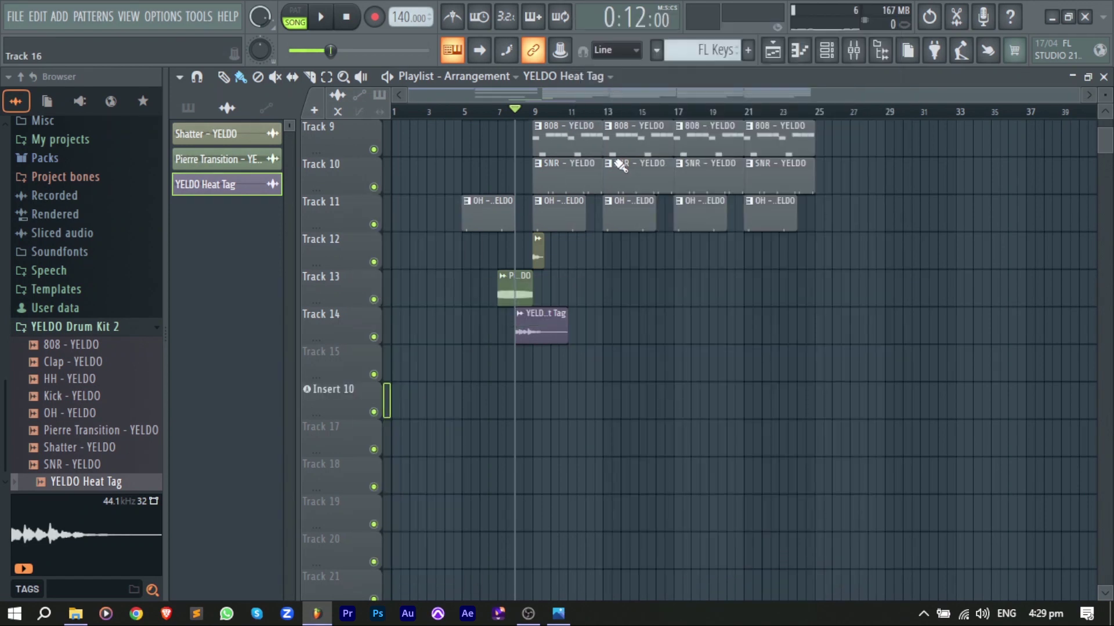
{"action": "scroll", "coordinate": [560, 385], "scroll_direction": "down", "scroll_amount": 1}
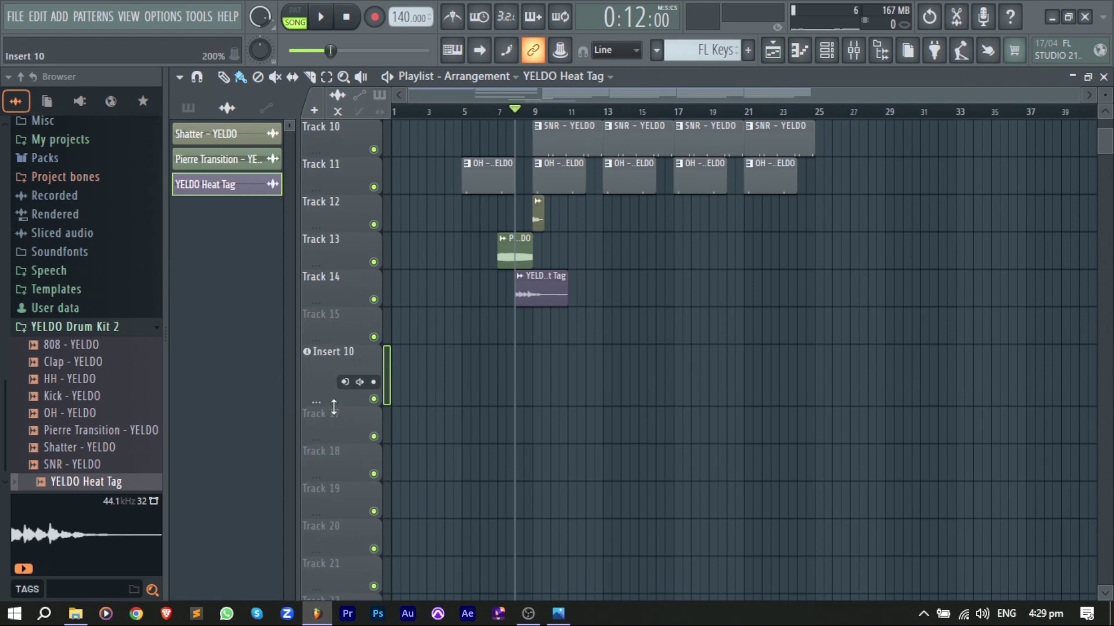
Step: Set the Insert 10 audio track's input to the mono USB Audio Device 1 and its recording source to External input only
{"action": "left_click", "coordinate": [345, 383]}
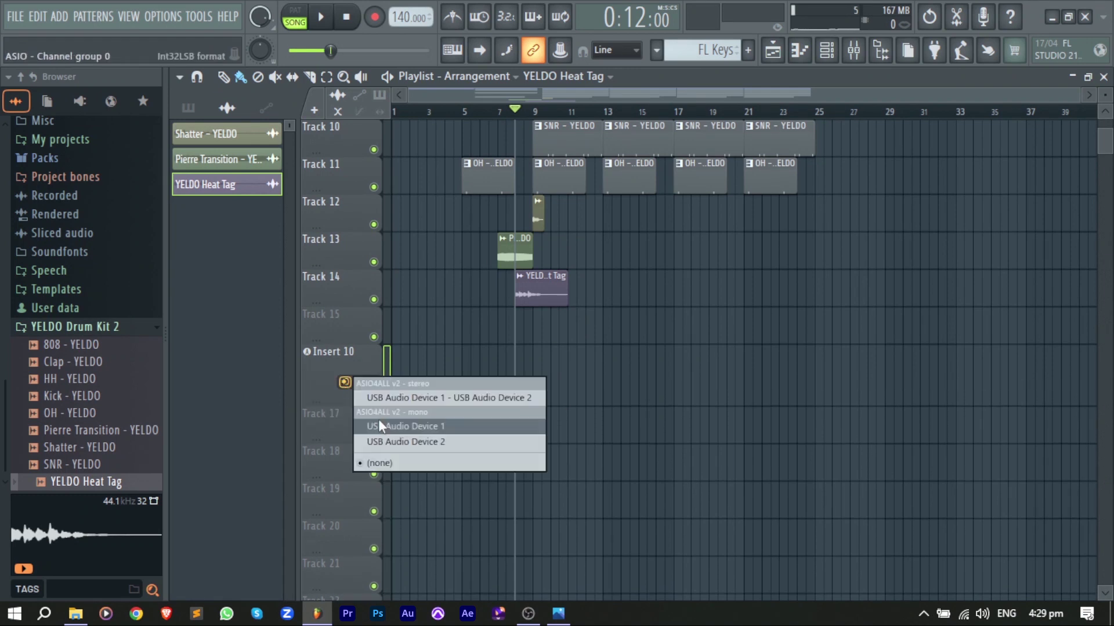
{"action": "left_click", "coordinate": [378, 418]}
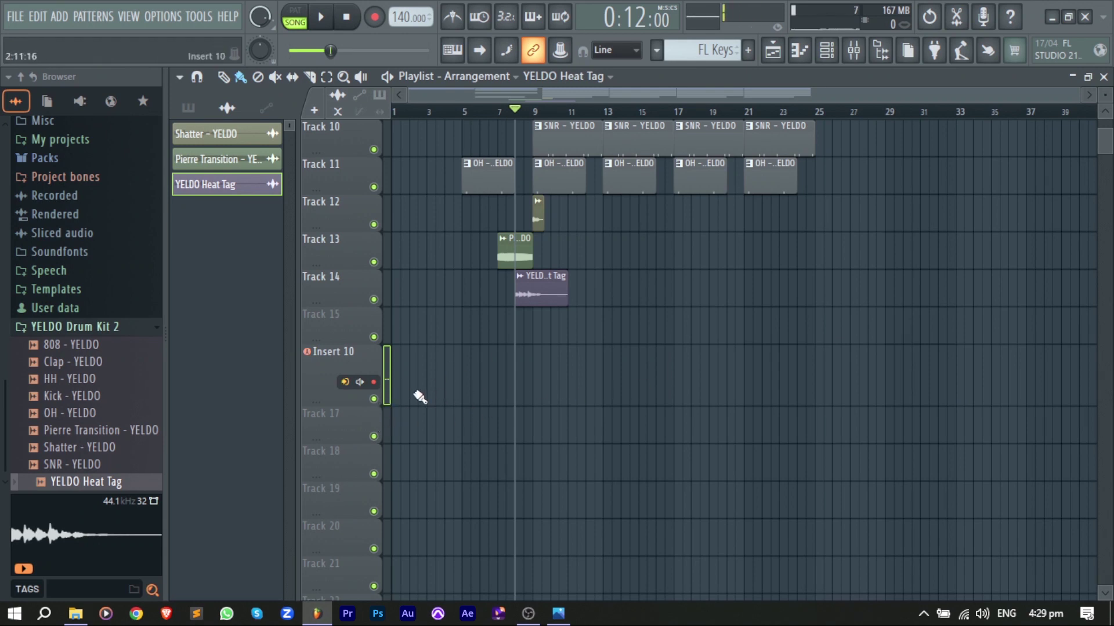
{"action": "left_click", "coordinate": [360, 383]}
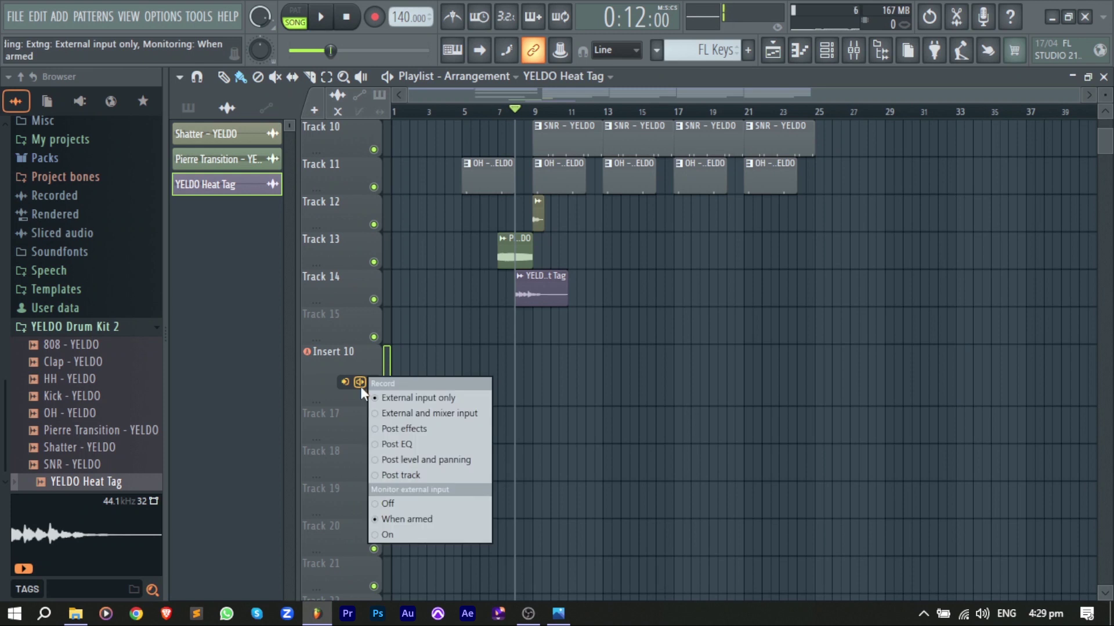
{"action": "left_click", "coordinate": [467, 405]}
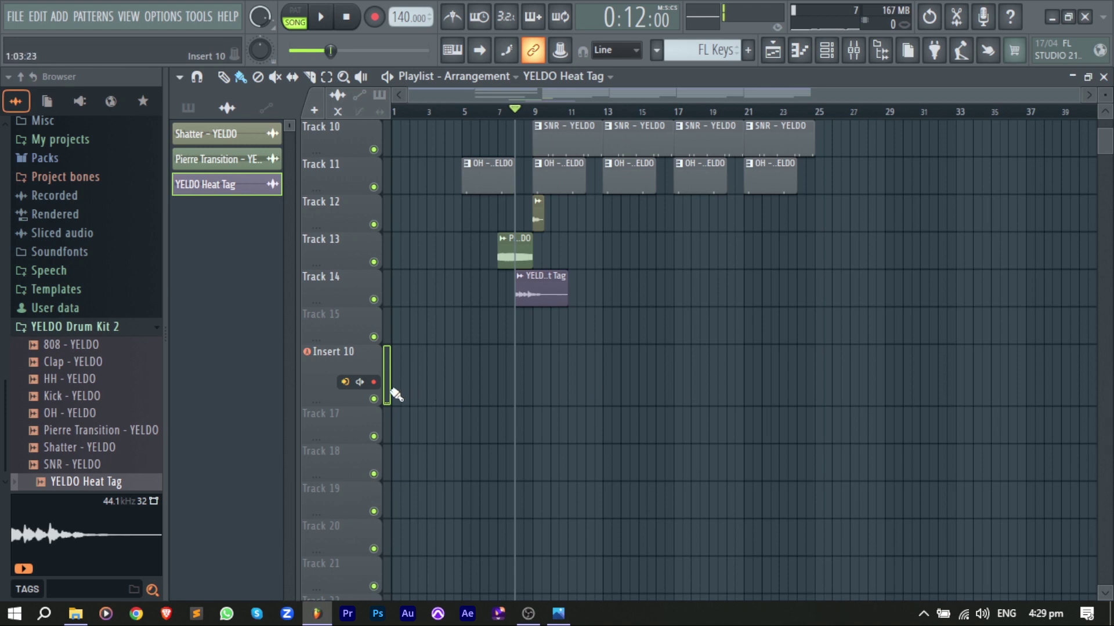
Step: Put the playhead at bar 7, check the recording options, and record audio into the playlist as an audio clip
{"action": "scroll", "coordinate": [516, 130], "scroll_direction": "up", "scroll_amount": 2}
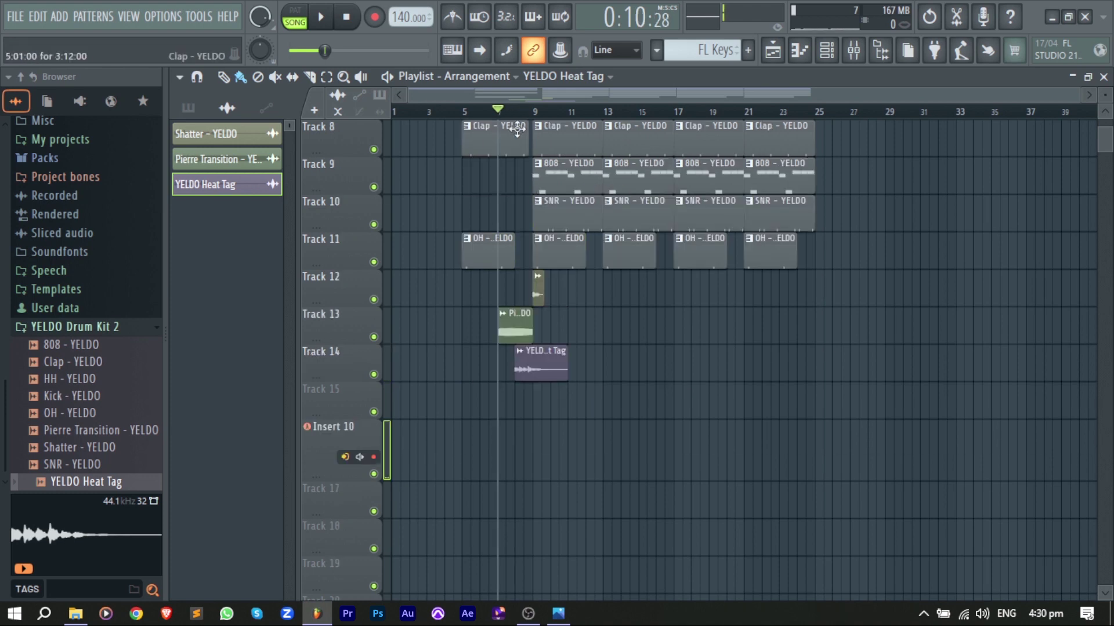
{"action": "right_click", "coordinate": [375, 19]}
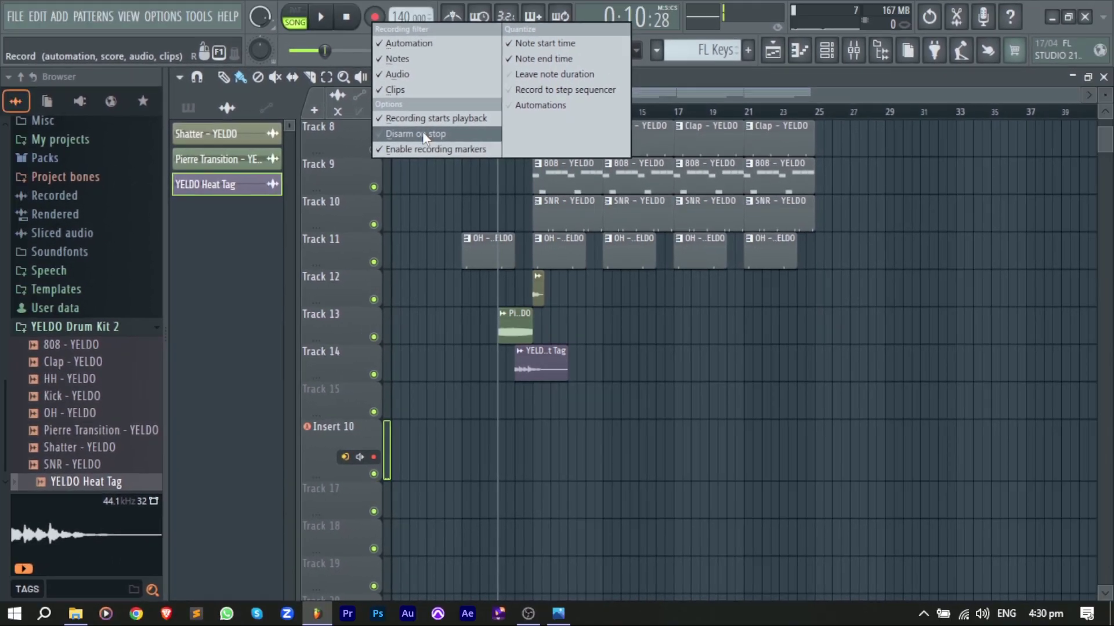
{"action": "left_click", "coordinate": [417, 125]}
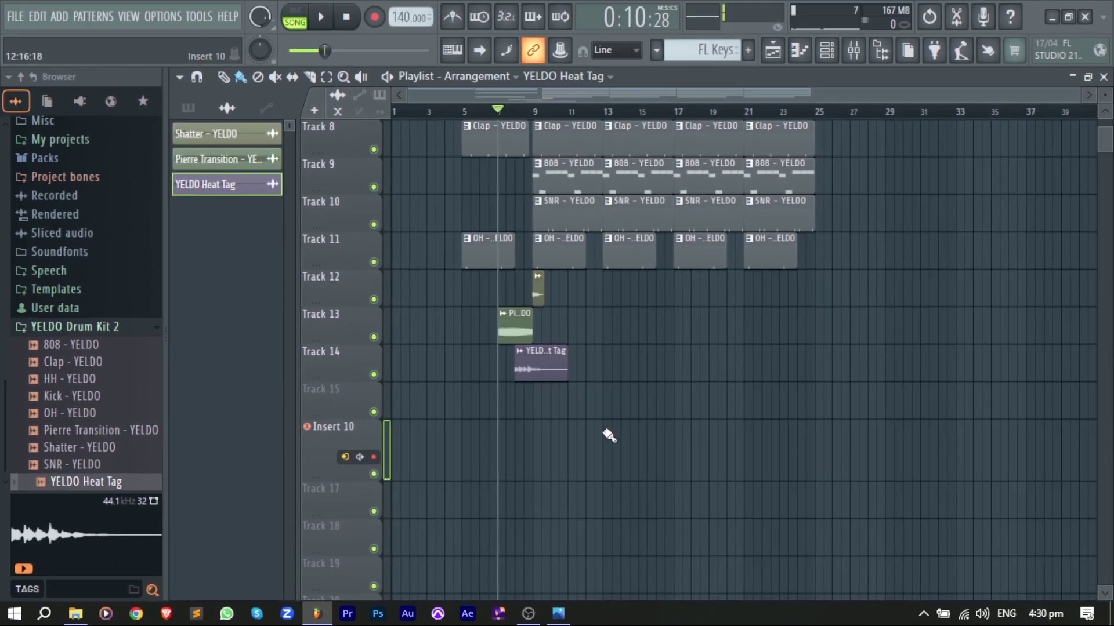
{"action": "key", "text": "r"}
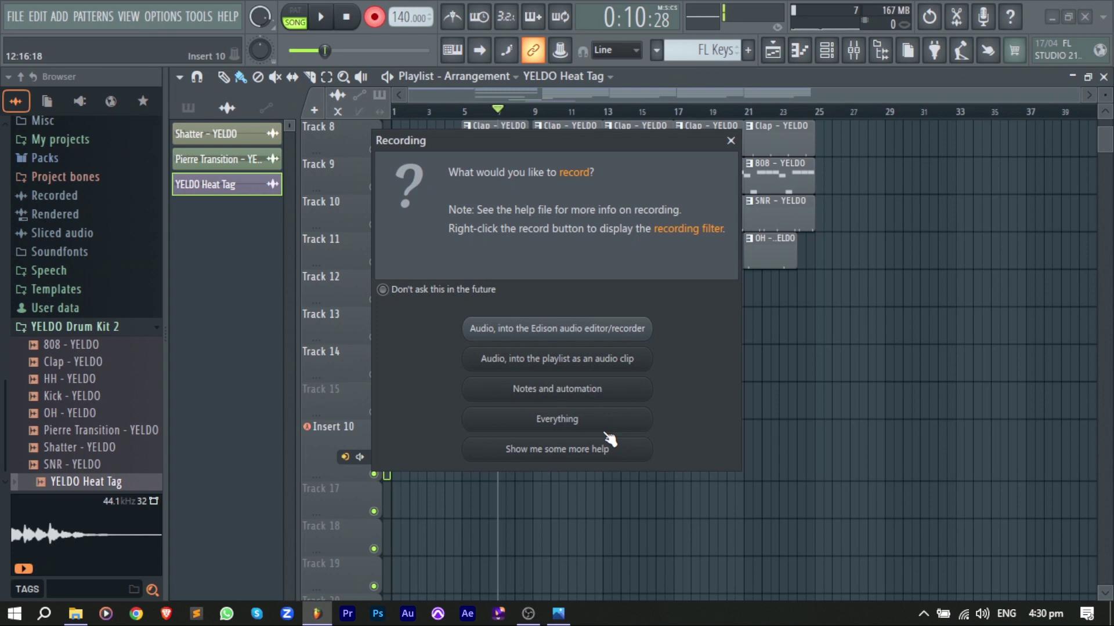
{"action": "key", "text": "Down"}
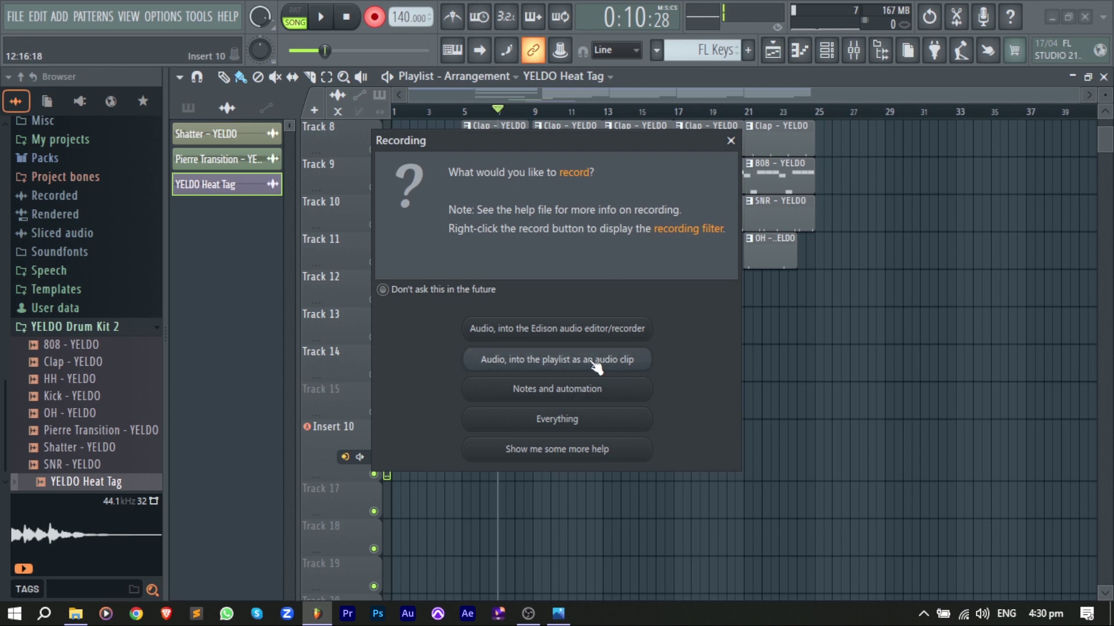
{"action": "left_click", "coordinate": [595, 364]}
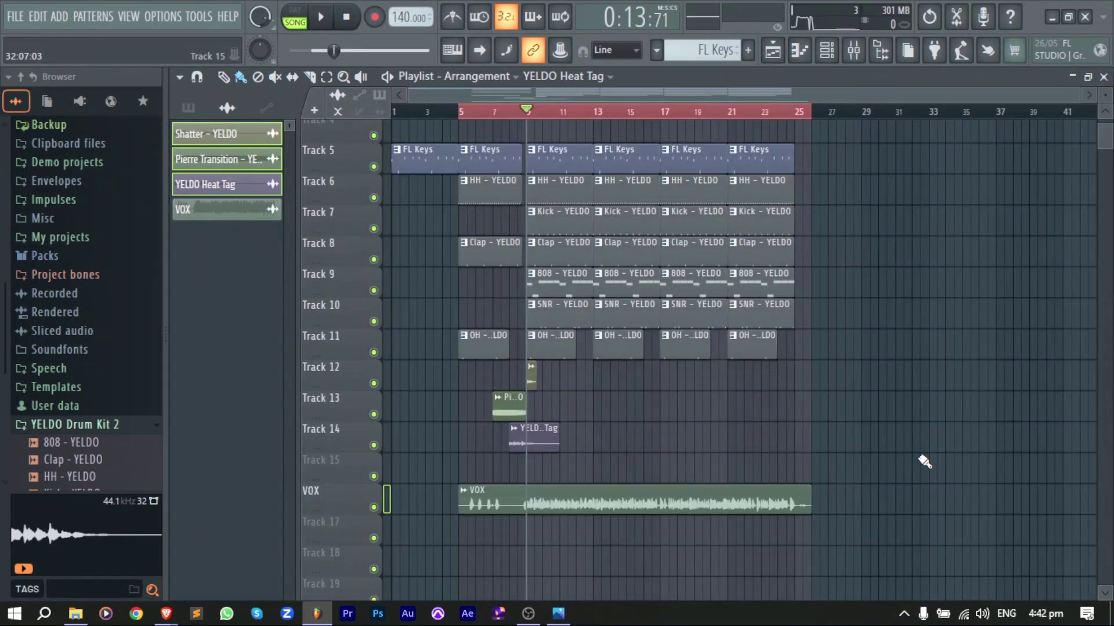
Step: Recolor the VOX vocal clip to bright green #1CCA6D and look over the arranged tracks
{"action": "scroll", "coordinate": [474, 464], "scroll_direction": "down", "scroll_amount": 1}
{"action": "left_click", "coordinate": [466, 457]}
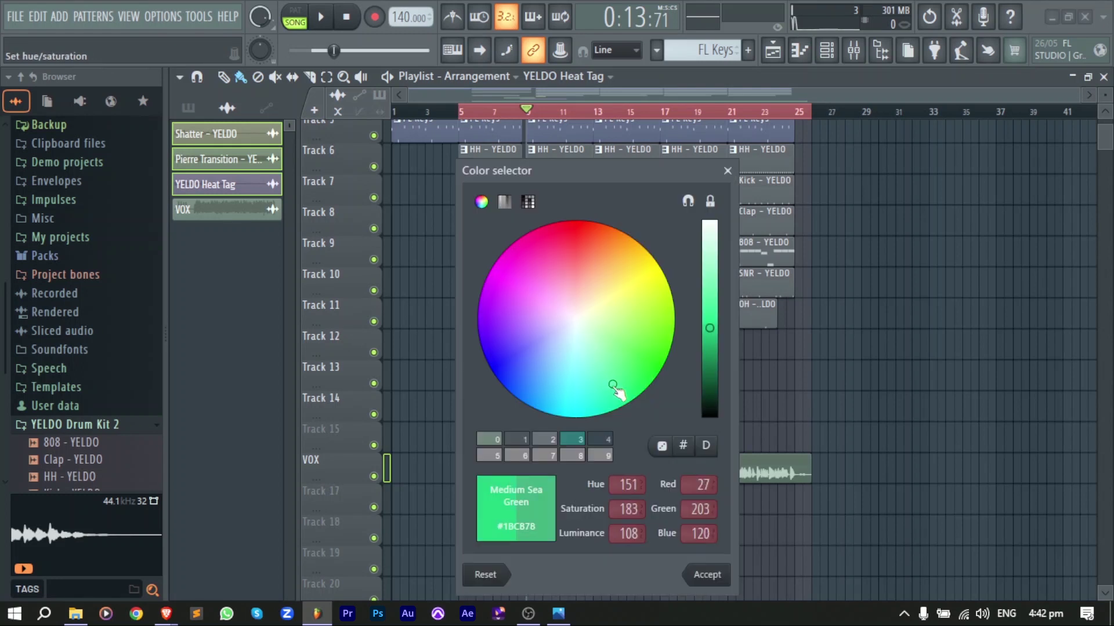
{"action": "left_click_drag", "start_coordinate": [613, 386], "coordinate": [630, 365]}
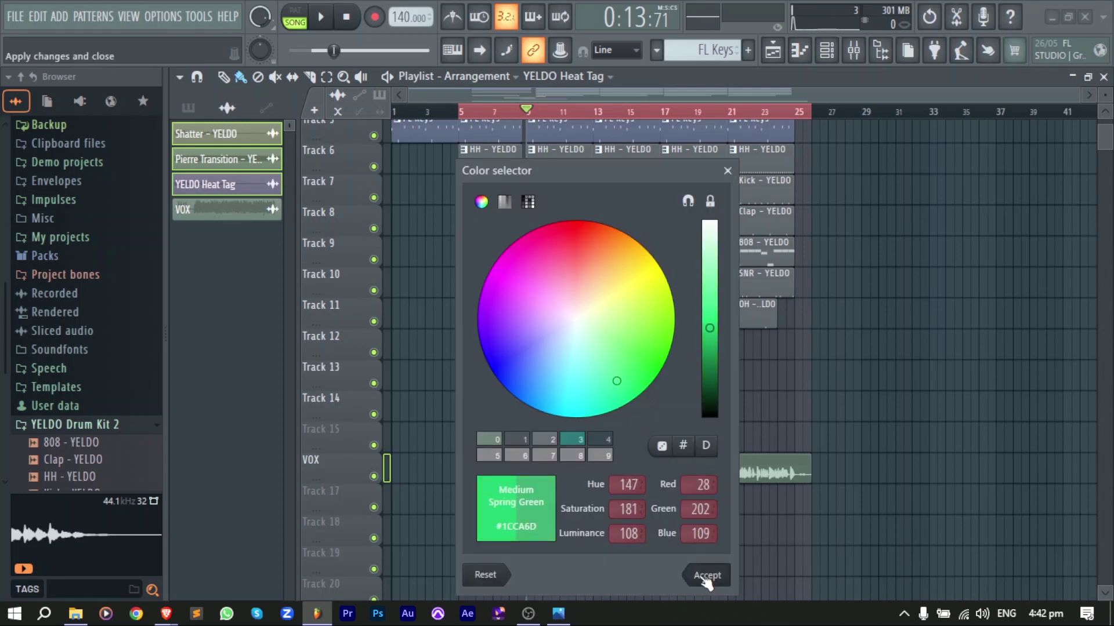
{"action": "left_click", "coordinate": [706, 575]}
{"action": "scroll", "coordinate": [609, 495], "scroll_direction": "up", "scroll_amount": 4}
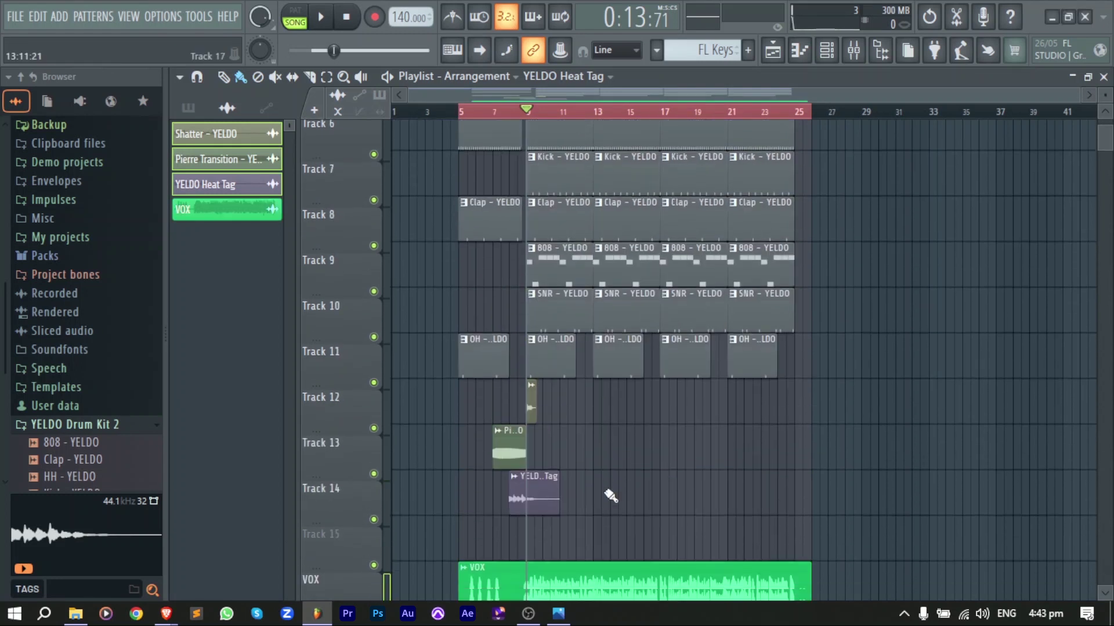
{"action": "scroll", "coordinate": [610, 495], "scroll_direction": "down", "scroll_amount": 2}
{"action": "scroll", "coordinate": [596, 494], "scroll_direction": "down", "scroll_amount": 1}
{"action": "scroll", "coordinate": [578, 497], "scroll_direction": "up", "scroll_amount": 2}
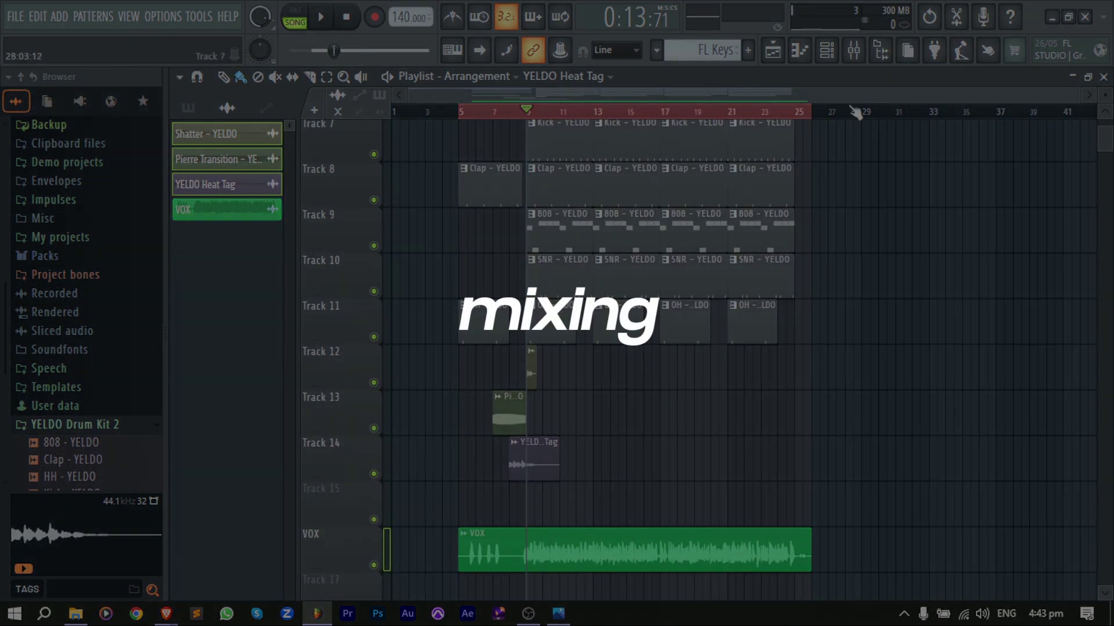
Step: Select mixer inserts 1 to 8 and route them to Insert 9 only
{"action": "left_click", "coordinate": [854, 58]}
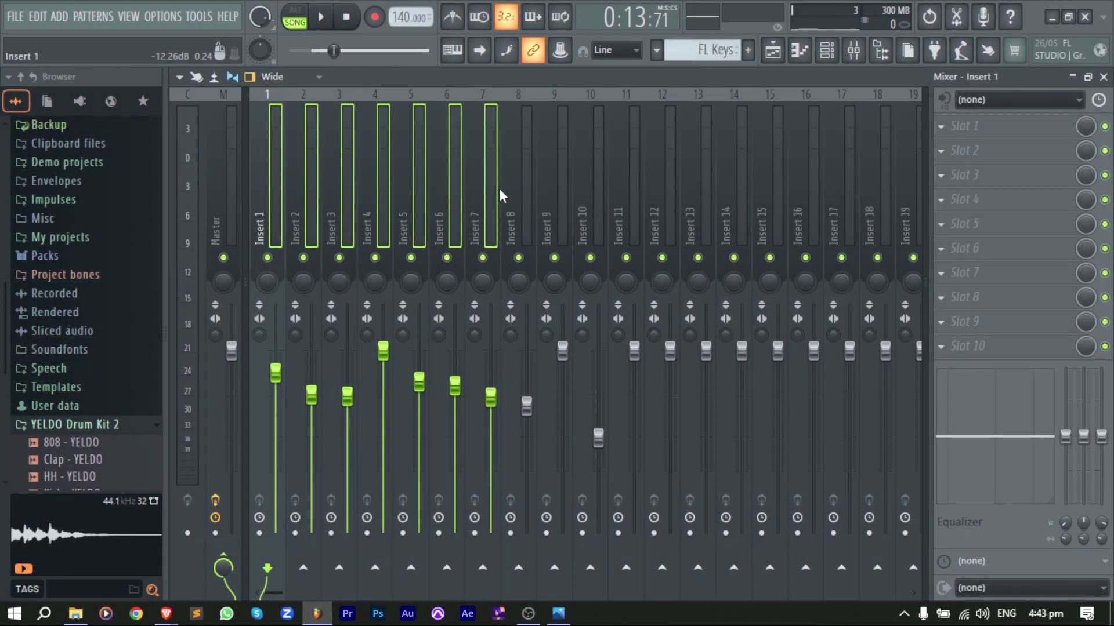
{"action": "right_click", "coordinate": [554, 568]}
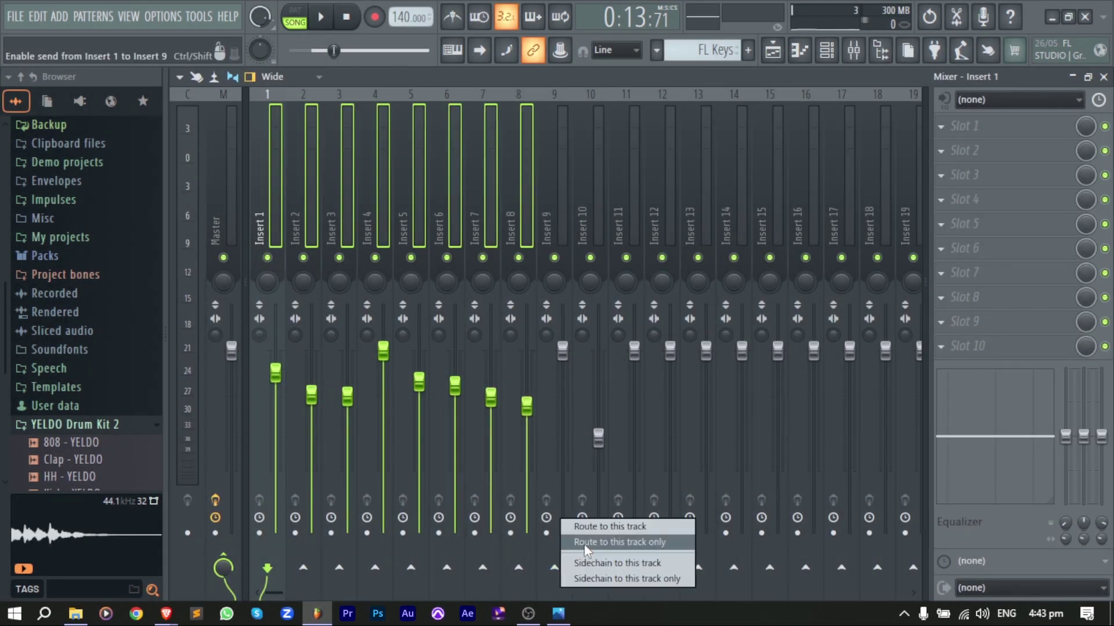
{"action": "left_click", "coordinate": [603, 541]}
Step: Rename mixer Insert 9 as BEAT and Insert 10 as VOX
{"action": "left_click", "coordinate": [566, 189]}
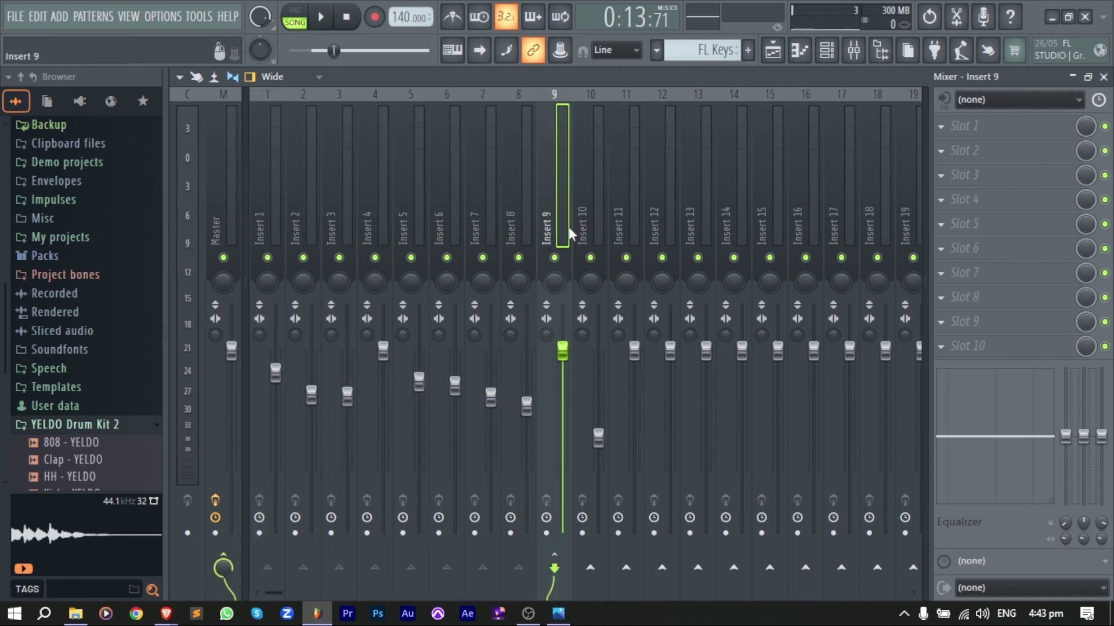
{"action": "key", "text": "F2"}
{"action": "type", "text": "BEA"}
{"action": "key", "text": "Return"}
{"action": "left_click", "coordinate": [604, 189]}
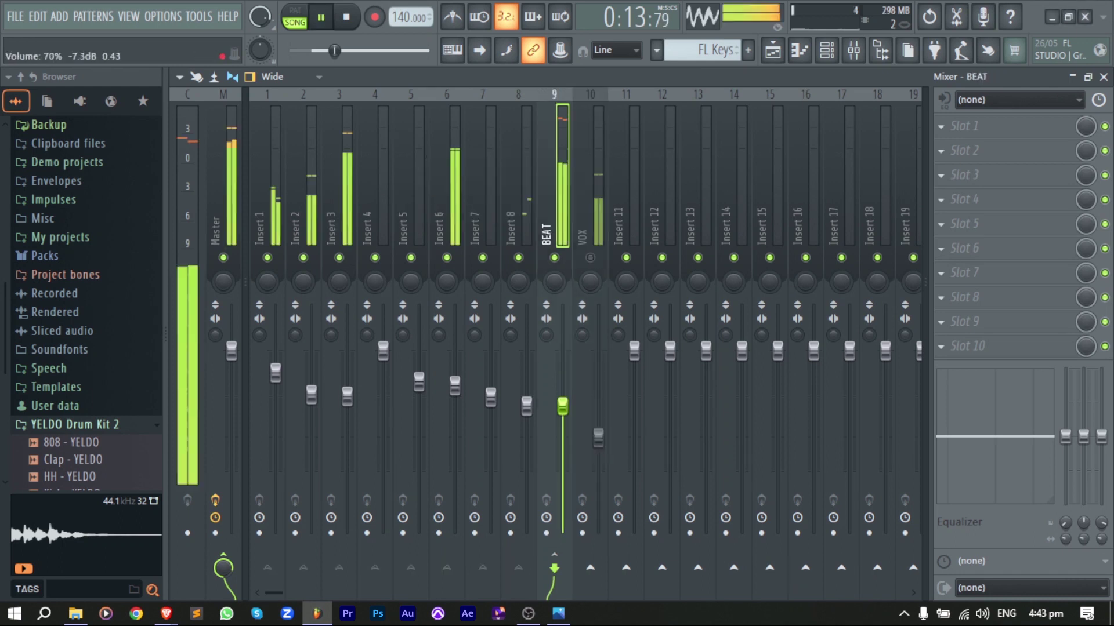
Step: Lower the BEAT mixer track's fader during playback to balance it against the vocals, and stop playback
{"action": "left_click_drag", "start_coordinate": [562, 351], "coordinate": [562, 389]}
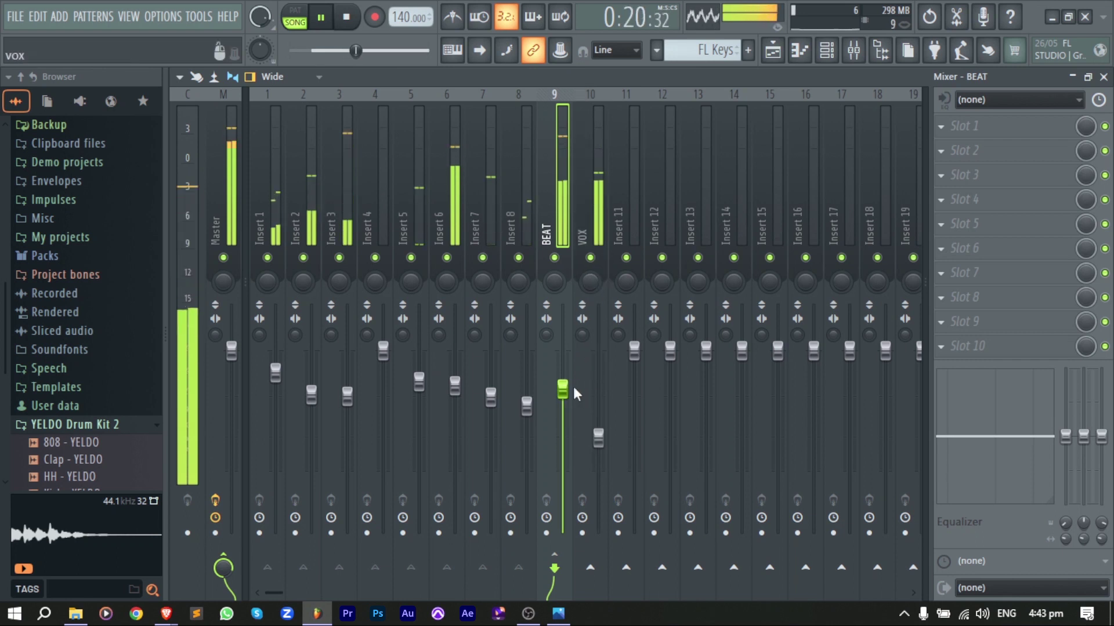
{"action": "key", "text": "space"}
Step: Load a saved YELDO vocal preset state from the mixer track states onto the VOX mixer track
{"action": "left_click", "coordinate": [594, 191]}
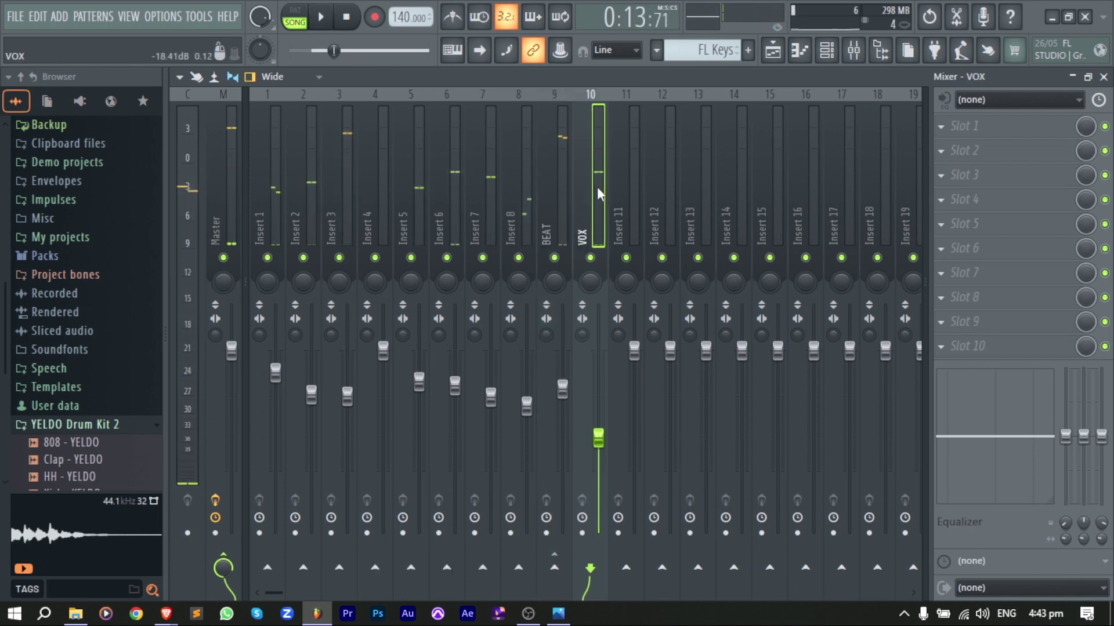
{"action": "right_click", "coordinate": [598, 188]}
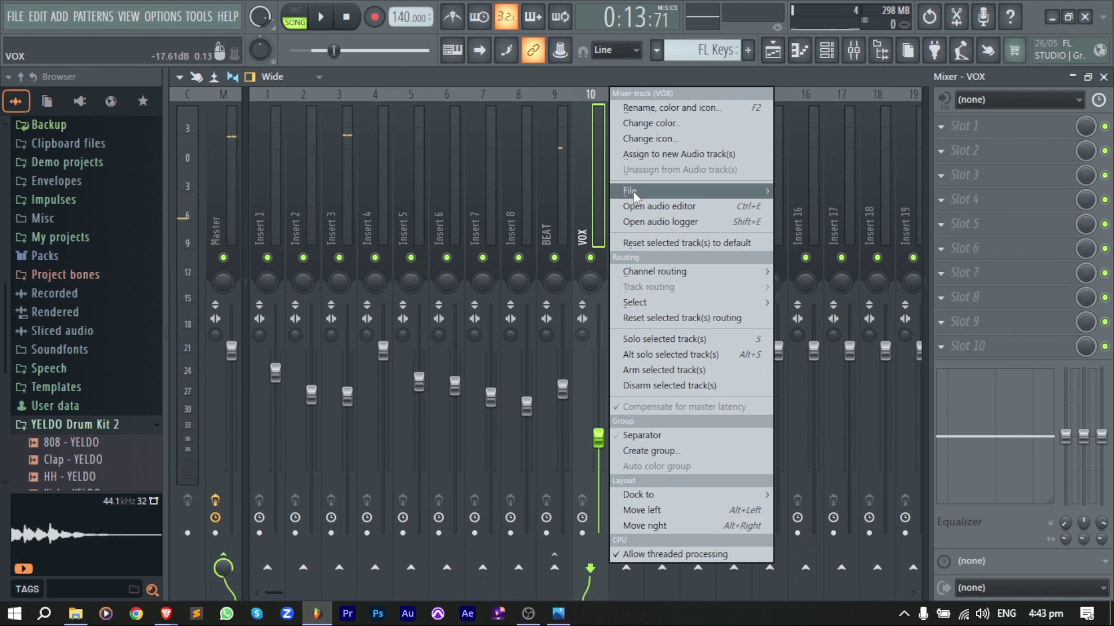
{"action": "mouse_move", "coordinate": [632, 190]}
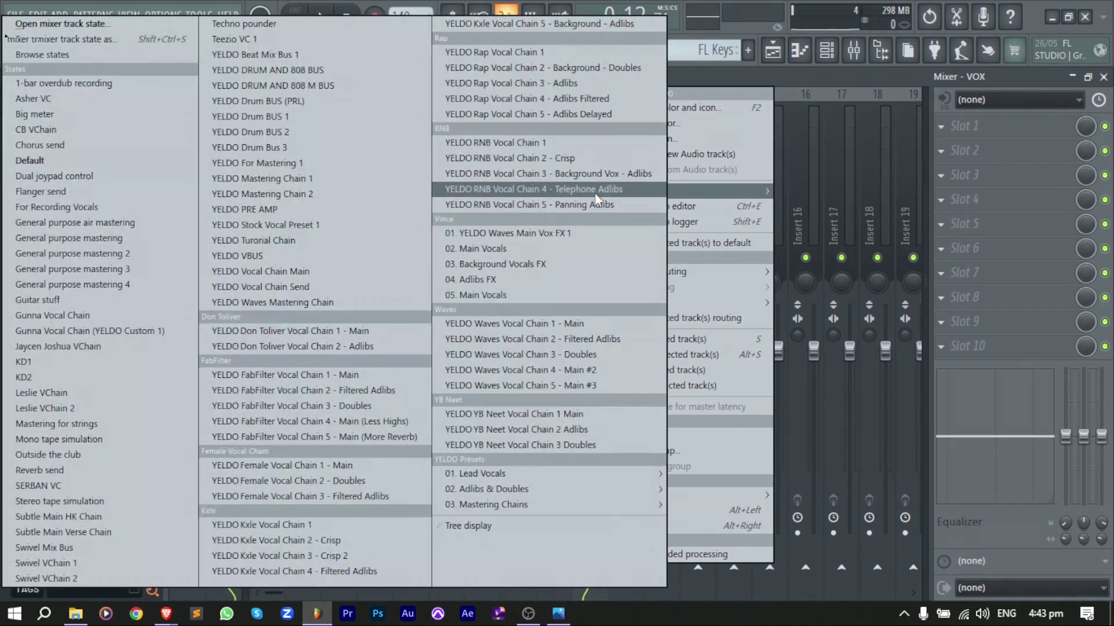
{"action": "left_click", "coordinate": [361, 233]}
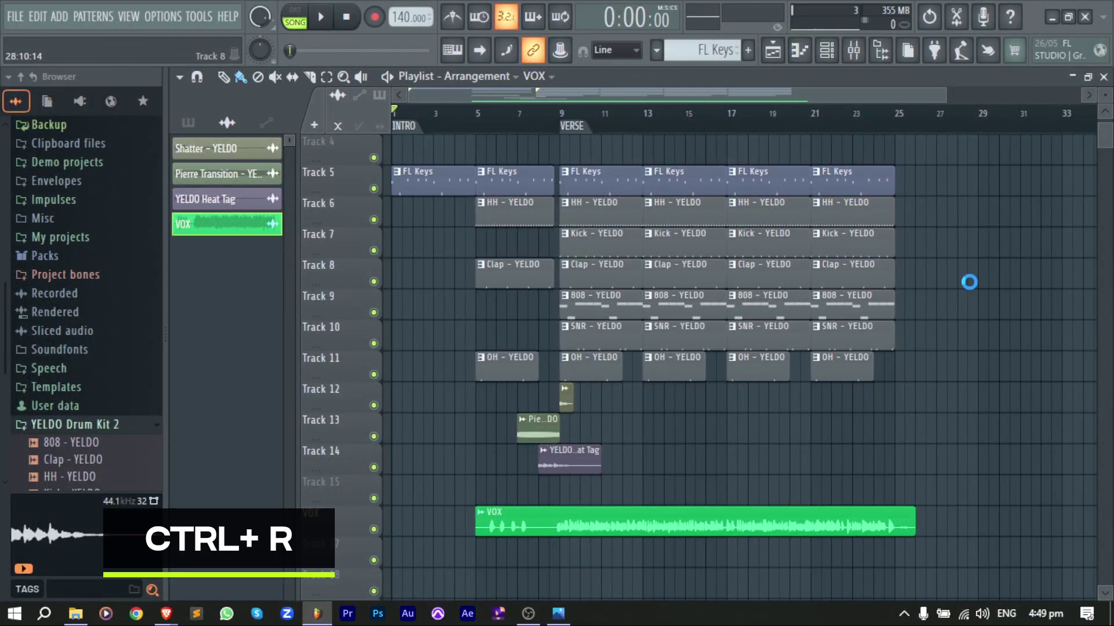
Step: Set up the full-song export as the WAV file YELDO Tutorial Song and choose its resampling quality
{"action": "key", "text": "ctrl+r"}
{"action": "type", "text": "Tutorial Song"}
{"action": "key", "text": "Return"}
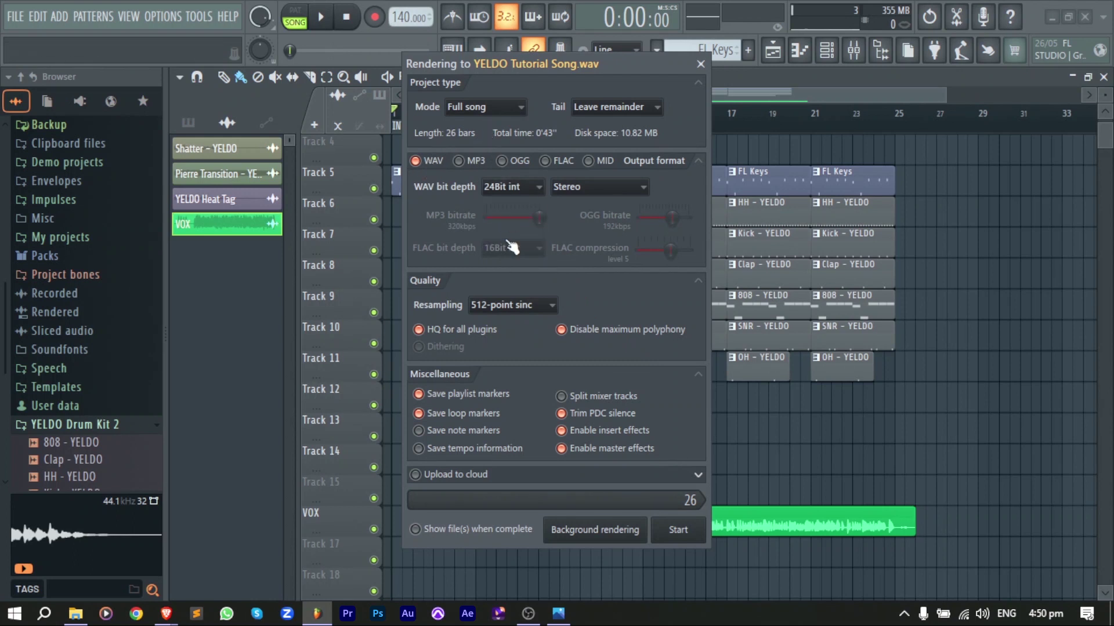
{"action": "left_click", "coordinate": [502, 307]}
{"action": "left_click", "coordinate": [513, 487]}
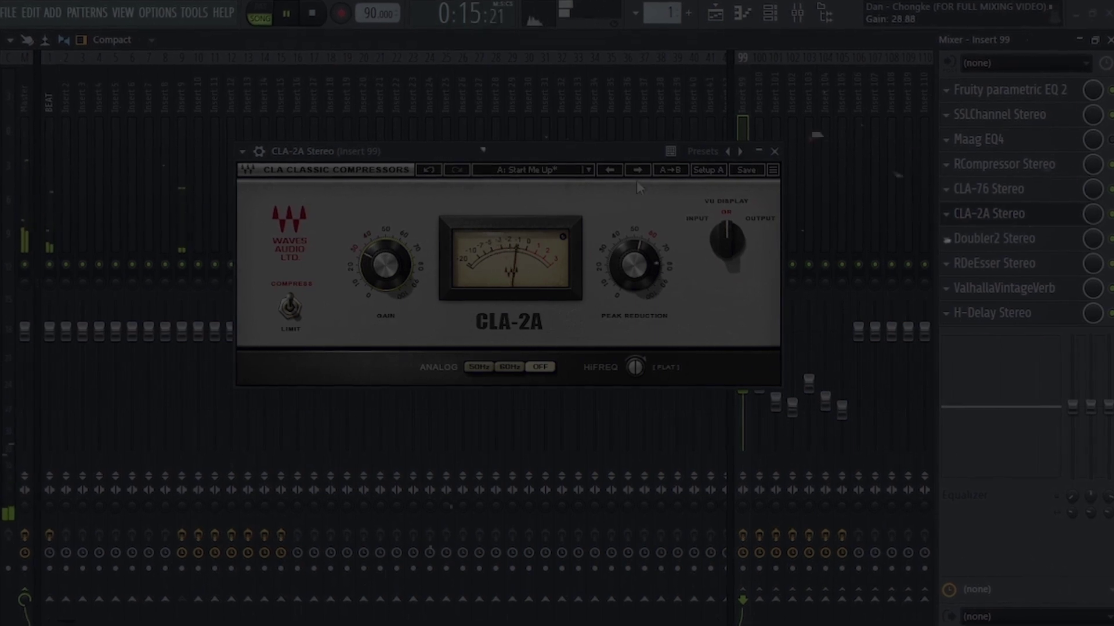
Step: Switch smart disable for all plugins and close the CLA-2A Stereo compressor window of Insert 99
{"action": "left_click_drag", "start_coordinate": [610, 146], "coordinate": [636, 143]}
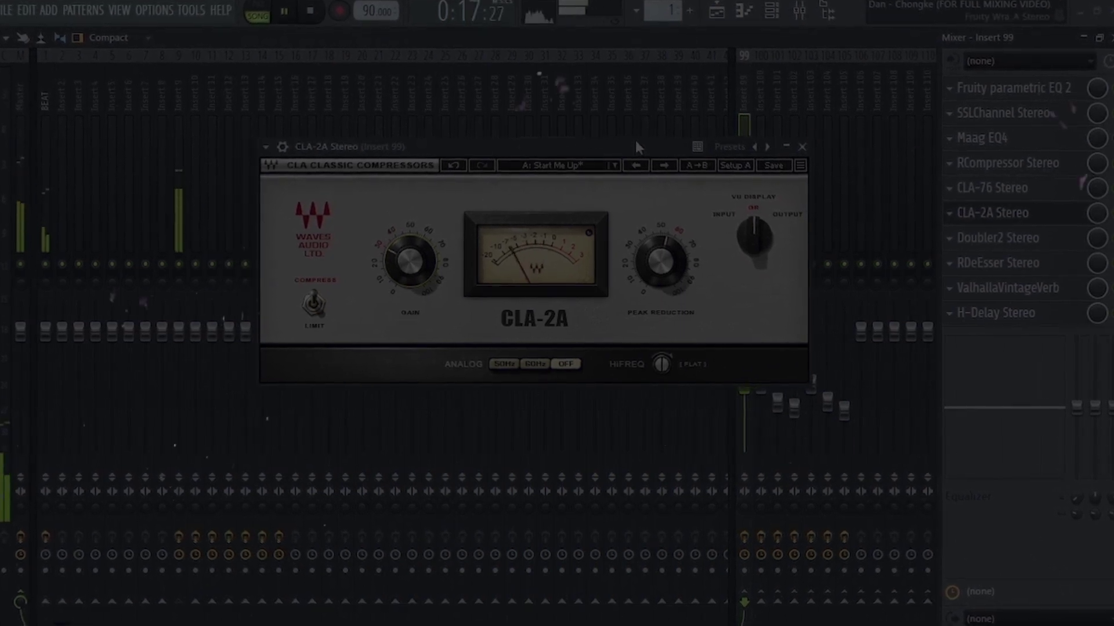
{"action": "left_click", "coordinate": [190, 9]}
{"action": "mouse_move", "coordinate": [232, 63]}
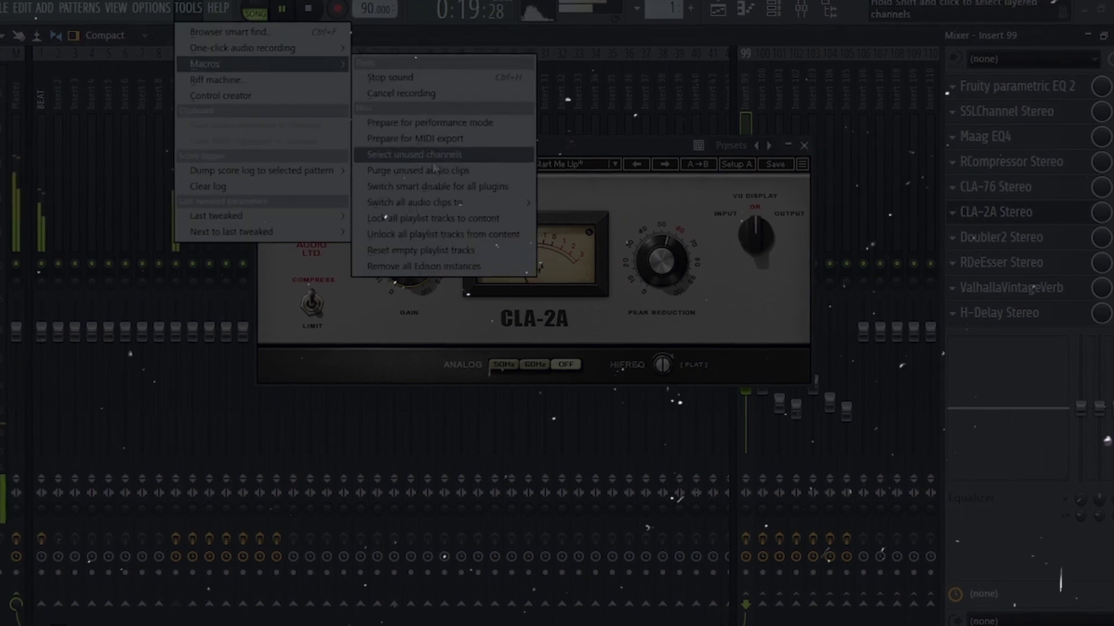
{"action": "left_click", "coordinate": [430, 186]}
{"action": "left_click_drag", "start_coordinate": [519, 145], "coordinate": [466, 130]}
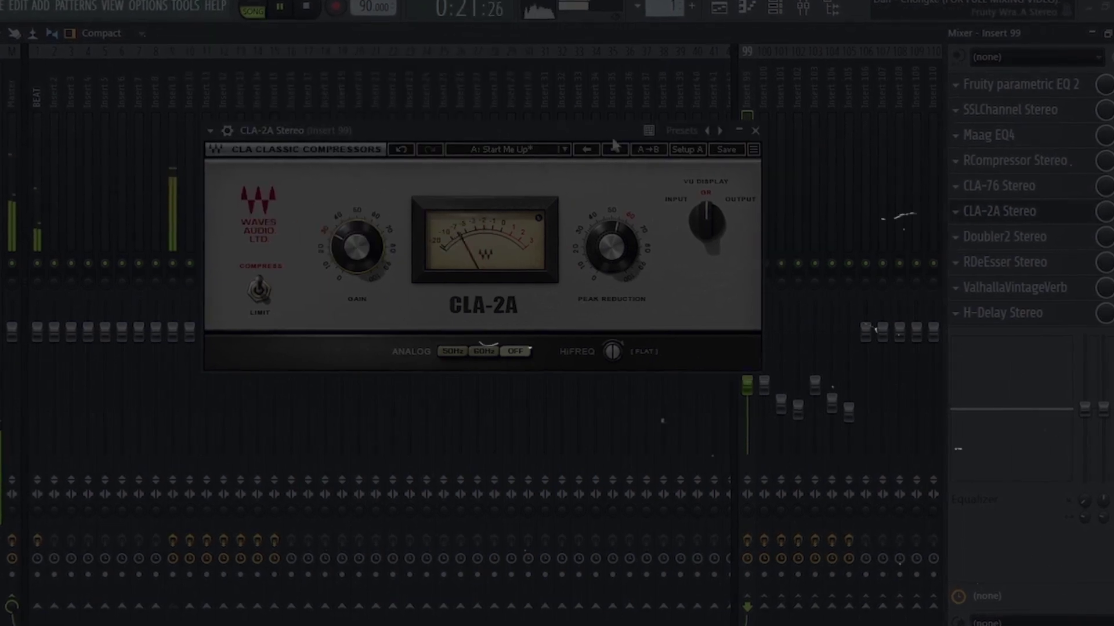
{"action": "left_click", "coordinate": [759, 132]}
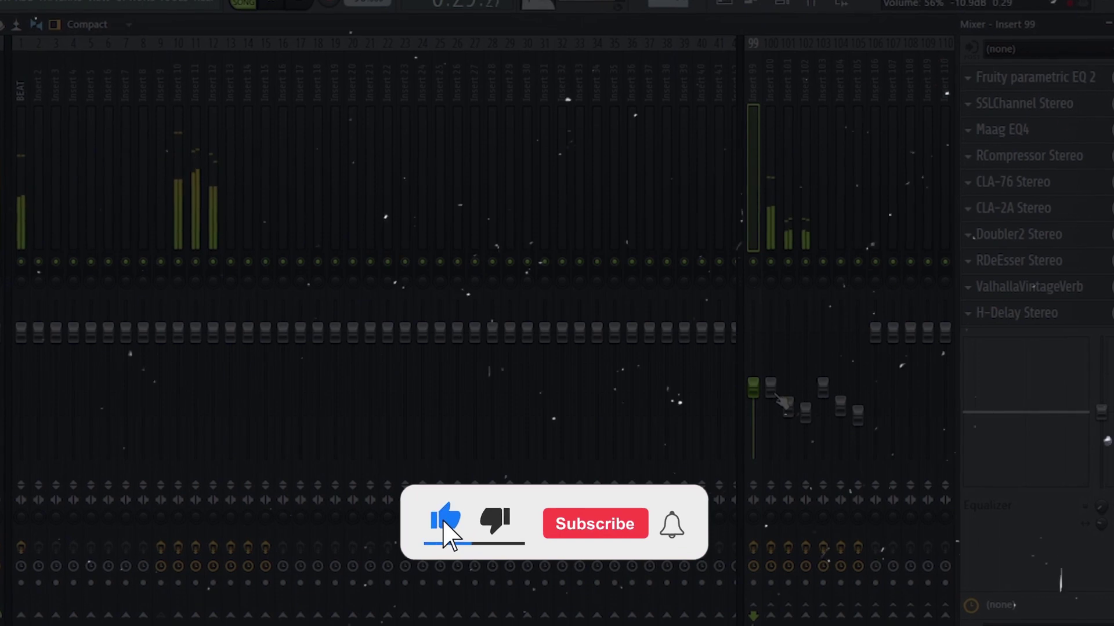
Step: Lower the volume fader of mixer Insert 100 during playback
{"action": "left_click_drag", "start_coordinate": [775, 390], "coordinate": [774, 418]}
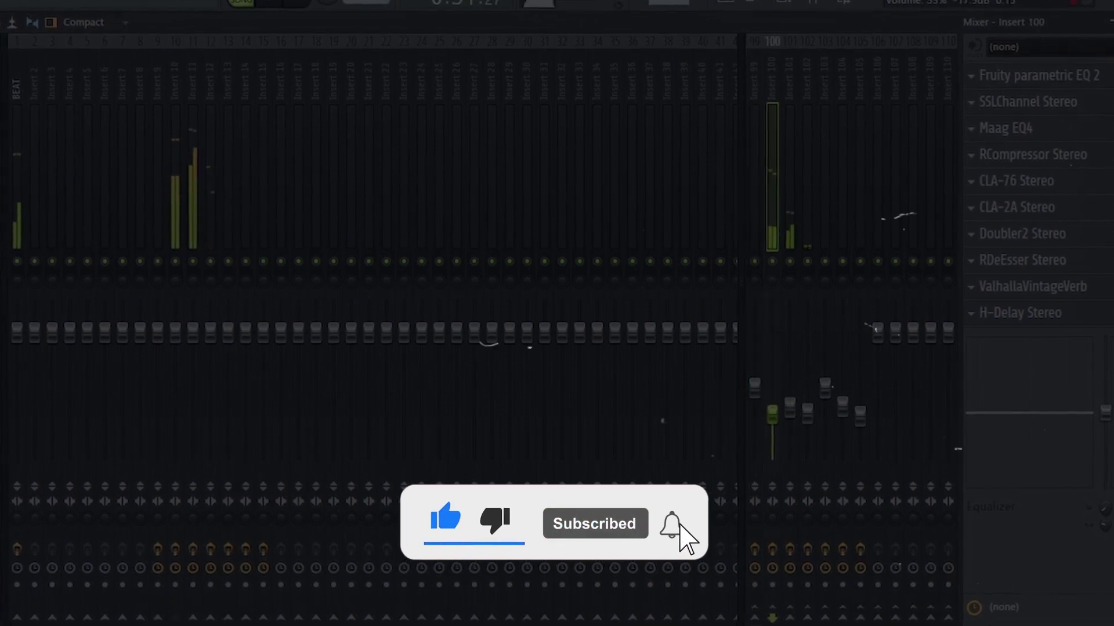